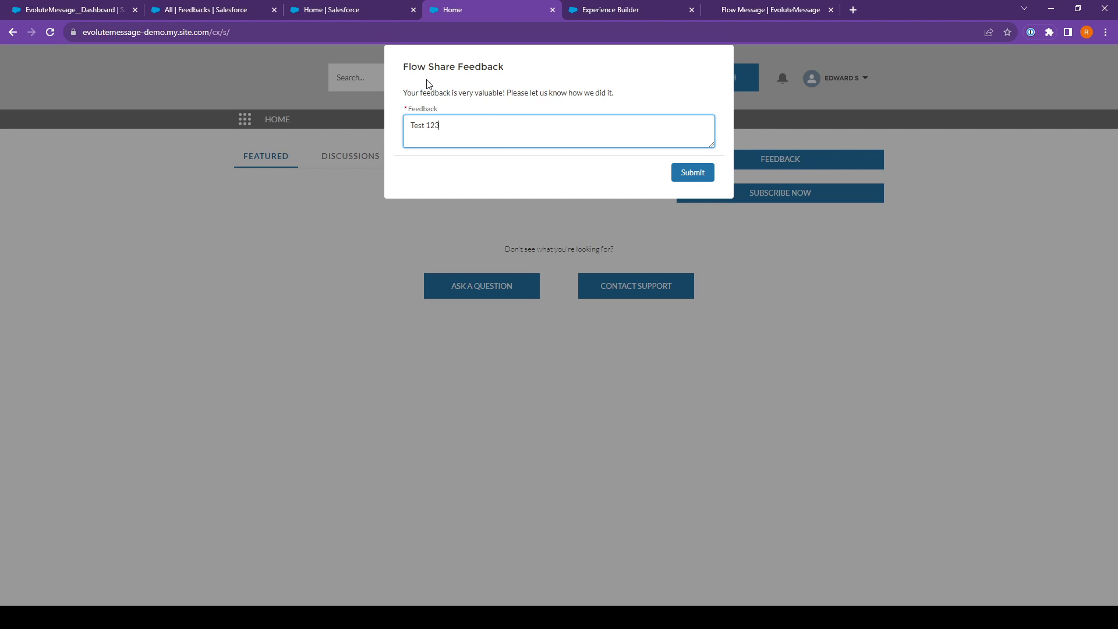
Step: Submit the "Test 123" feedback on the site, close the thank-you message, and refresh the Feedbacks list to check the new record
left_click(692, 173)
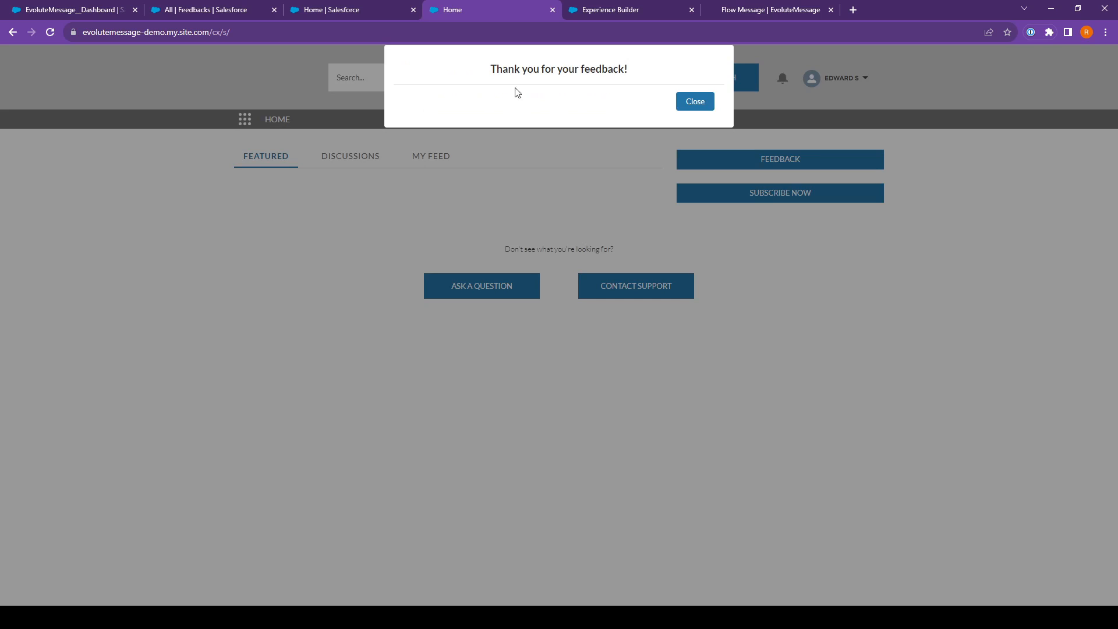
left_click(695, 103)
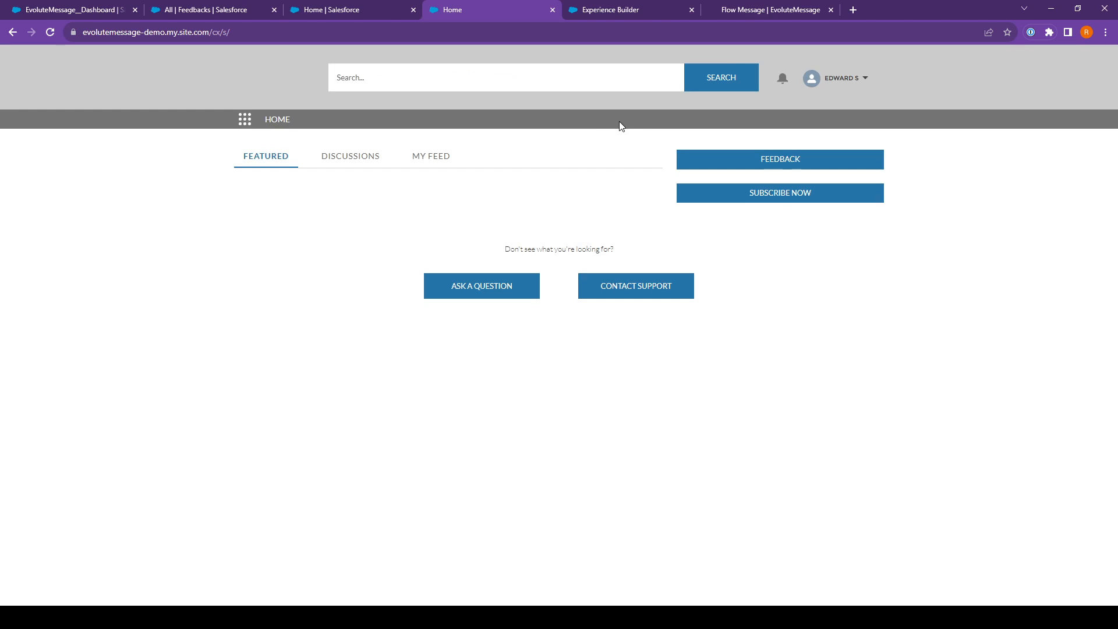
left_click(195, 10)
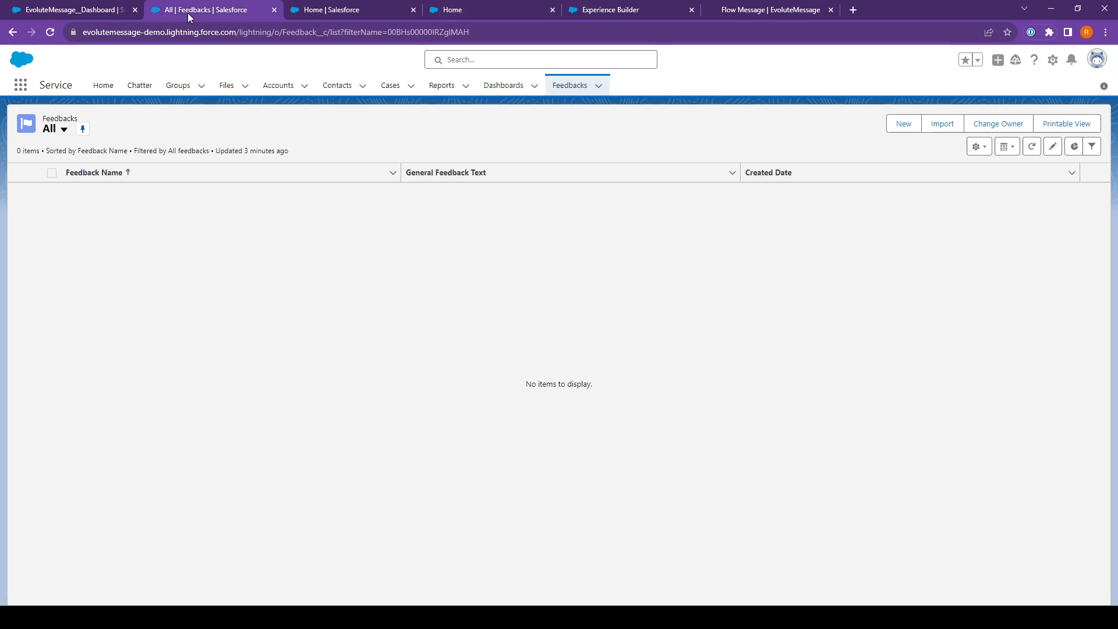
left_click(1029, 151)
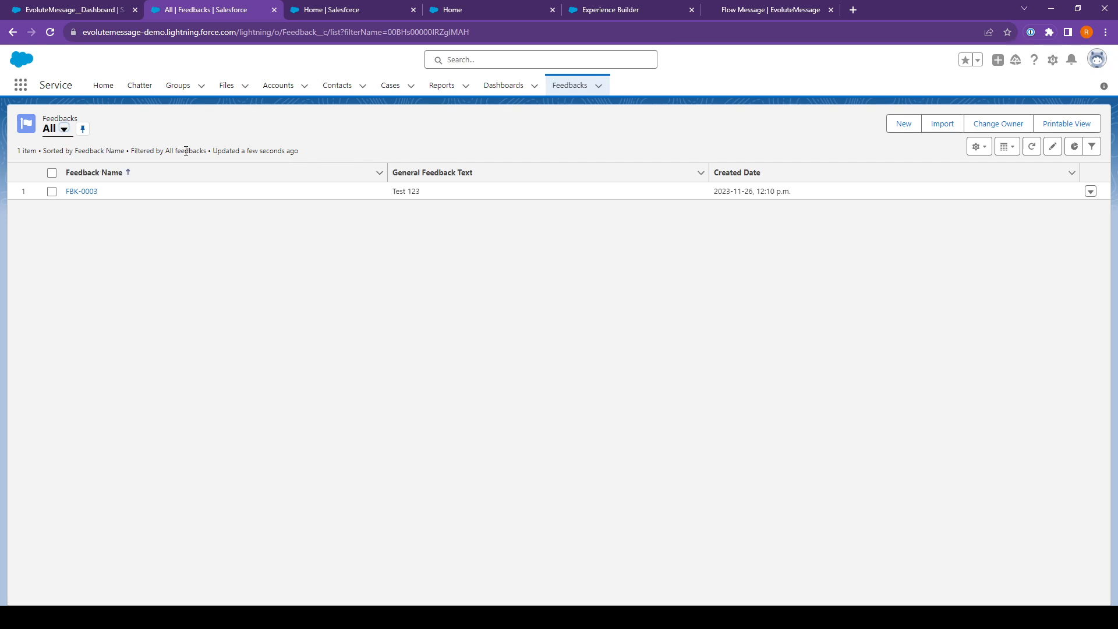
Step: Return to the site's home page, open the Flow Share Feedback form, and dismiss it without submitting
left_click(500, 8)
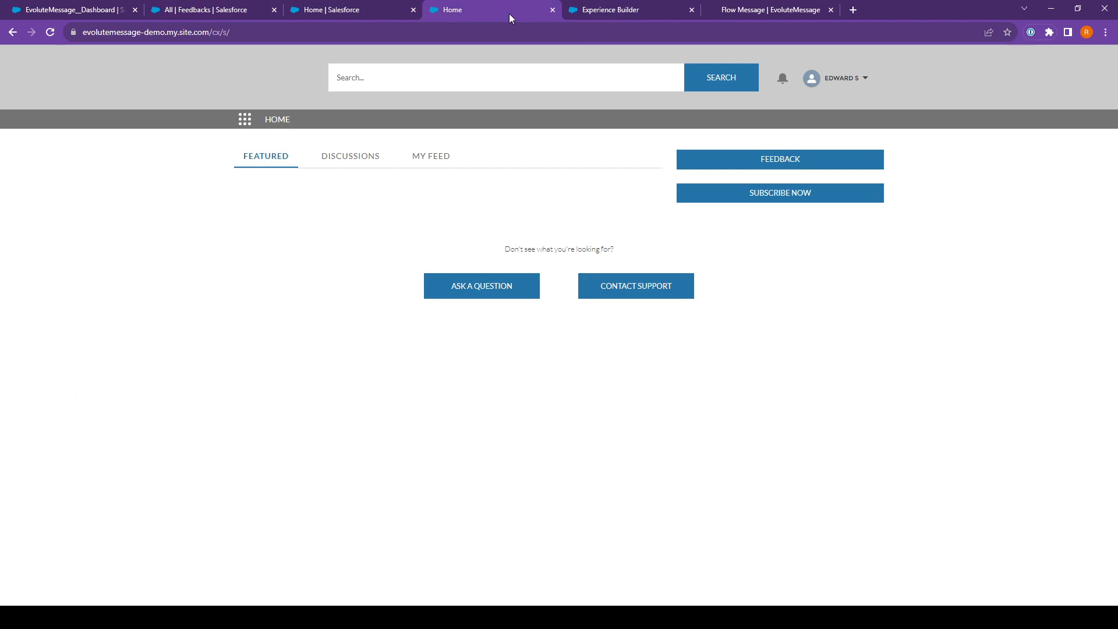
left_click(689, 169)
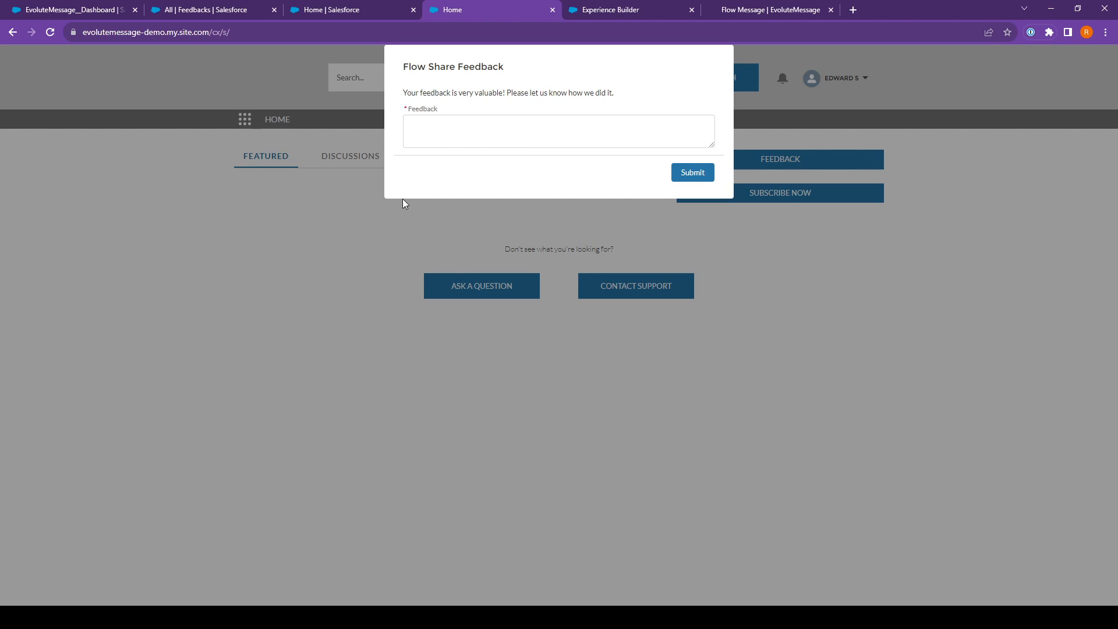
left_click(339, 205)
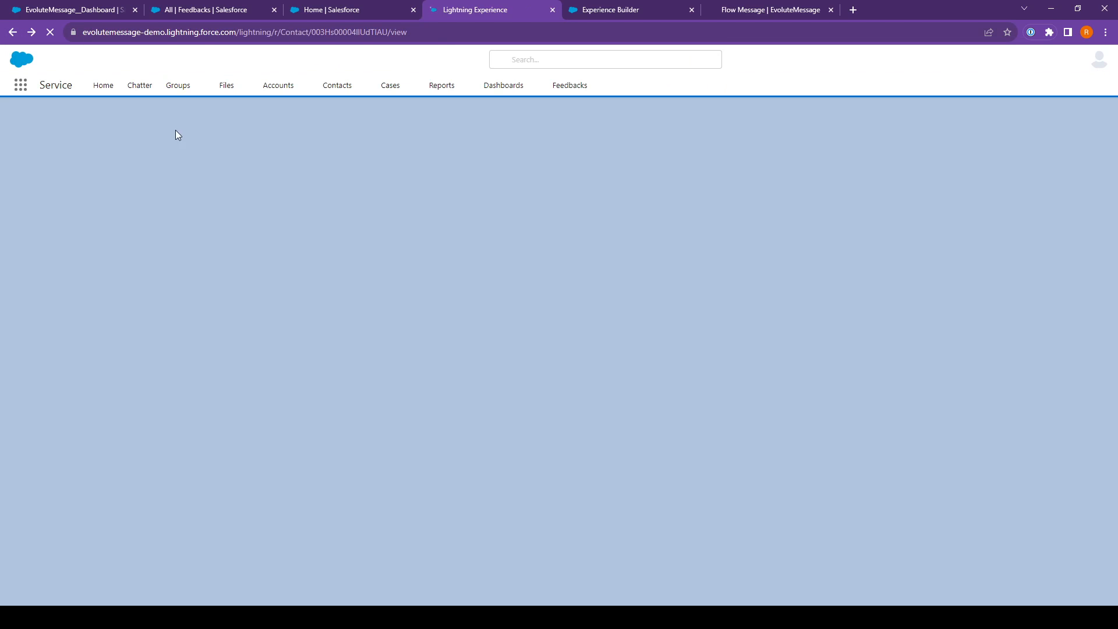
Step: In Experience Builder, delete the message component above the Feedback button and the Feedback button itself, and publish the site
left_click(592, 10)
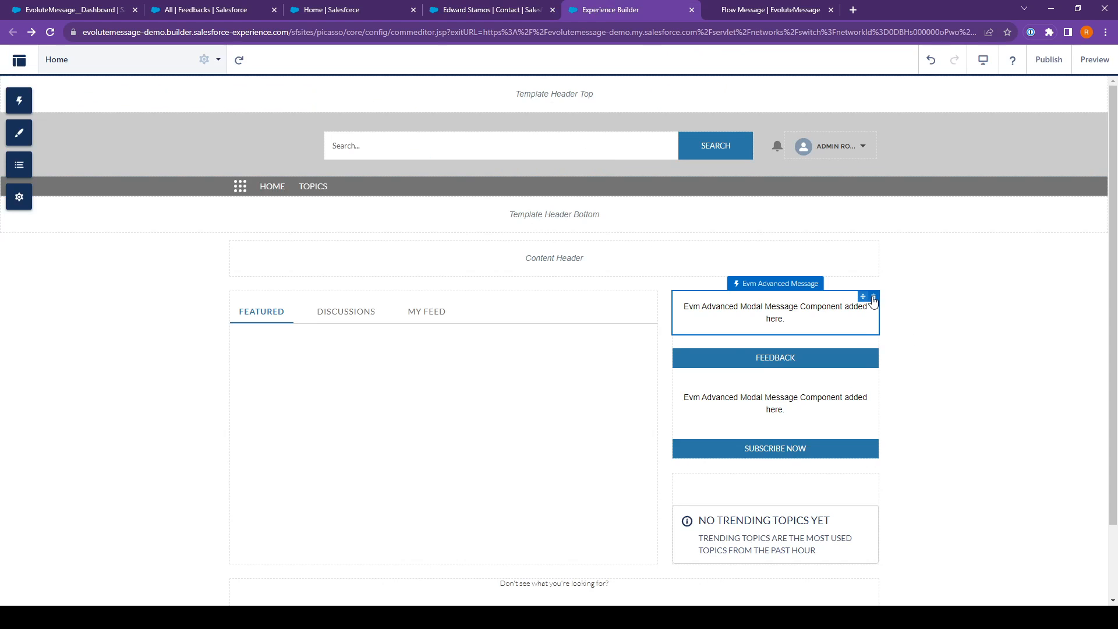
left_click(874, 297)
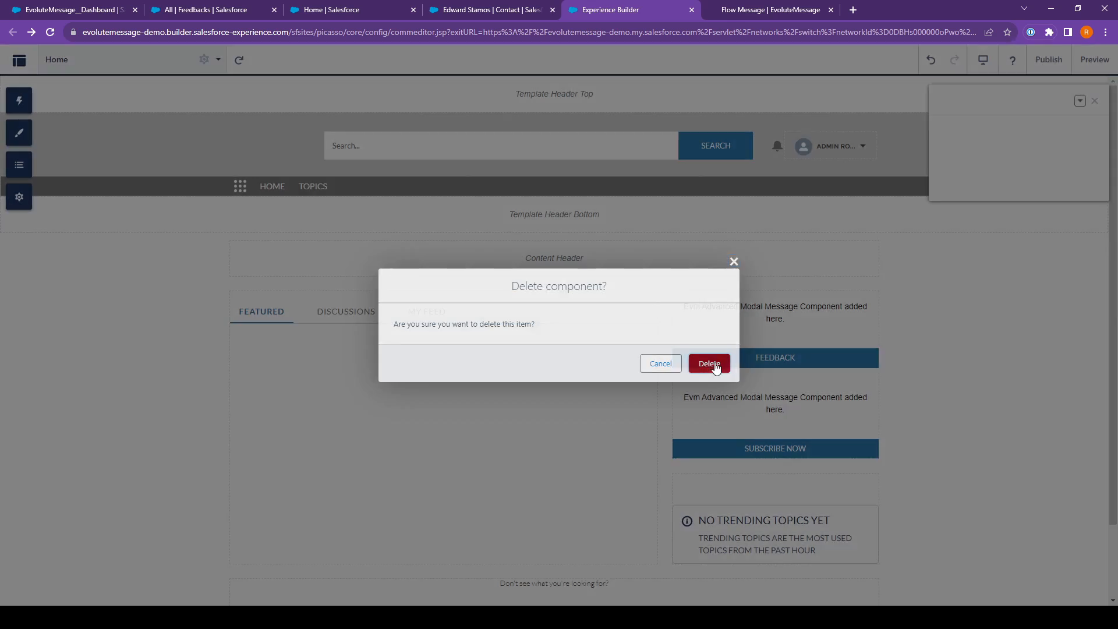
left_click(716, 366)
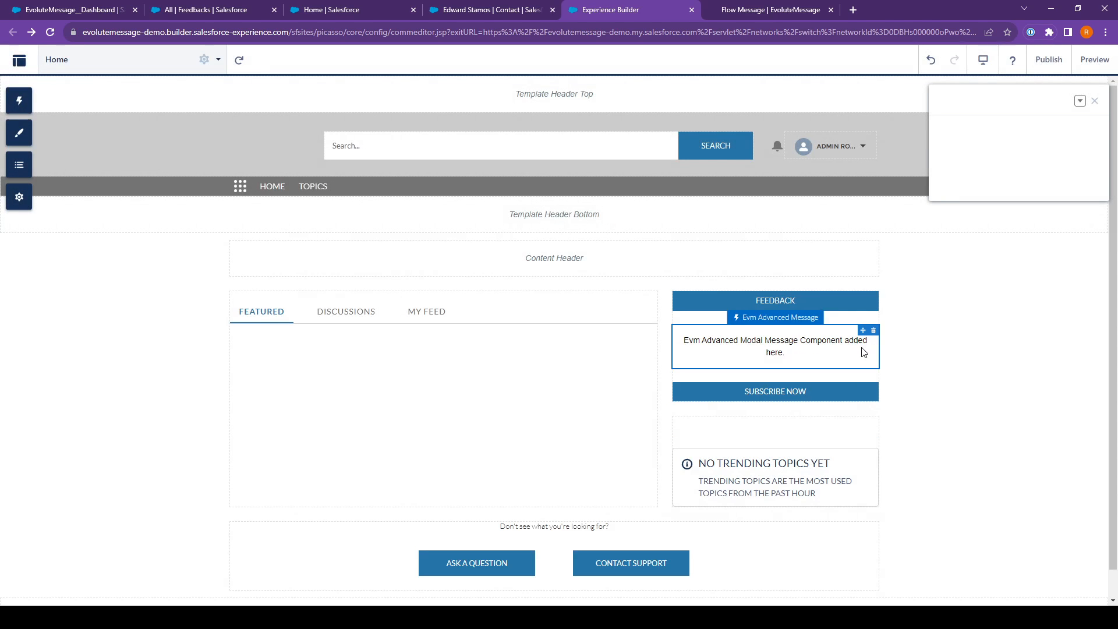
left_click(870, 300)
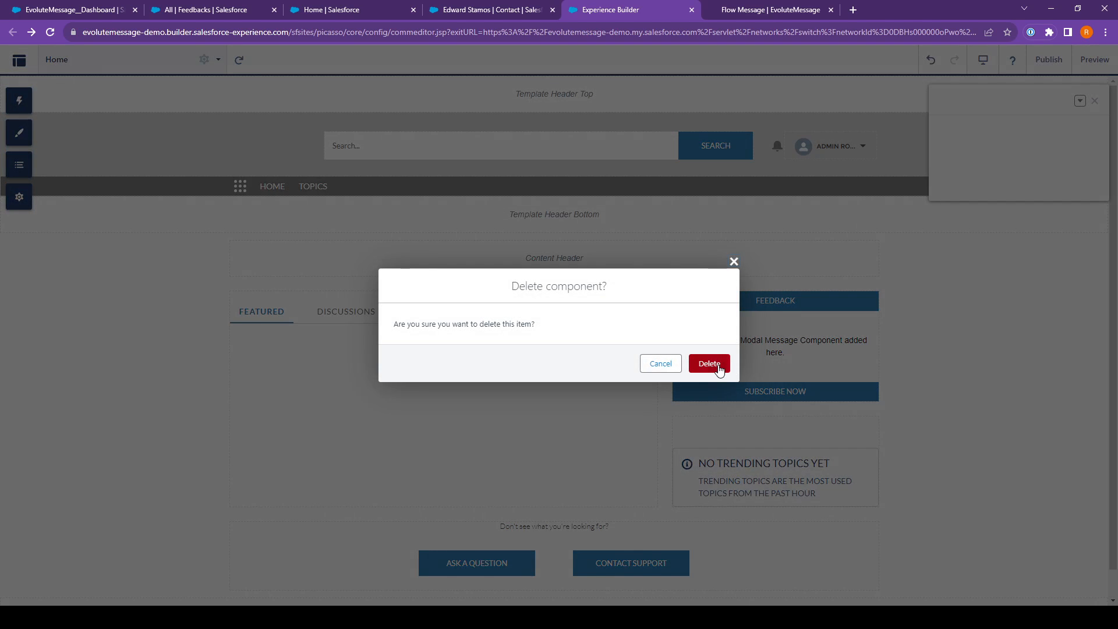
left_click(716, 364)
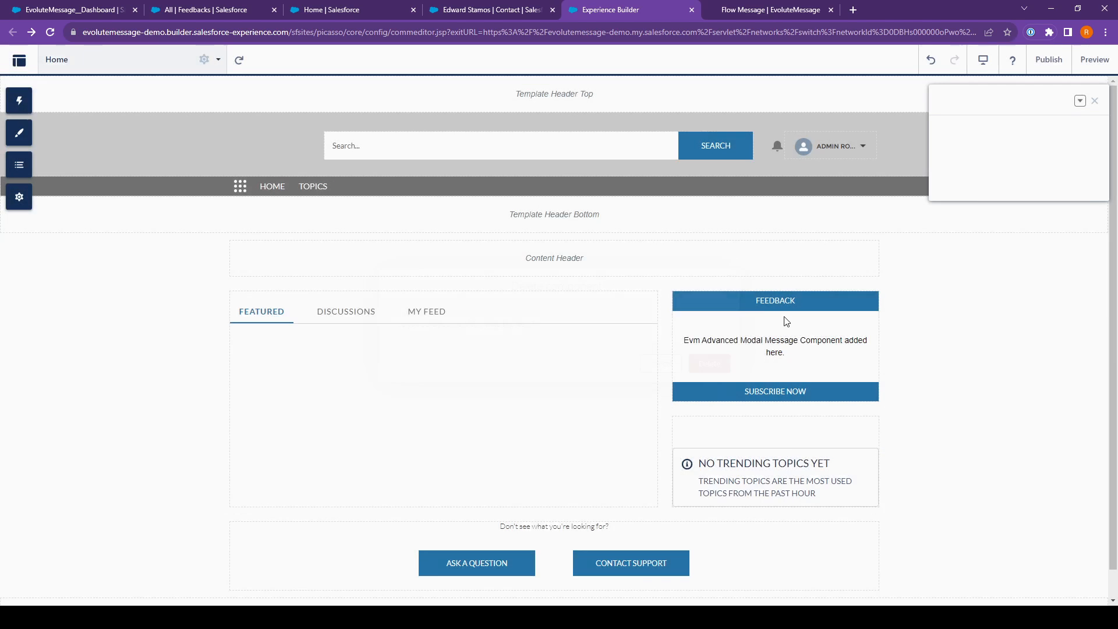
left_click(1048, 59)
left_click(708, 411)
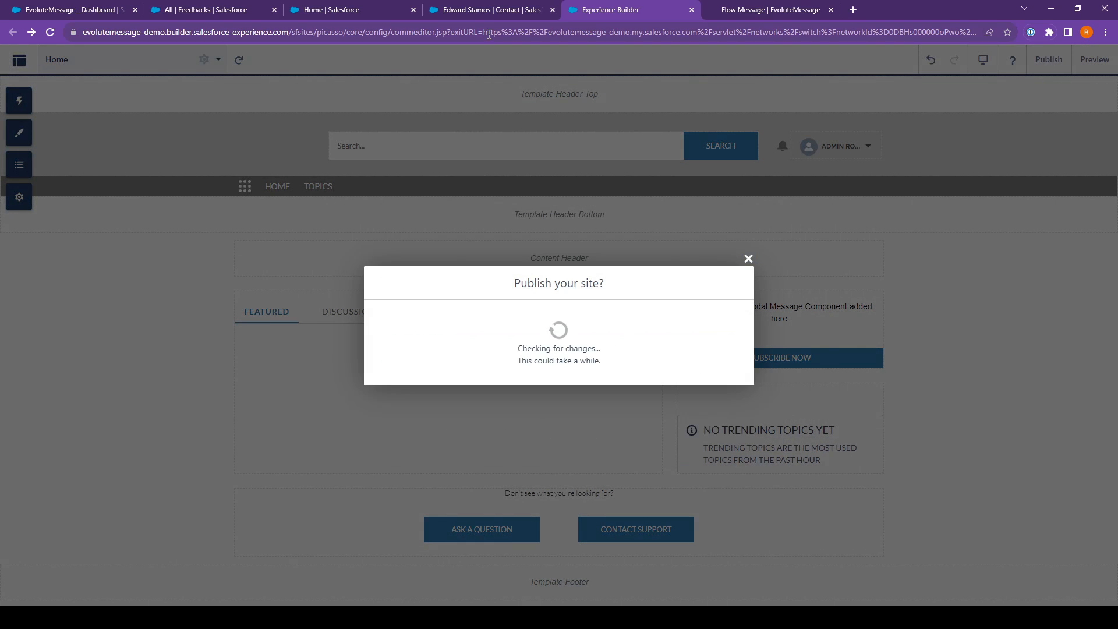
Step: Log in to the Experience site as the contact, and open and dismiss the Subscribe Now sign-up form
left_click(478, 10)
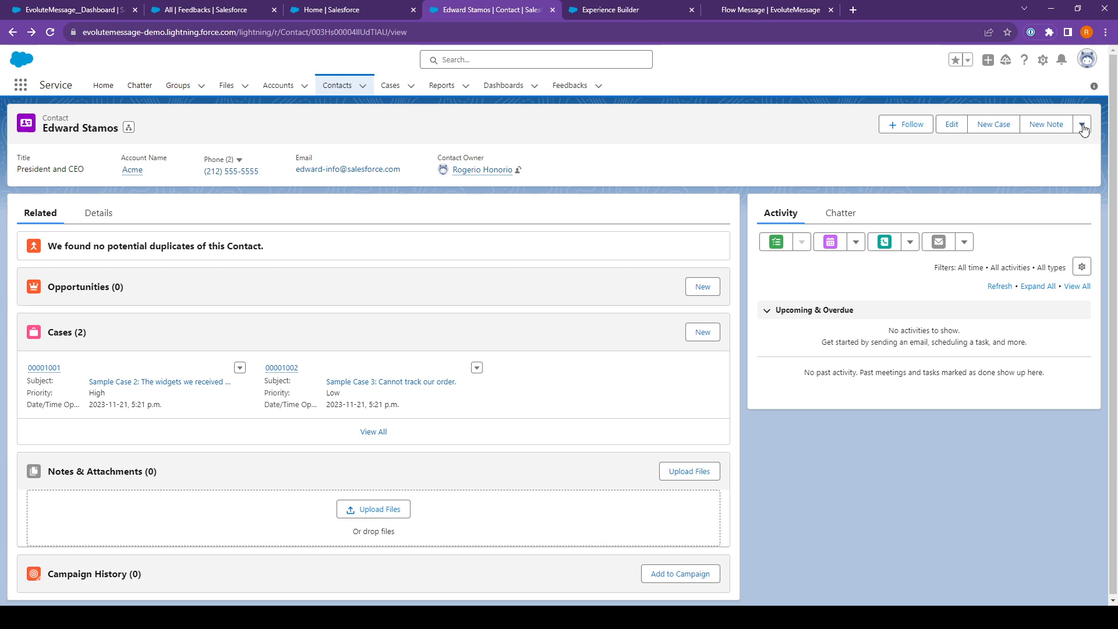
left_click(1081, 124)
left_click(1025, 267)
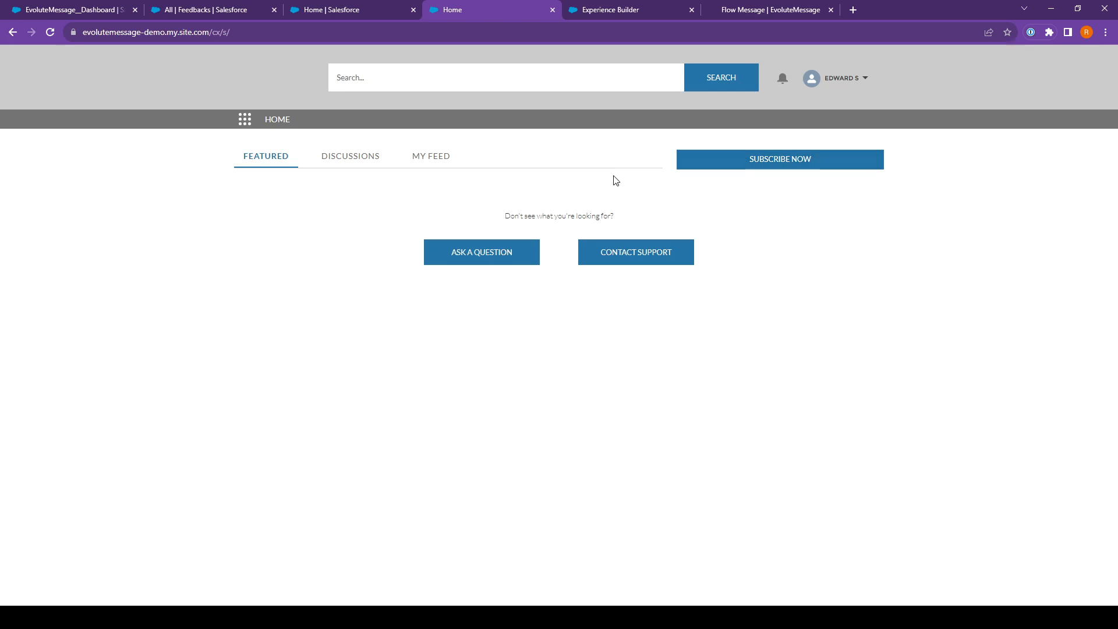
left_click(755, 166)
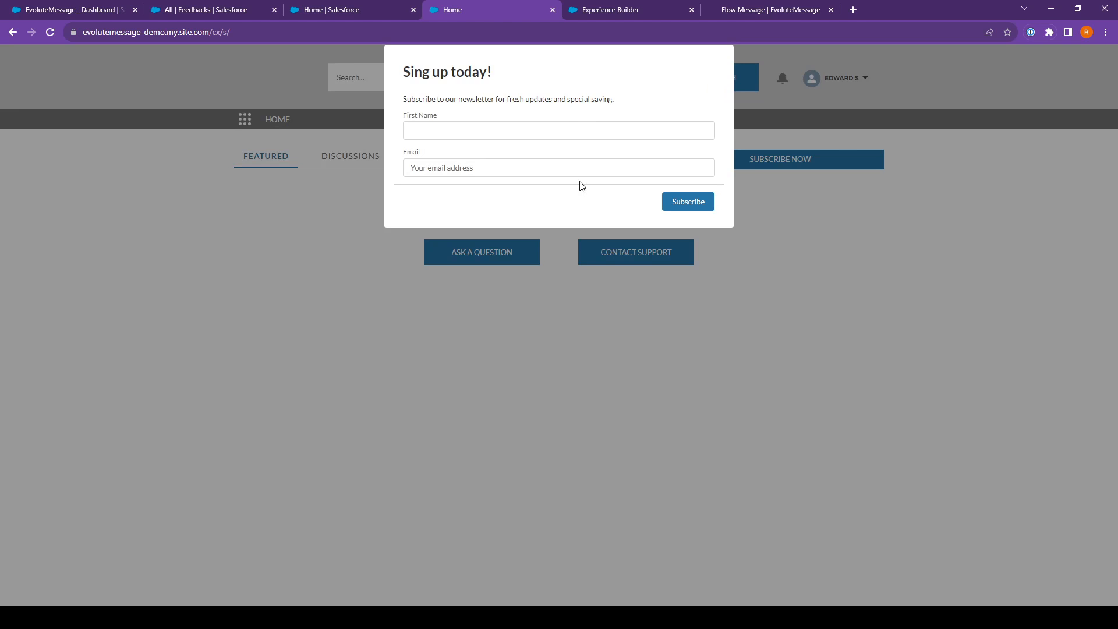
left_click(341, 214)
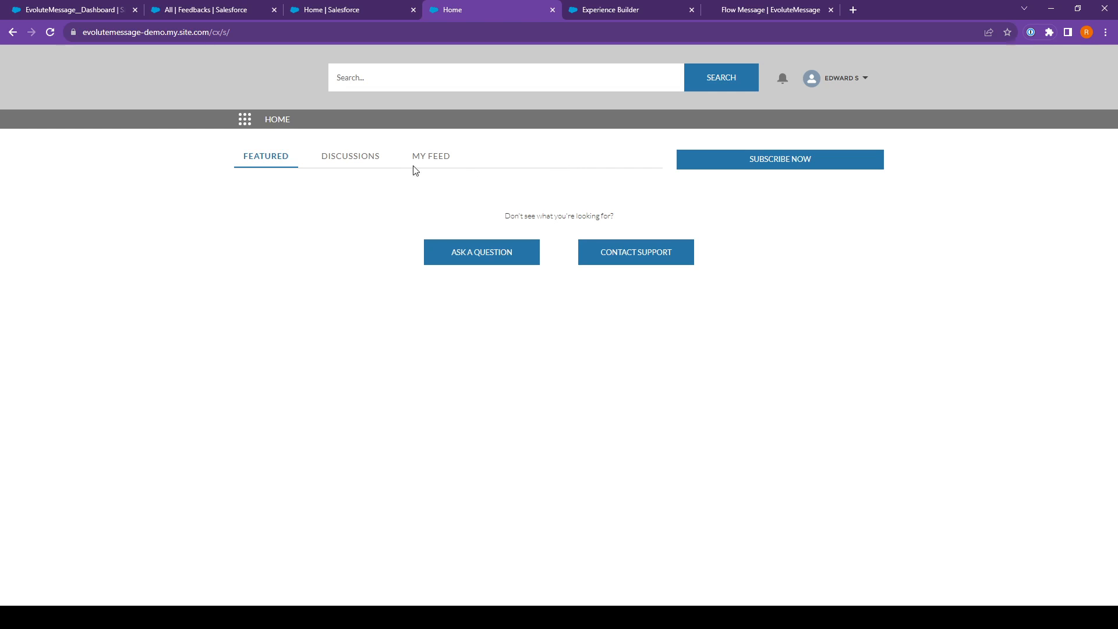
left_click(330, 10)
left_click(460, 12)
left_click(213, 16)
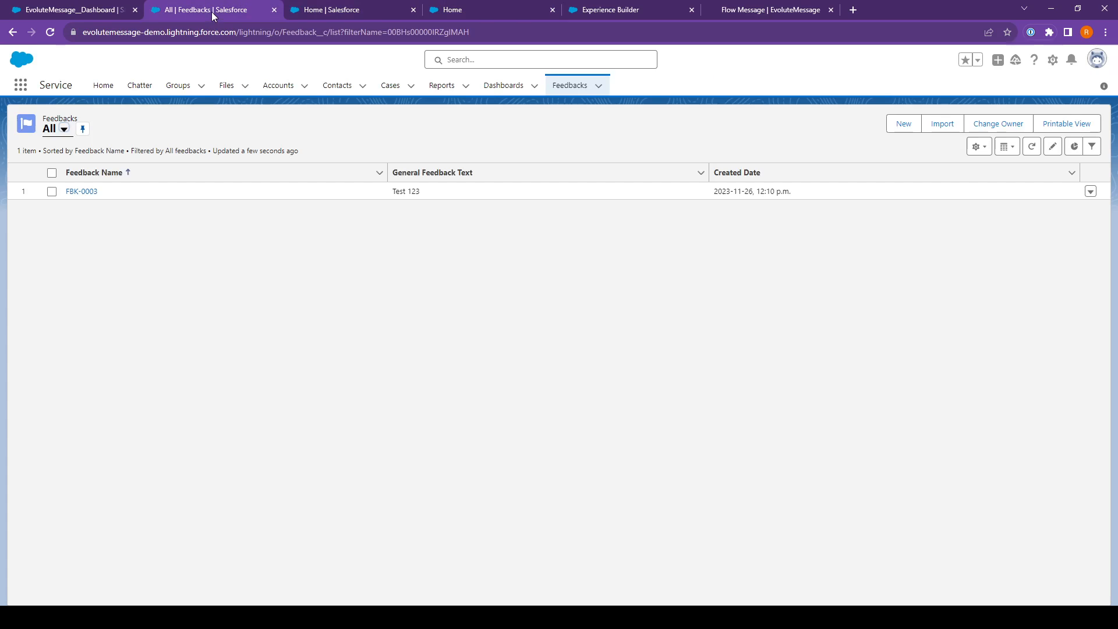
Step: Add a new message in the EvoluteMessage dashboard using the Salesforce Button template
left_click(70, 11)
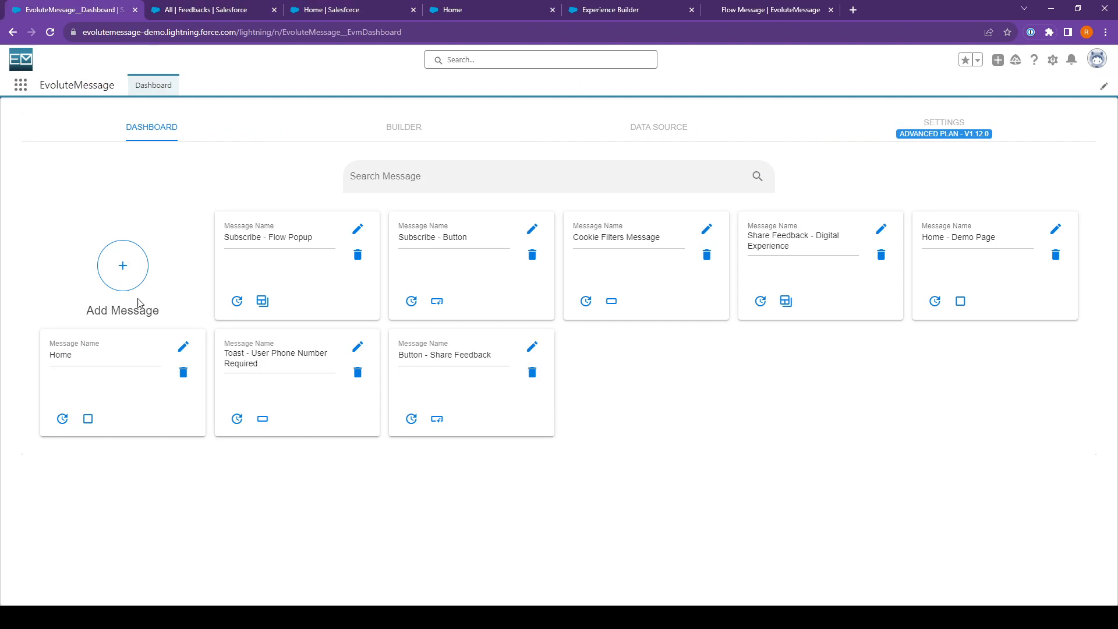
left_click(125, 274)
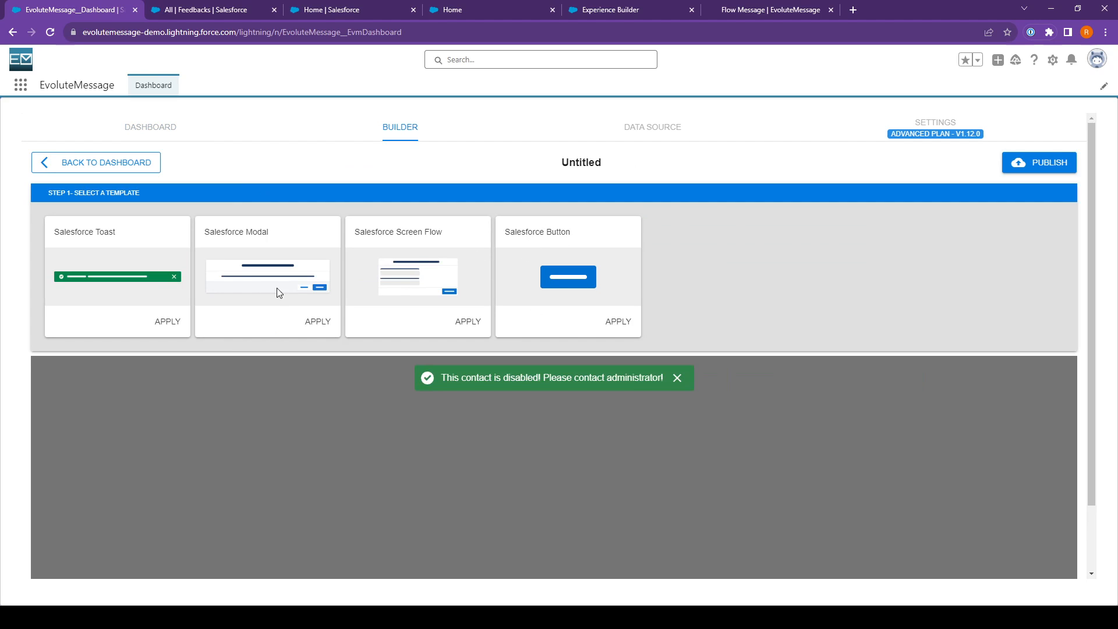
left_click(618, 322)
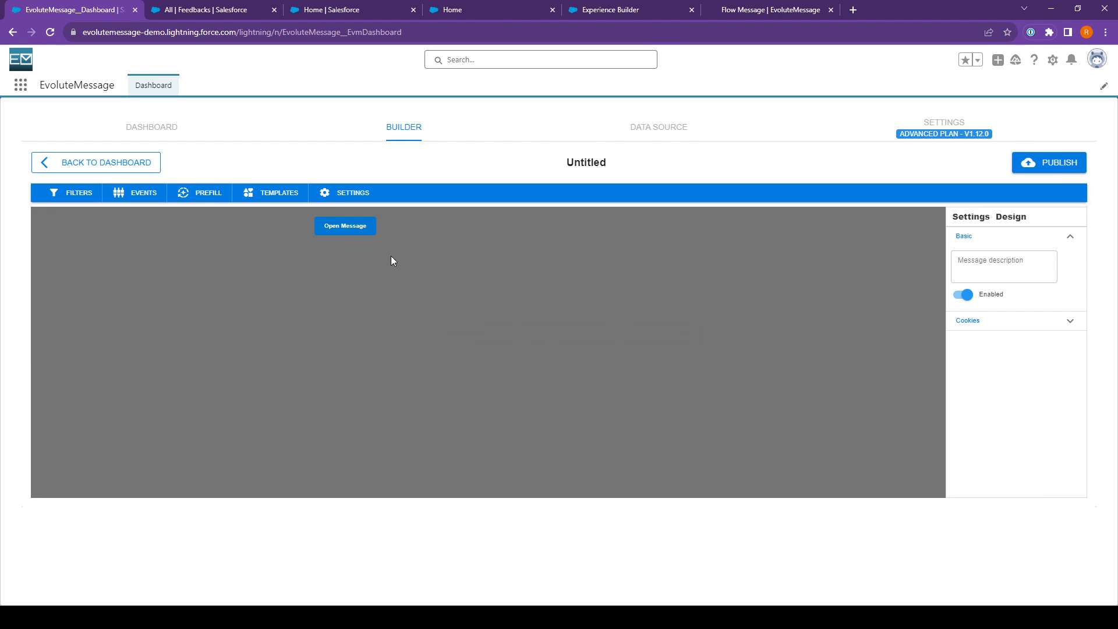
Step: Label the new button "Feedback" and set its click action to Open Message, leaving the message unselected
left_click(345, 227)
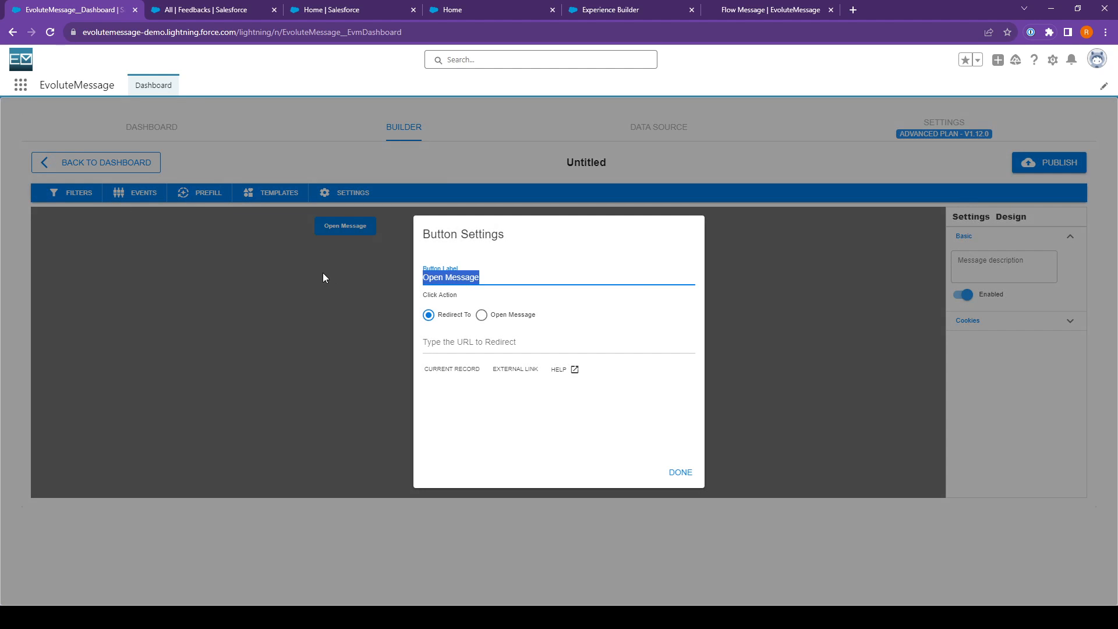
type("FEEDB")
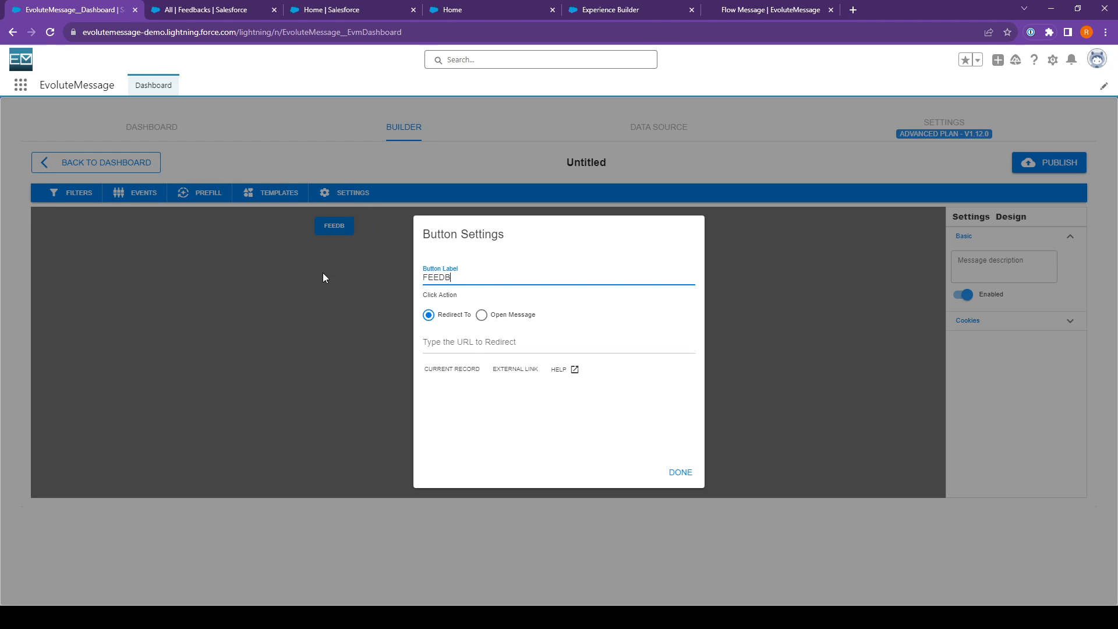
key("BackSpace")
key("BackSpace")
key("BackSpace")
key("BackSpace")
type("Feedback")
left_click(482, 315)
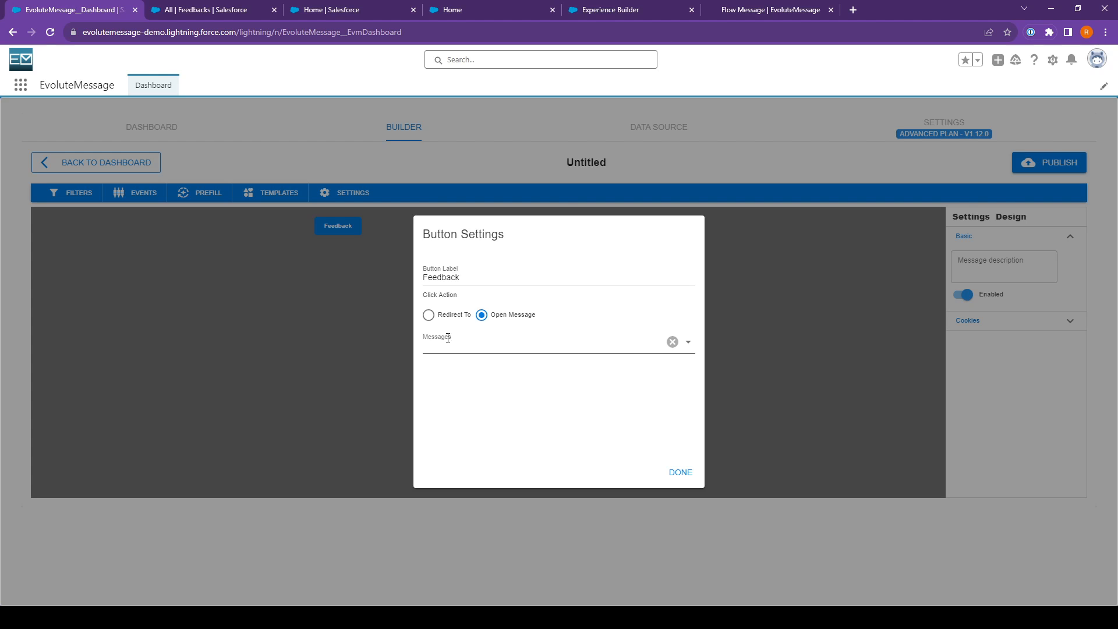
left_click(680, 473)
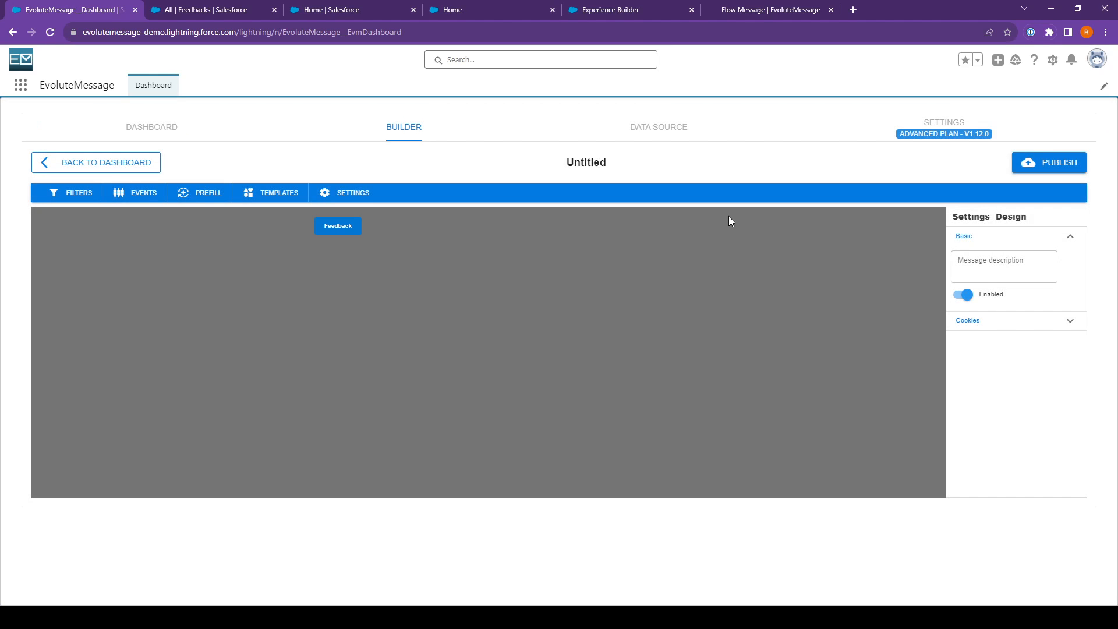
Step: Apply the Digital Experience button template to the Feedback button
left_click(1011, 218)
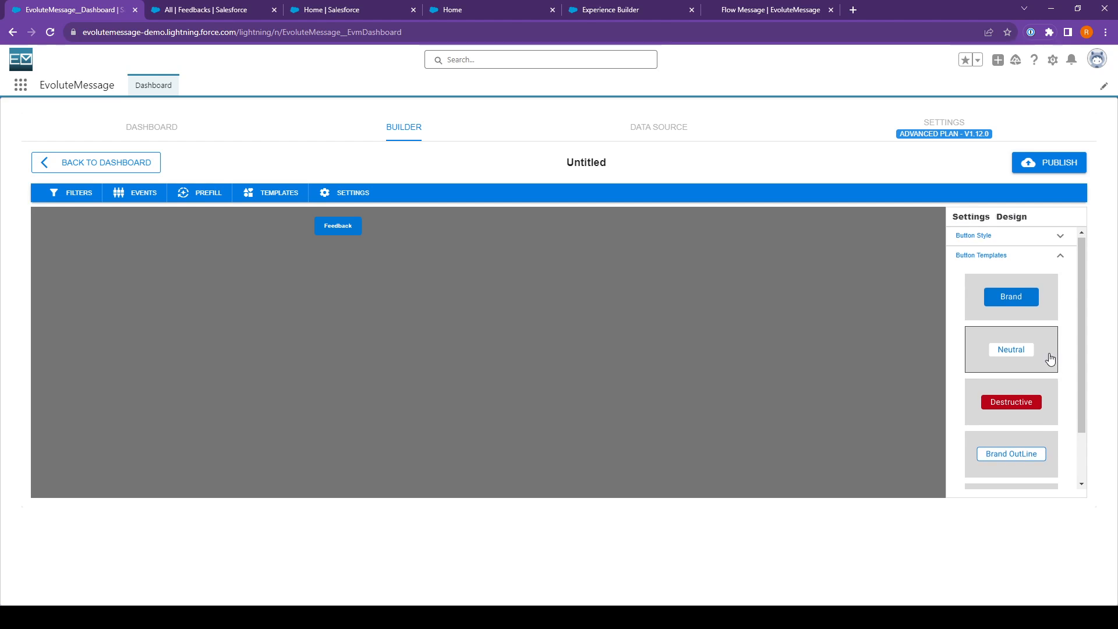
scroll(1025, 372, "down", 1)
left_click(993, 446)
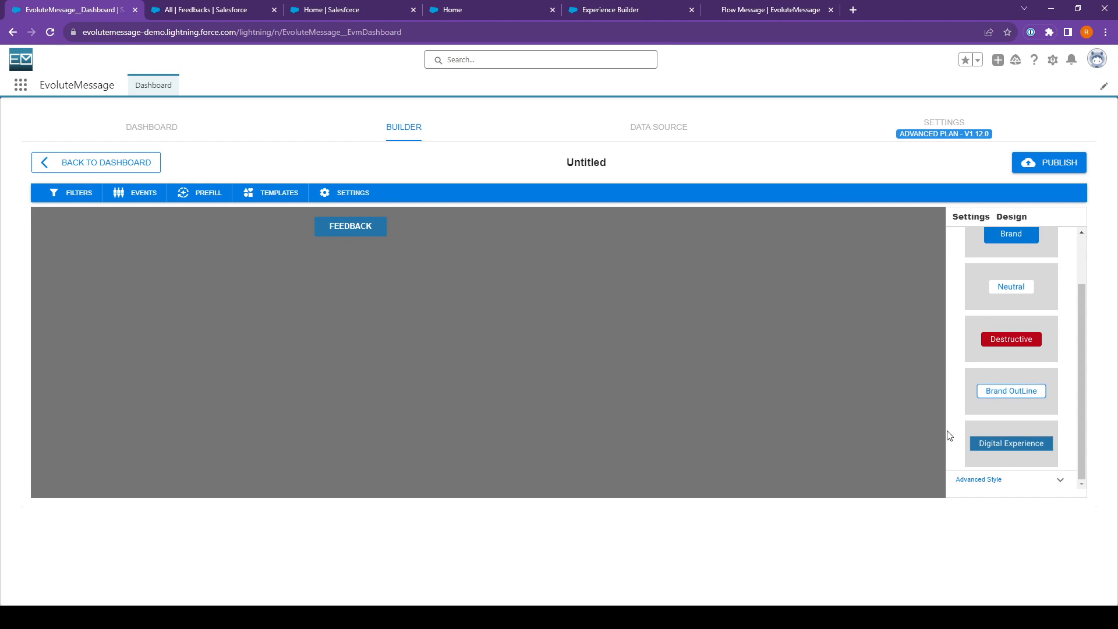
scroll(1021, 402, "up", 1)
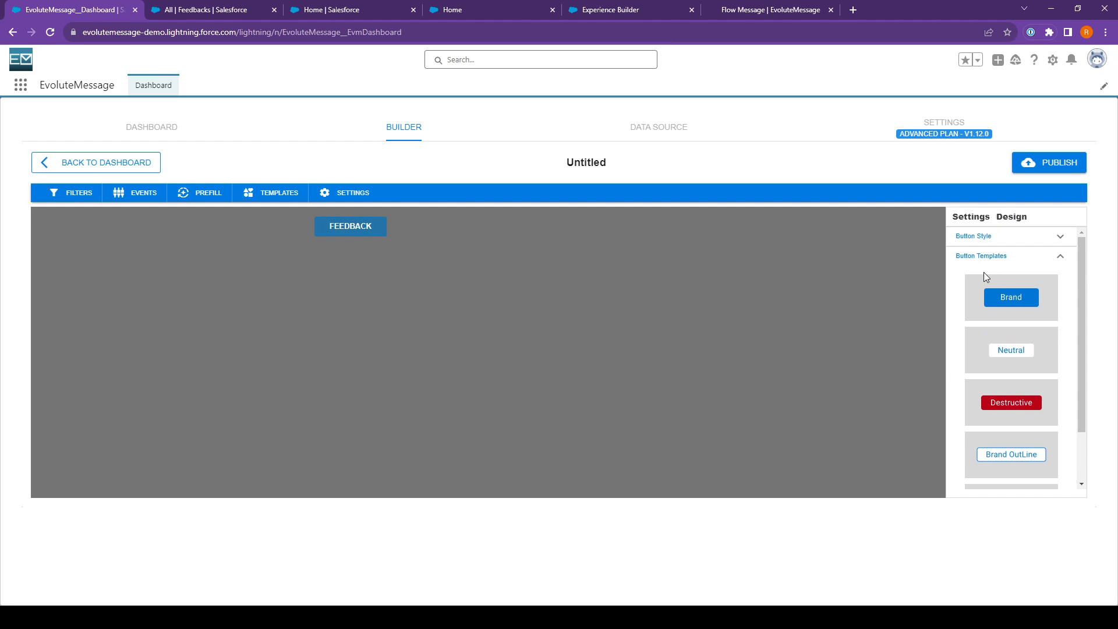
left_click(984, 257)
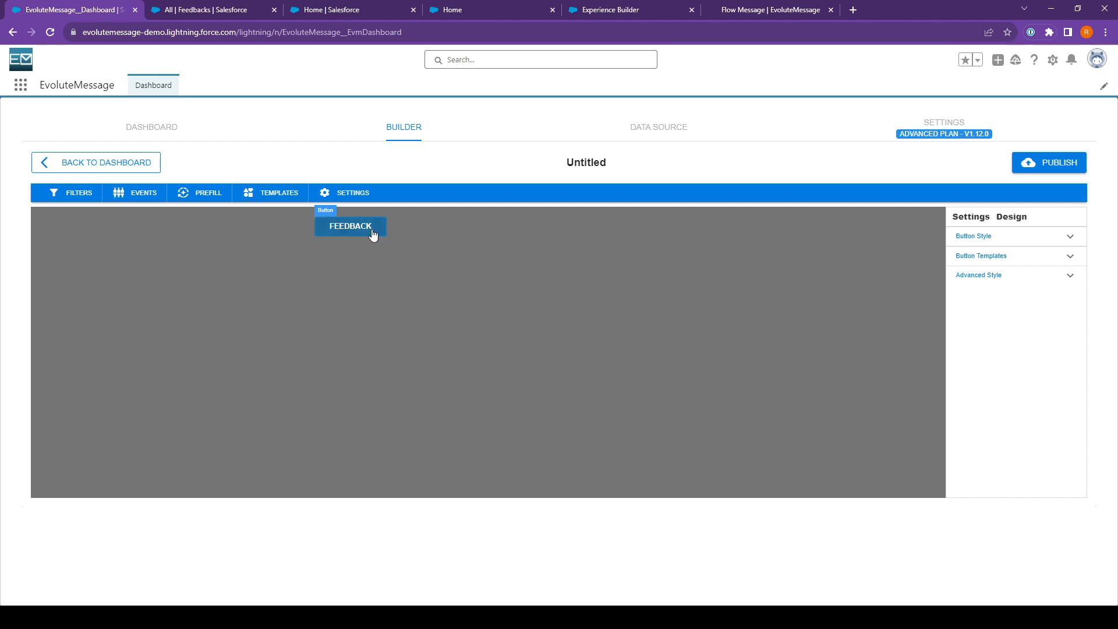
left_click(338, 12)
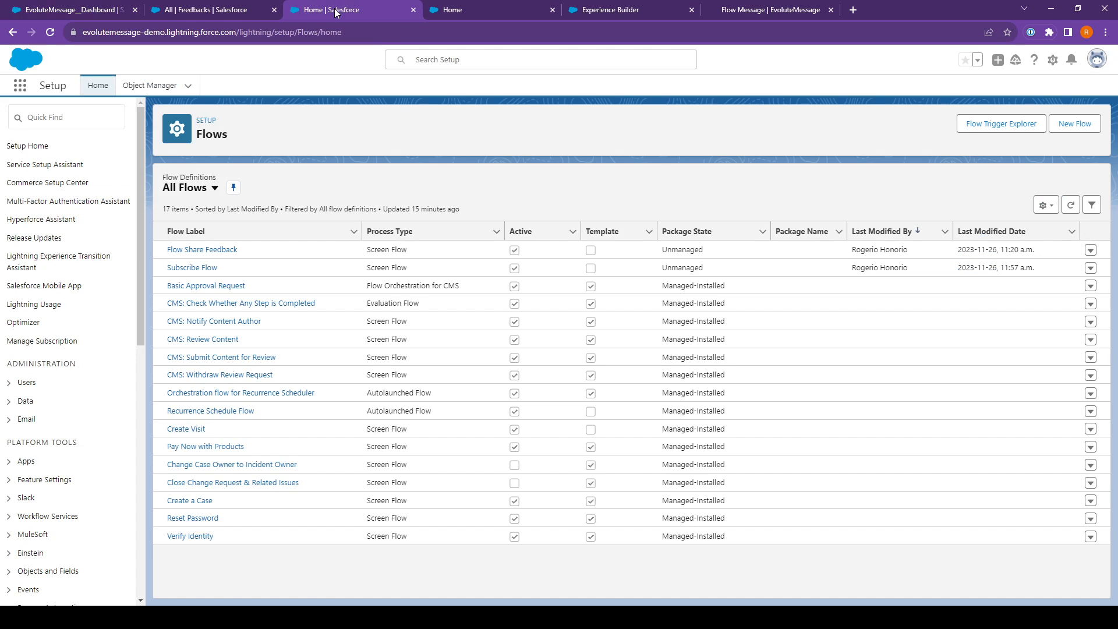
left_click(200, 10)
left_click(479, 9)
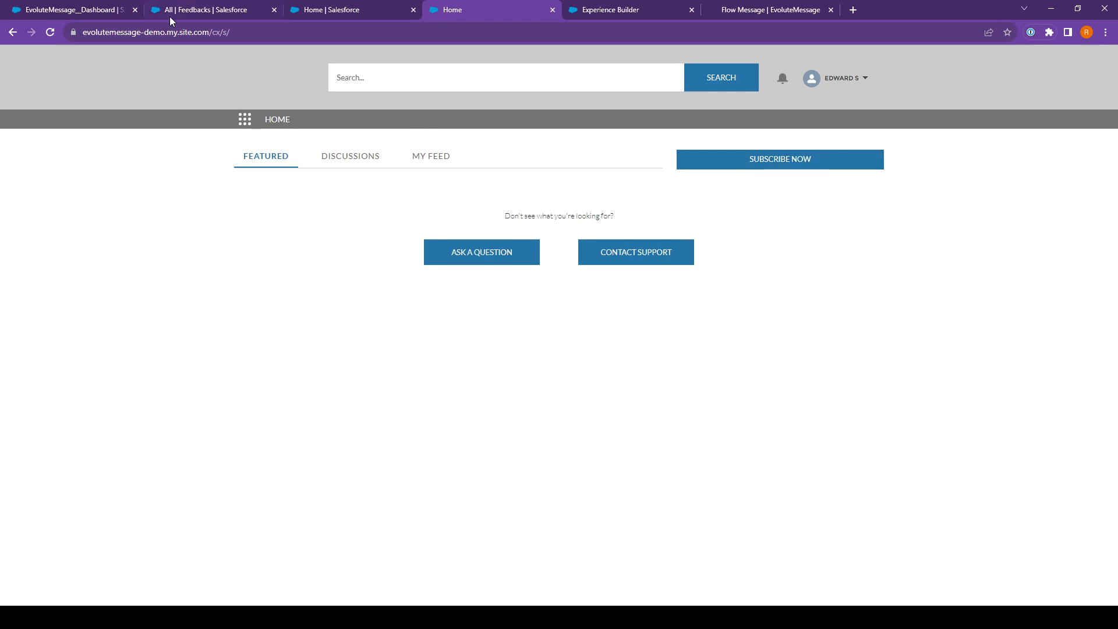
left_click(192, 11)
Step: Back in the EvoluteMessage builder, set the Feedback button's width to 100%
left_click(71, 10)
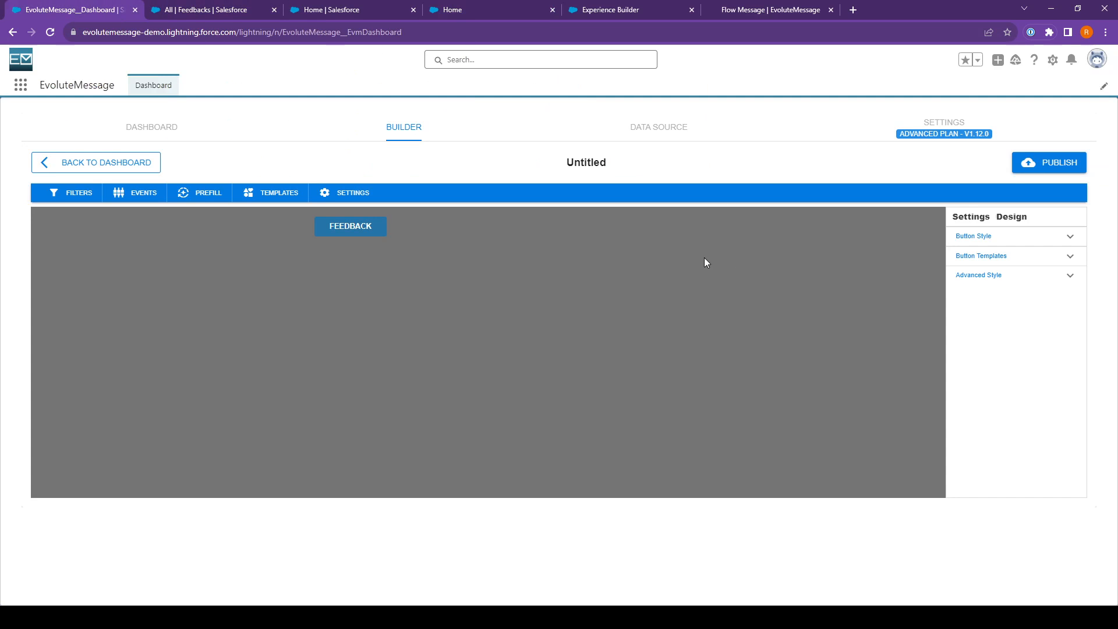
left_click(984, 239)
left_click(1009, 302)
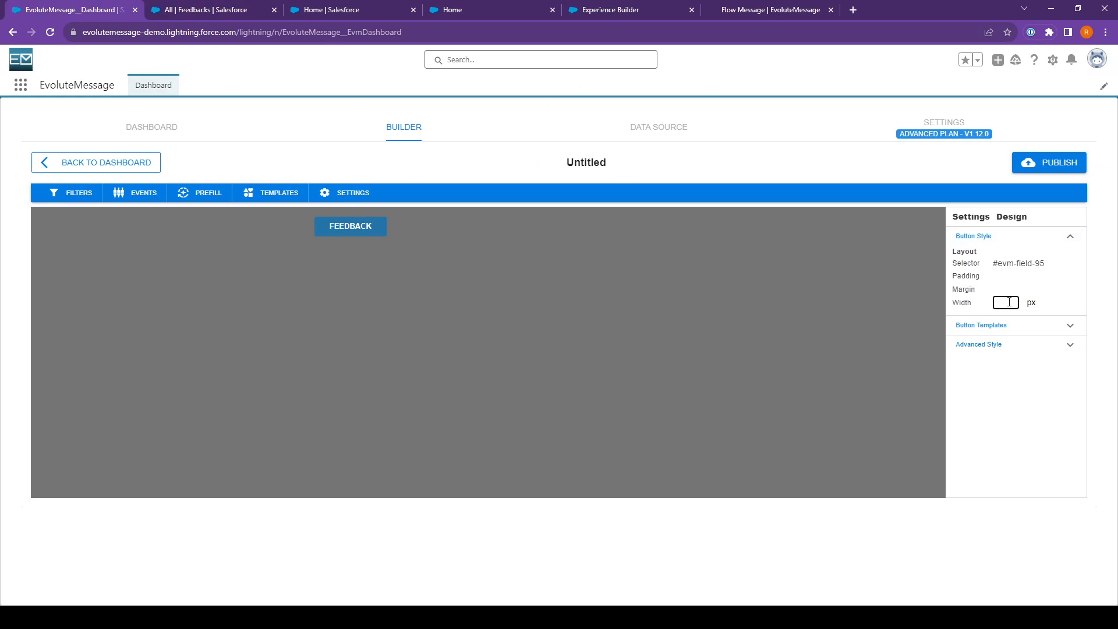
type("100")
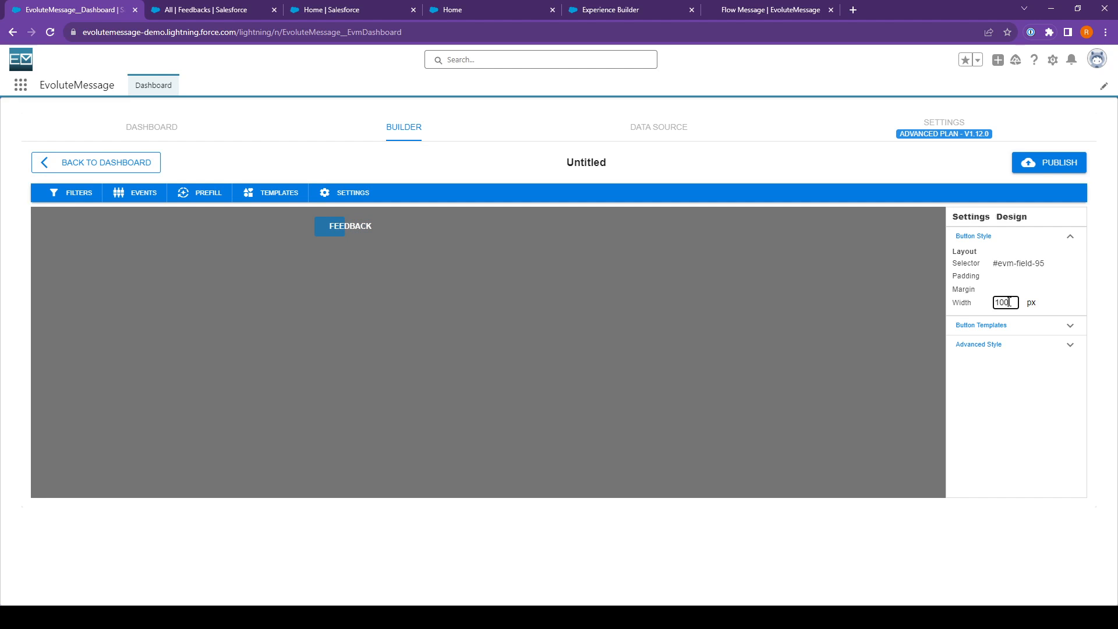
key("Tab")
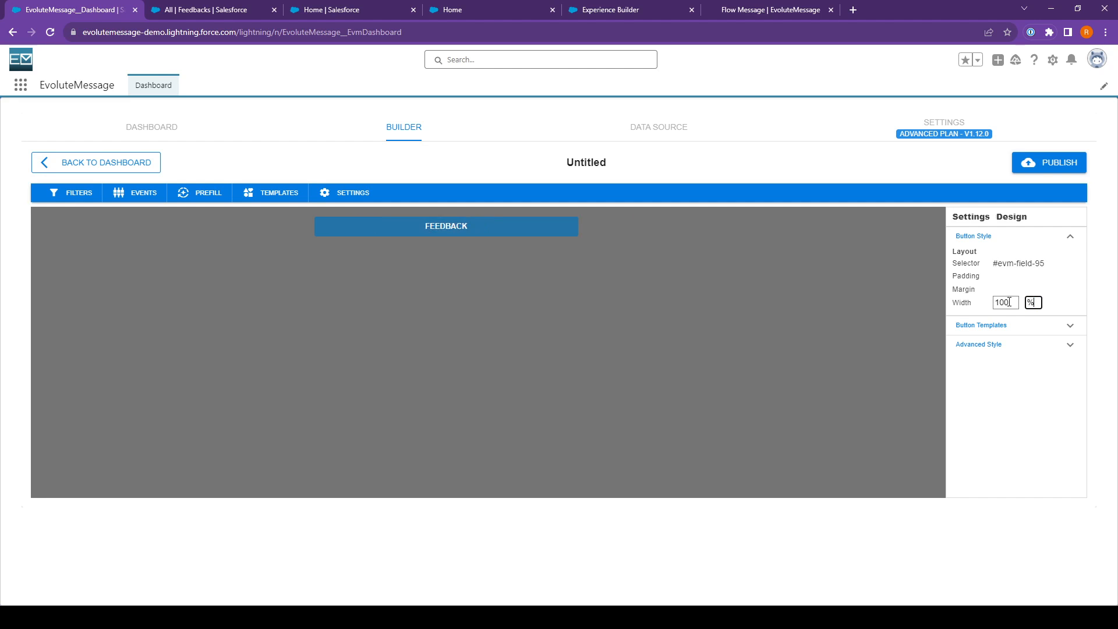
Step: Rename the untitled Feedback button message to "Feedback Button - v2" and publish it
left_click(821, 308)
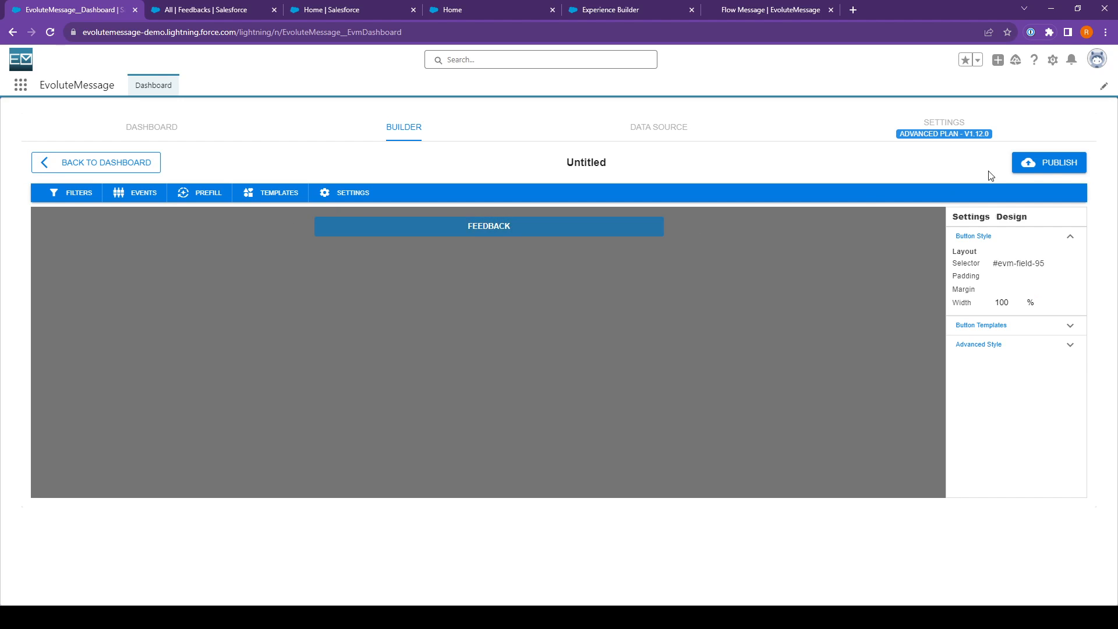
left_click(177, 11)
left_click(314, 7)
left_click(510, 10)
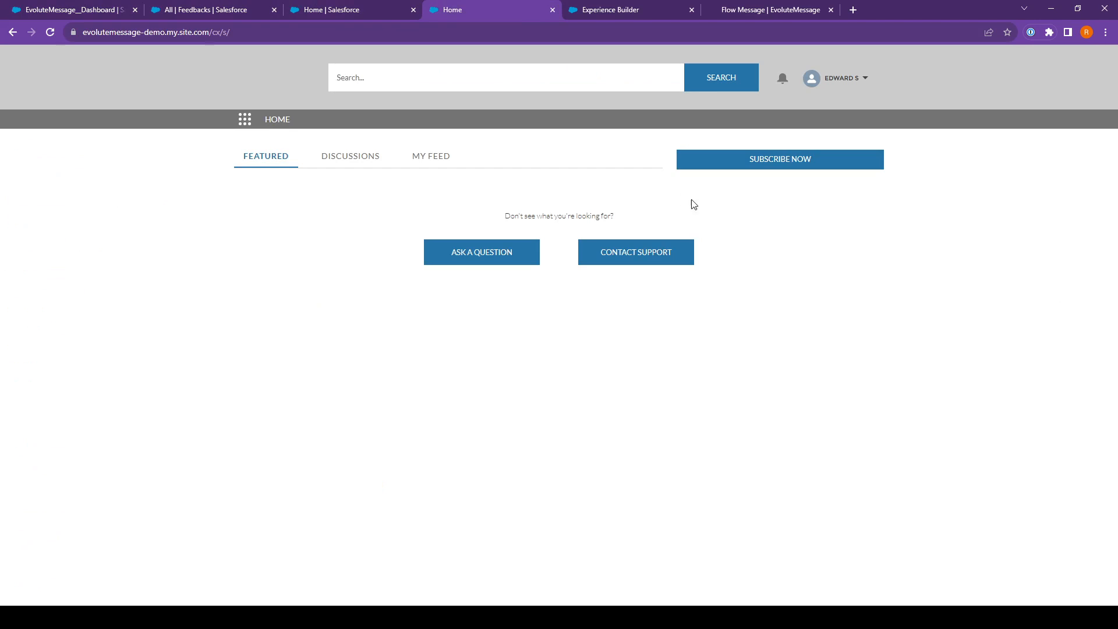
left_click(80, 11)
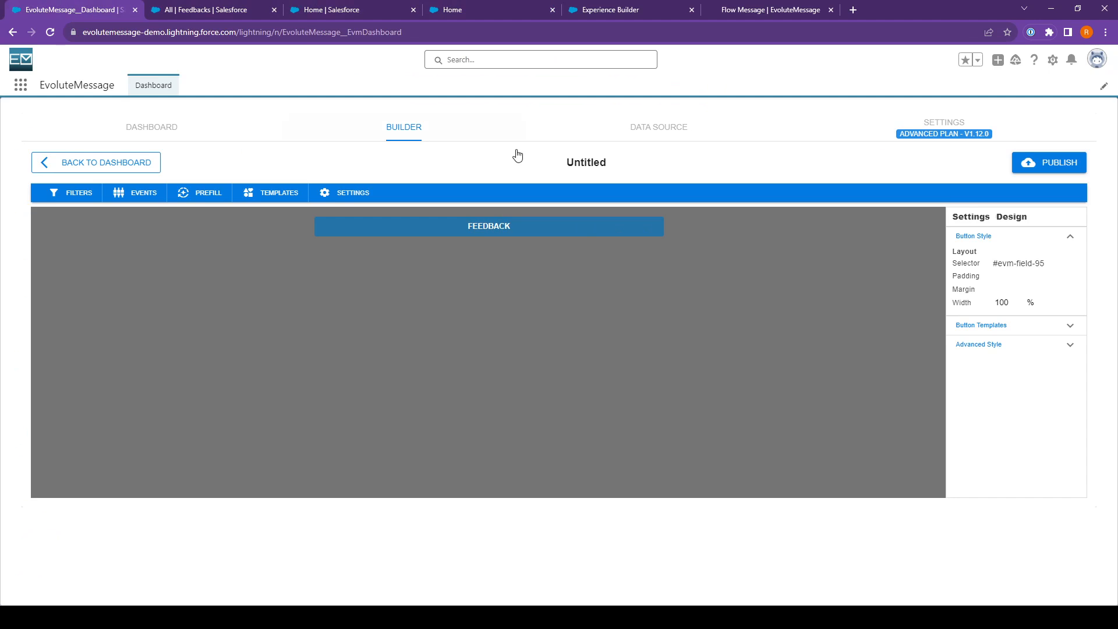
double_click(577, 164)
type("B")
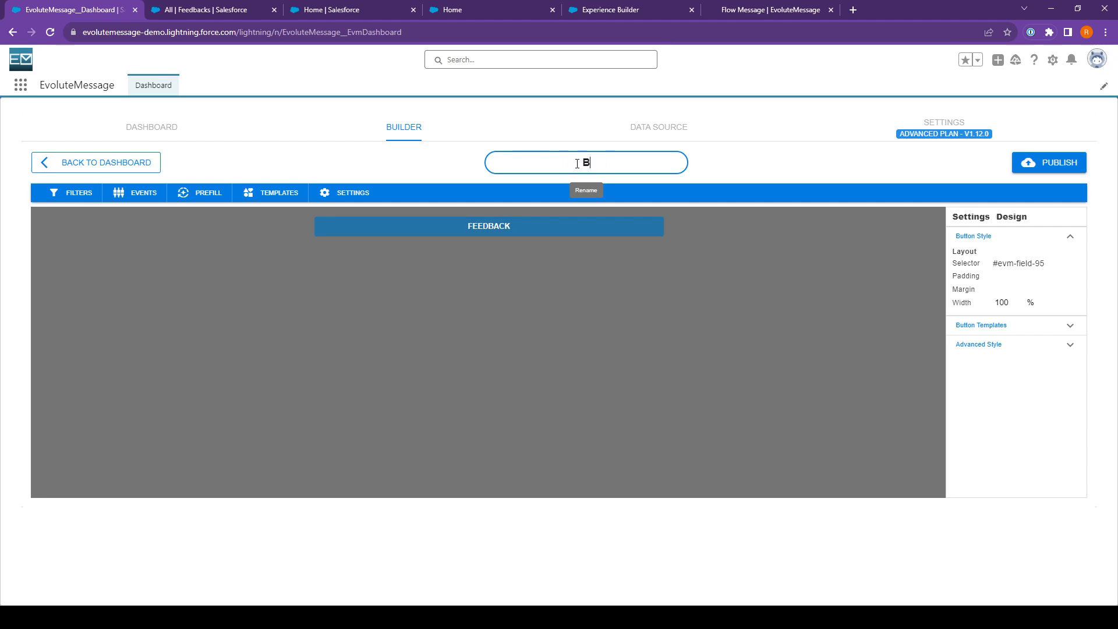
type("eedback Button - v2")
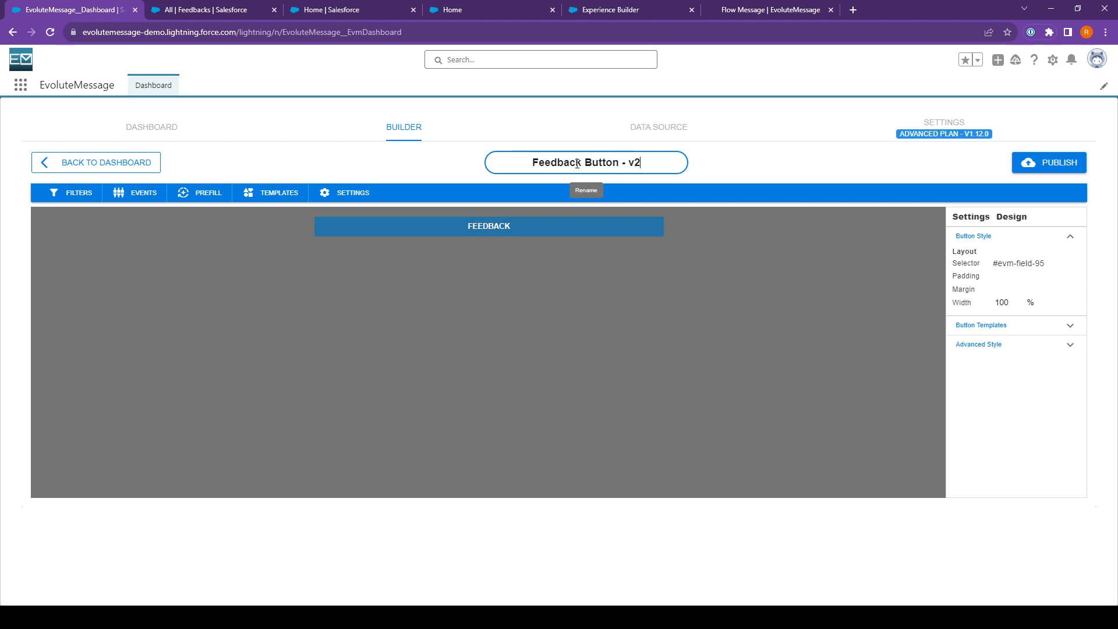
left_click(498, 295)
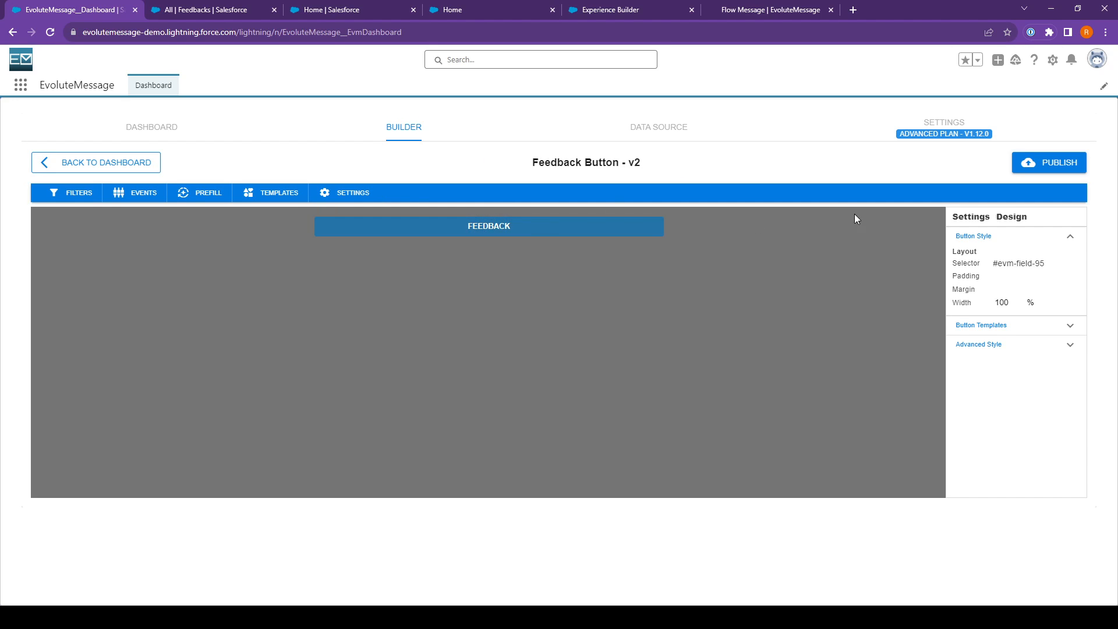
left_click(1039, 169)
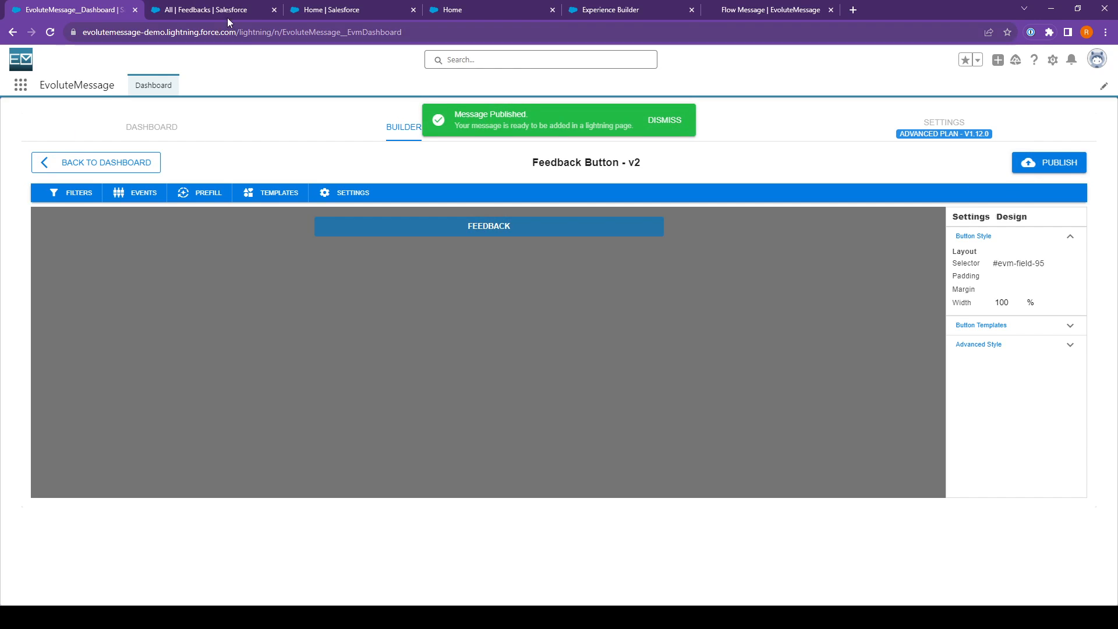
Step: In Experience Builder, add an Evm Advanced Message component to the Home page sidebar, above the existing Subscribe Now button's components
left_click(515, 8)
left_click(599, 10)
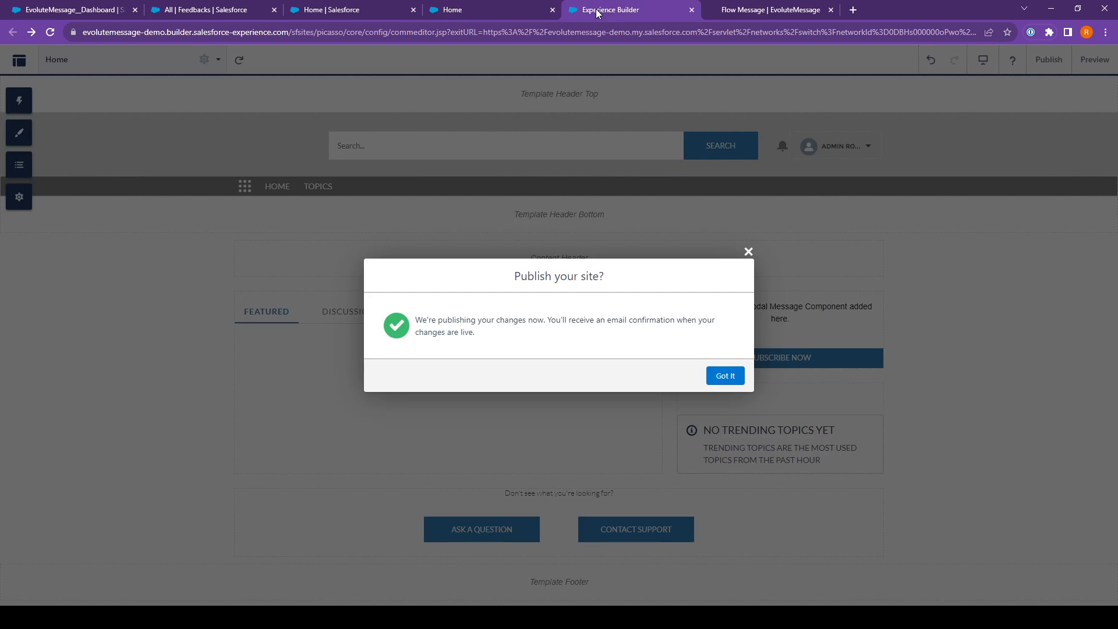
left_click(748, 253)
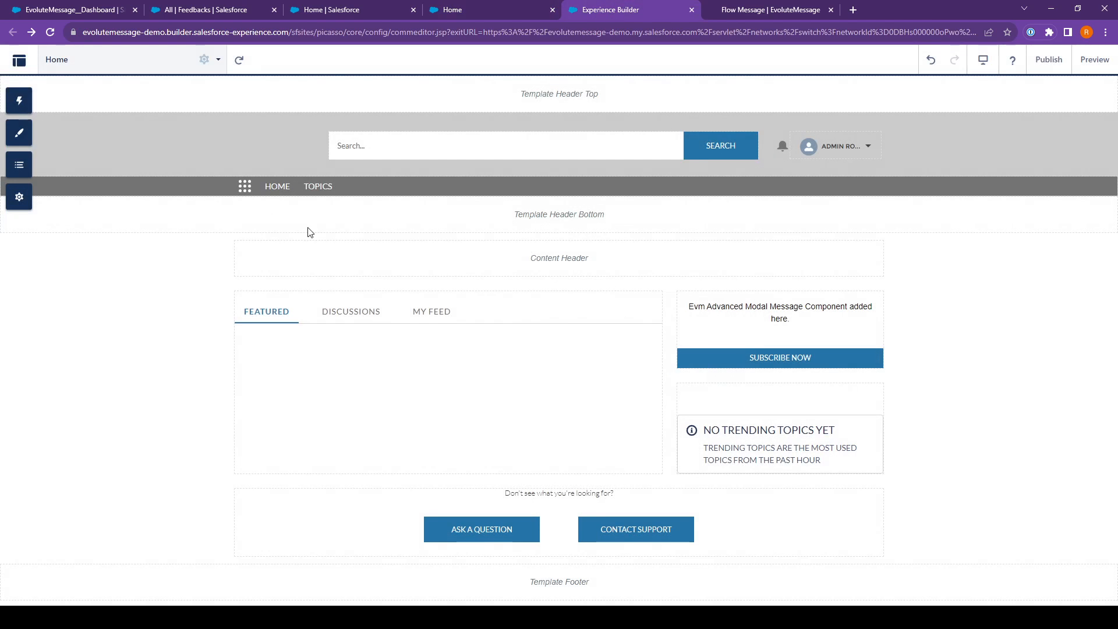
left_click(19, 100)
left_click(81, 121)
type("ev")
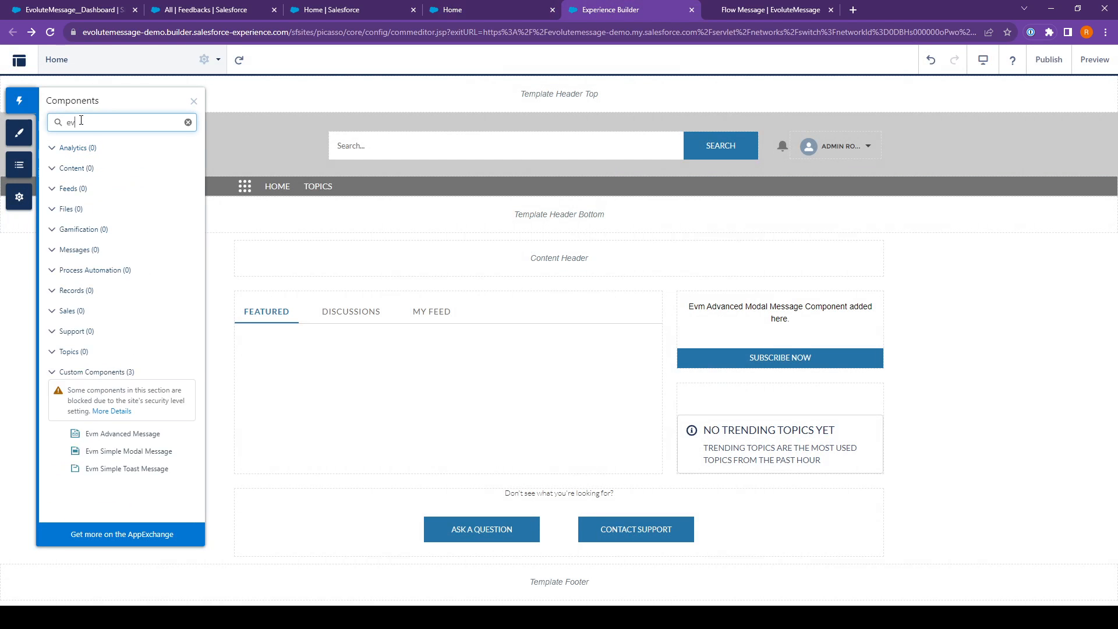
left_click_drag(115, 434, 696, 300)
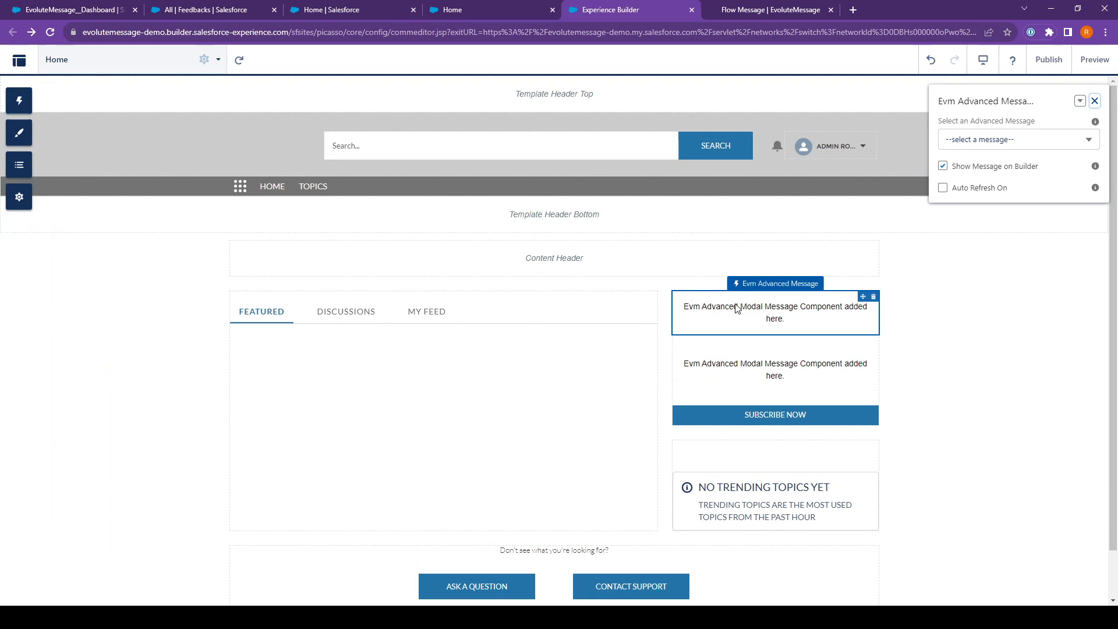
Step: Assign the "Feedback Button - v2" message to the new Evm Advanced Message component
left_click(986, 143)
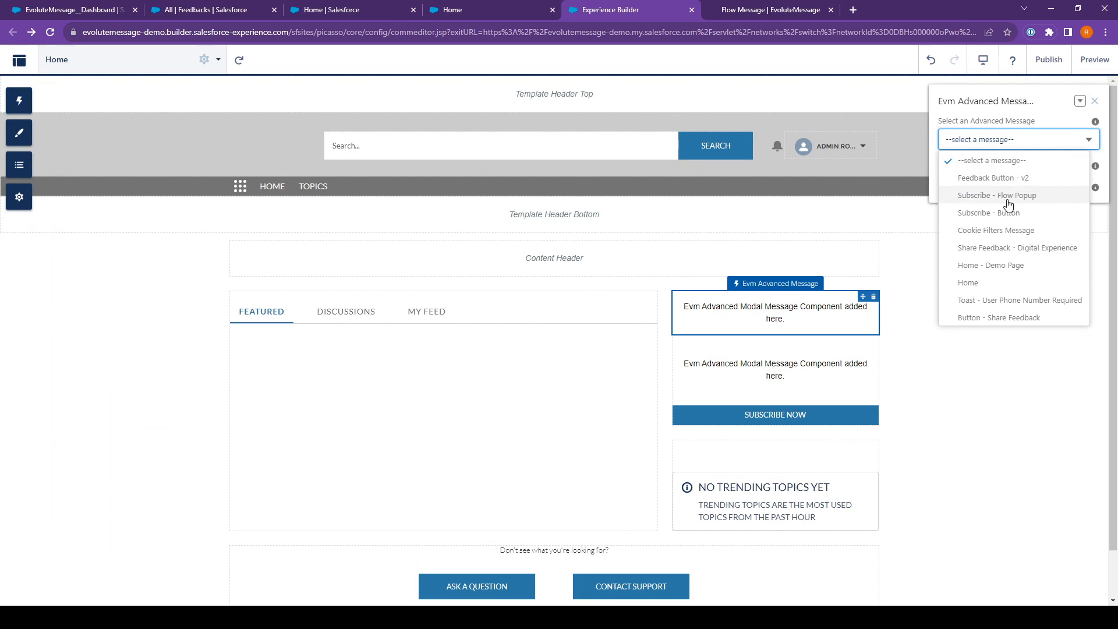
left_click(993, 178)
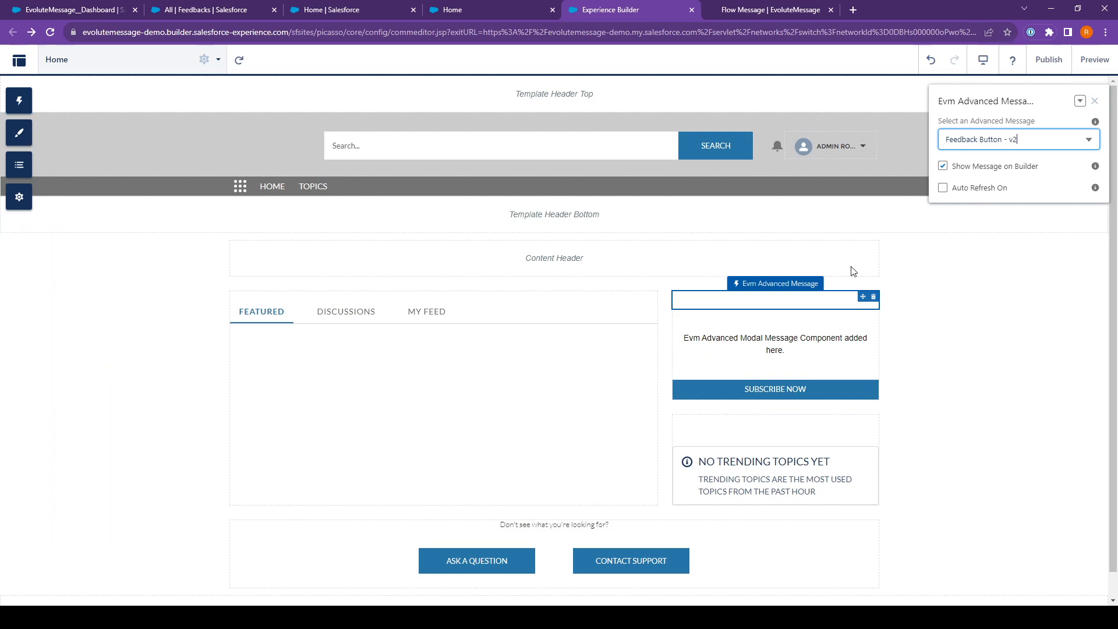
left_click(956, 315)
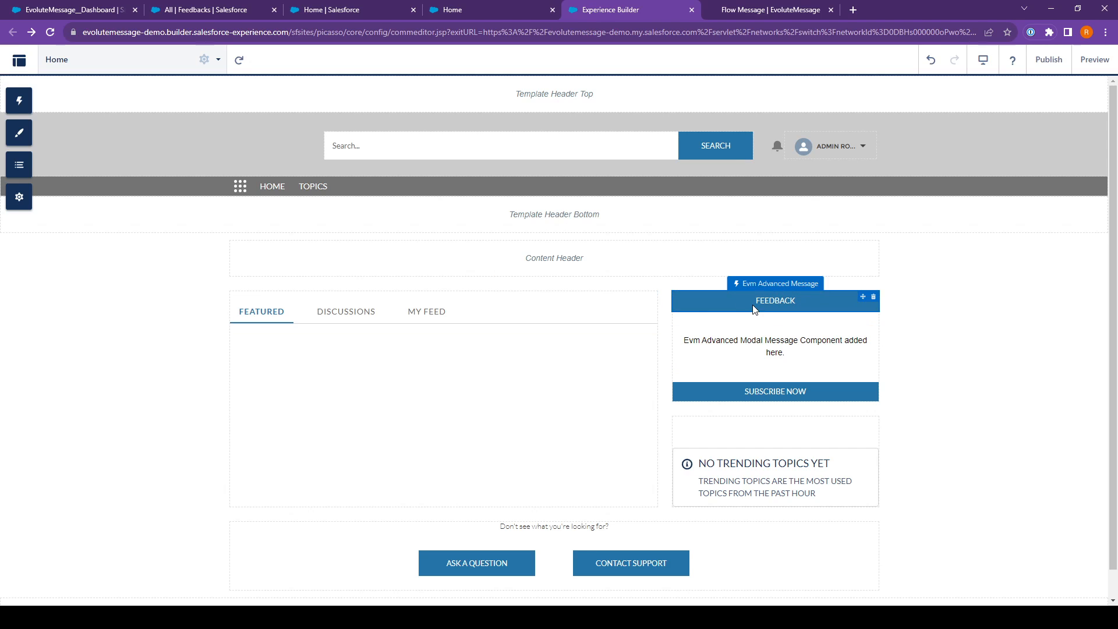
Step: Back in the EvoluteMessage builder, check the Feedback button's click action settings, republish the message and return to the message dashboard
left_click(103, 13)
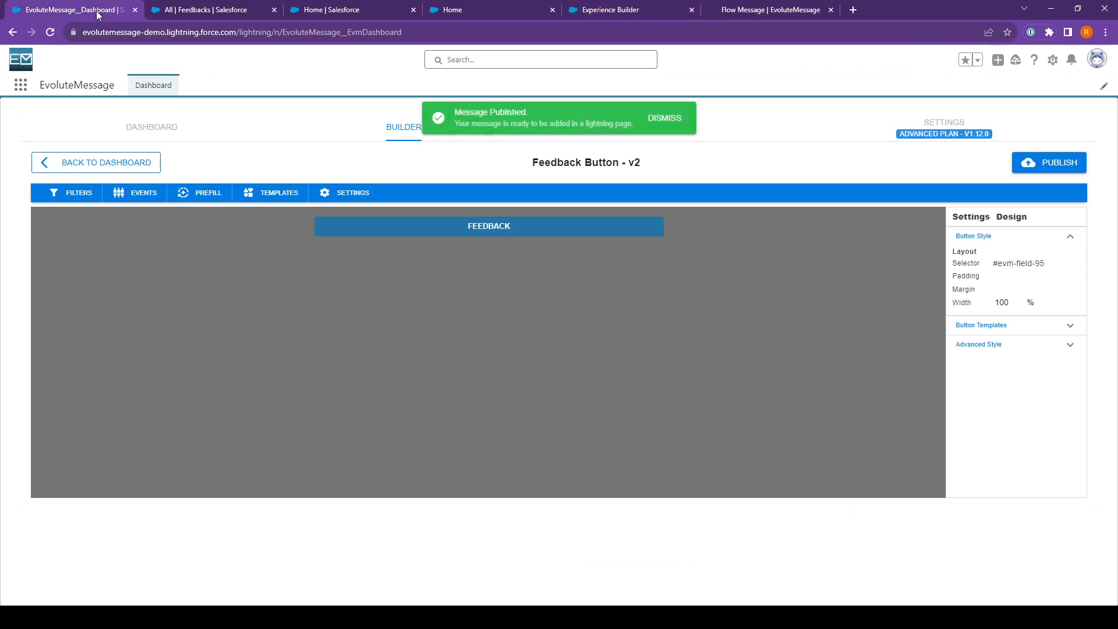
left_click(475, 233)
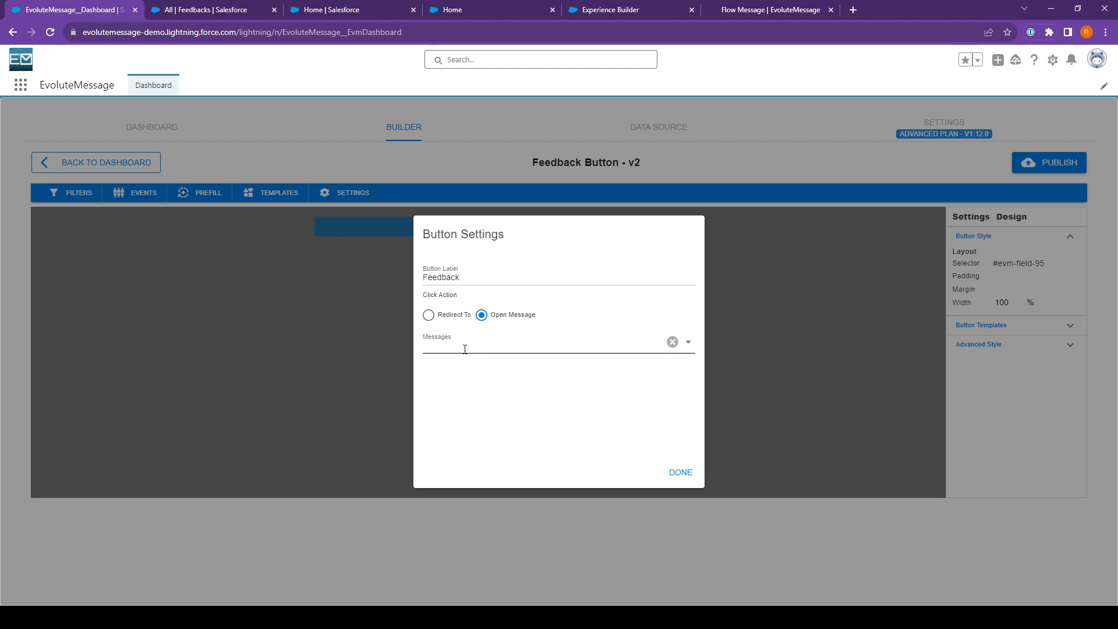
left_click(686, 471)
left_click(1053, 166)
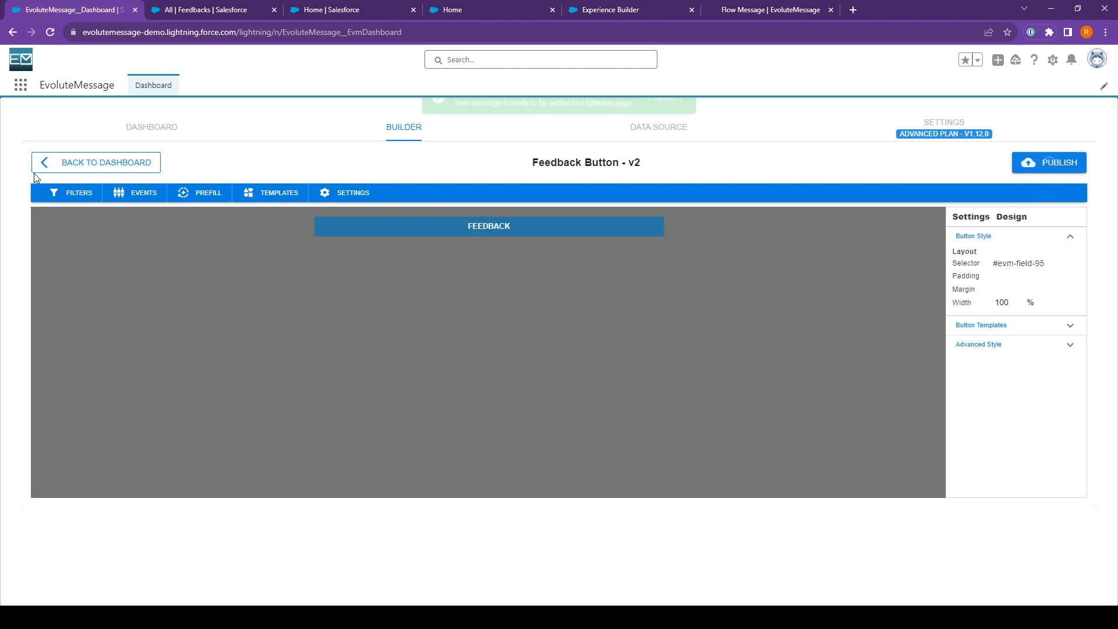
left_click(78, 167)
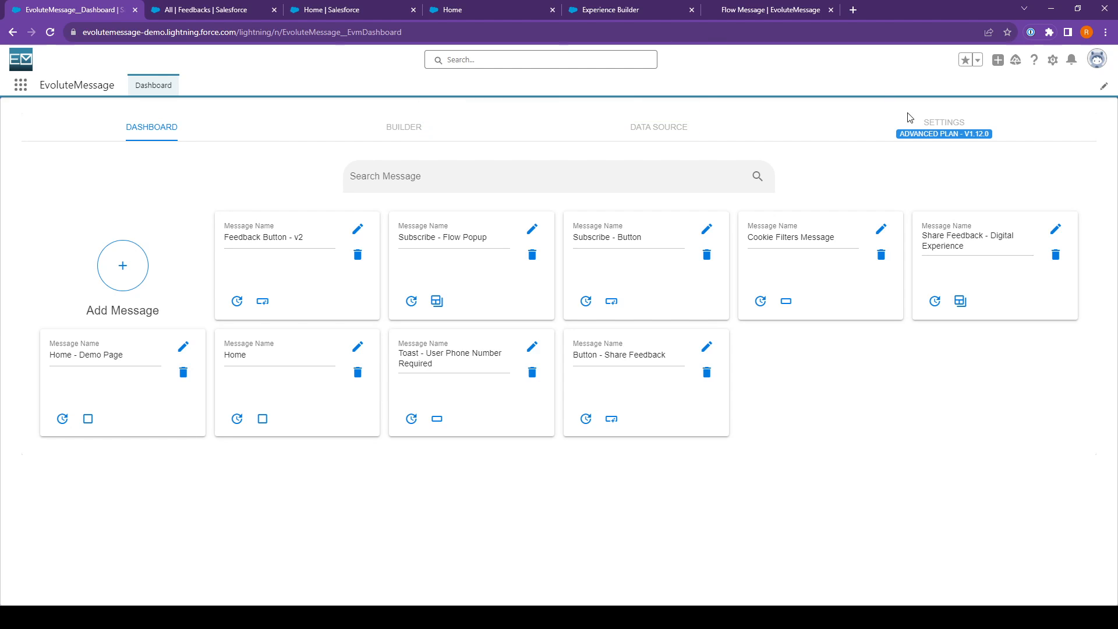
Step: From the Feedbacks list, open the Feedback object in Setup and show its fields and relationships
left_click(1047, 64)
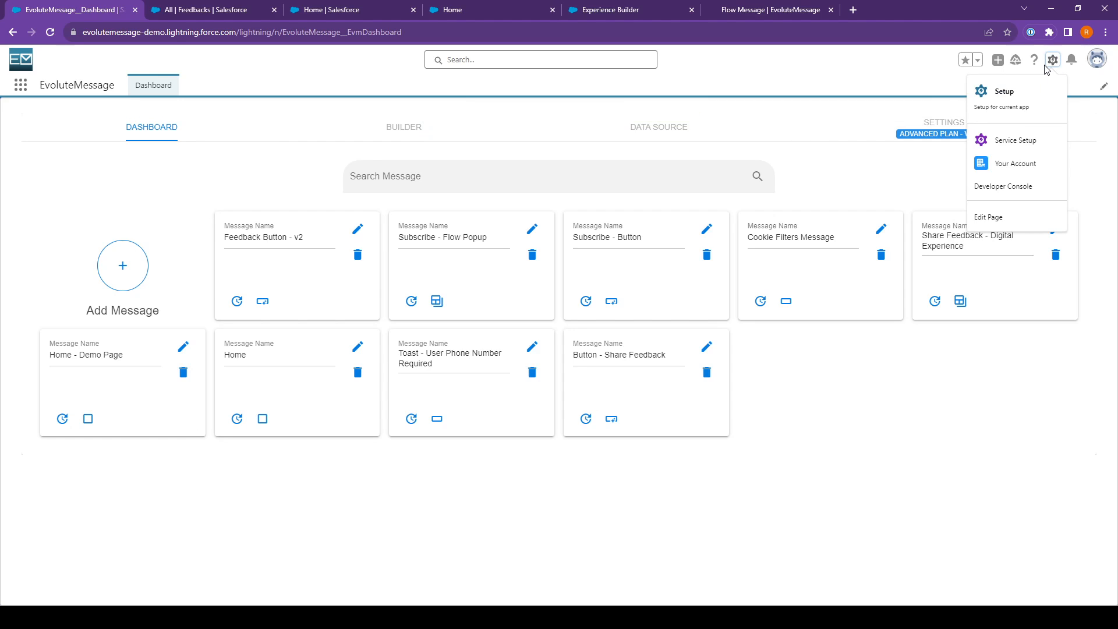
left_click(210, 10)
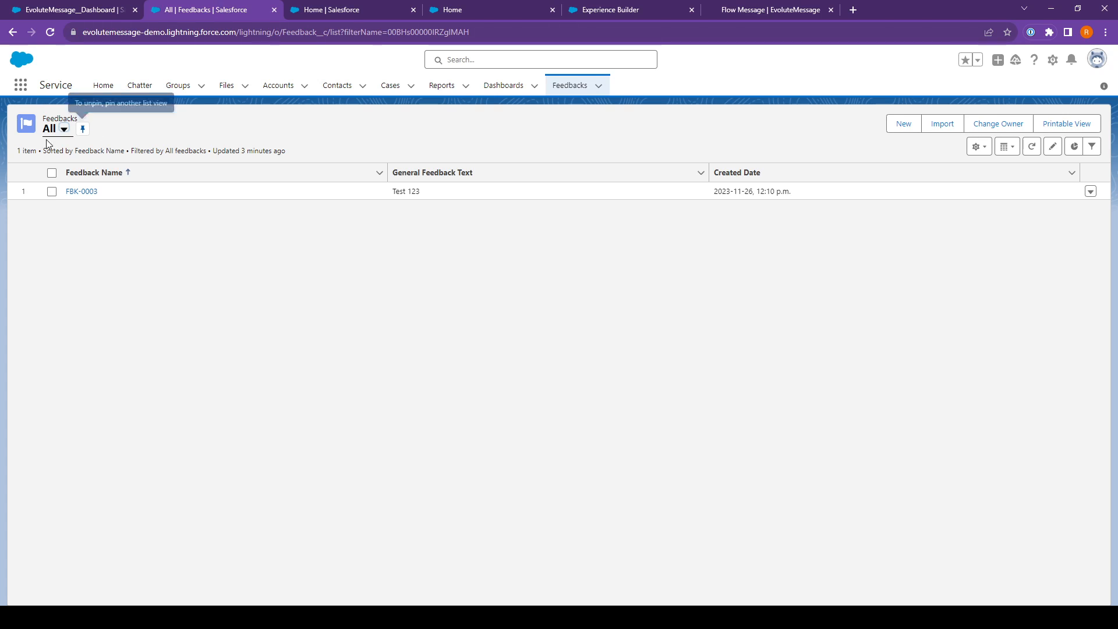
left_click(1054, 61)
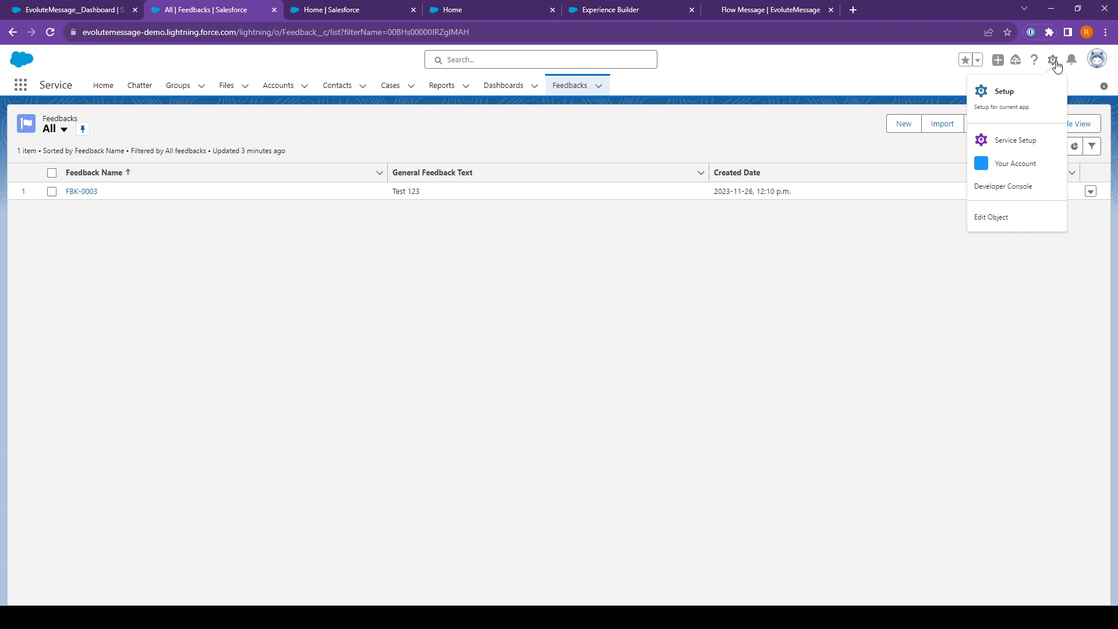
left_click(1003, 218)
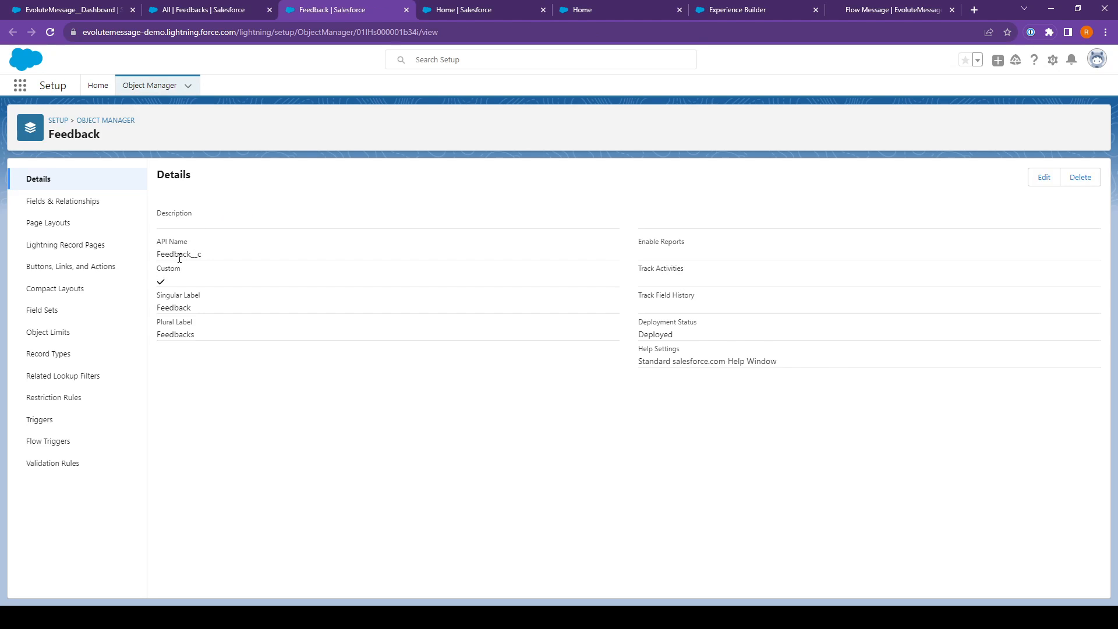
left_click(92, 202)
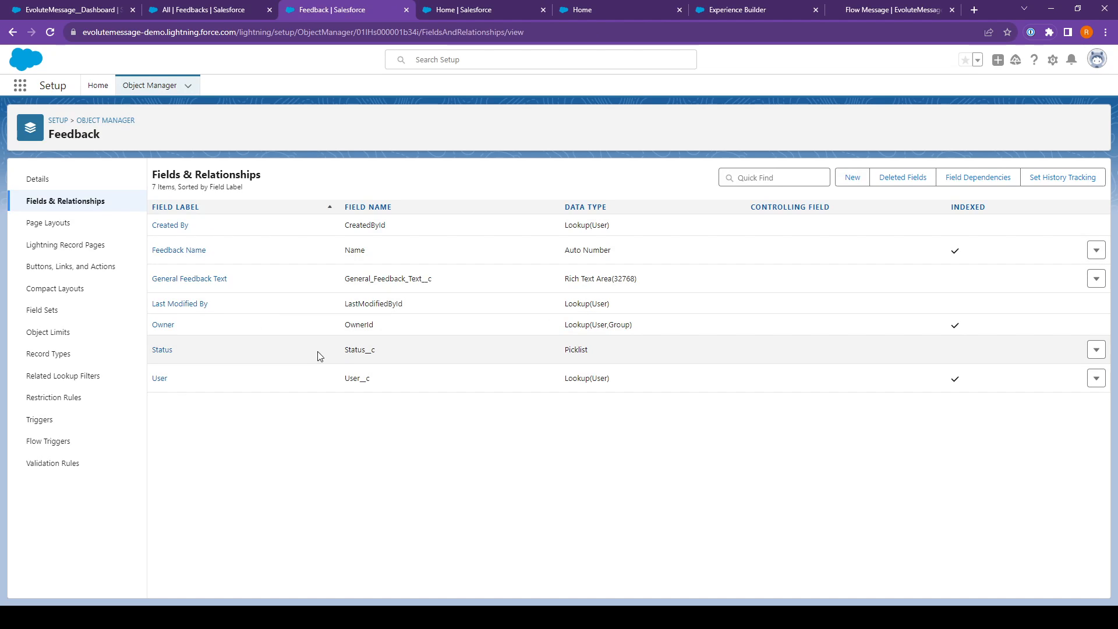
Step: Examine the Feedback object's User, Status, Name and General Feedback Text fields, including the feedback text's data type
double_click(354, 379)
double_click(370, 351)
double_click(352, 250)
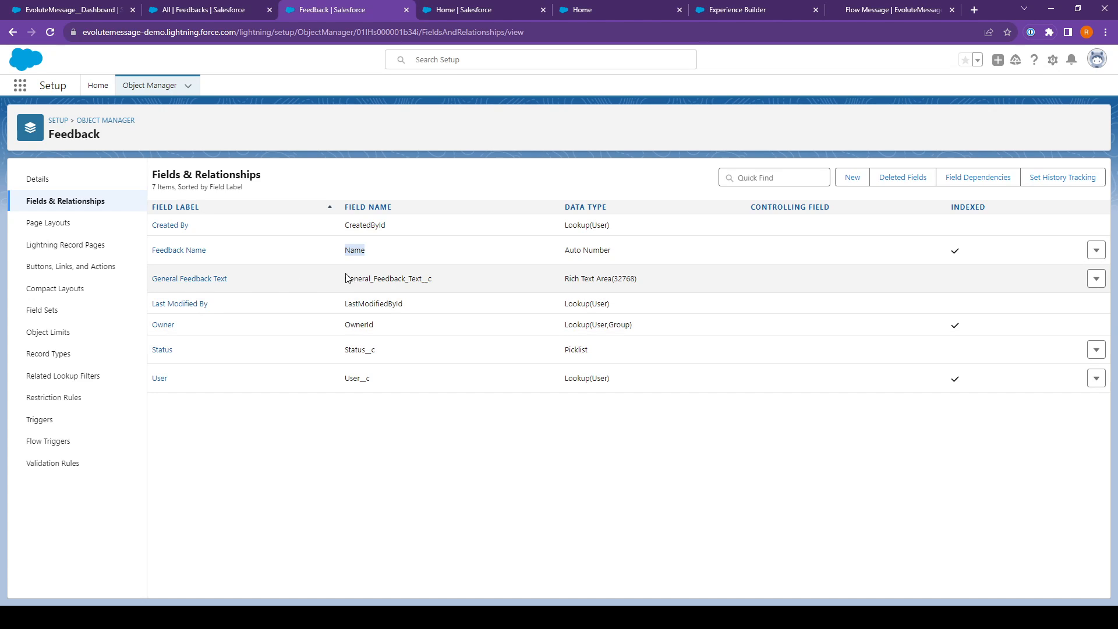
left_click_drag(344, 279, 646, 279)
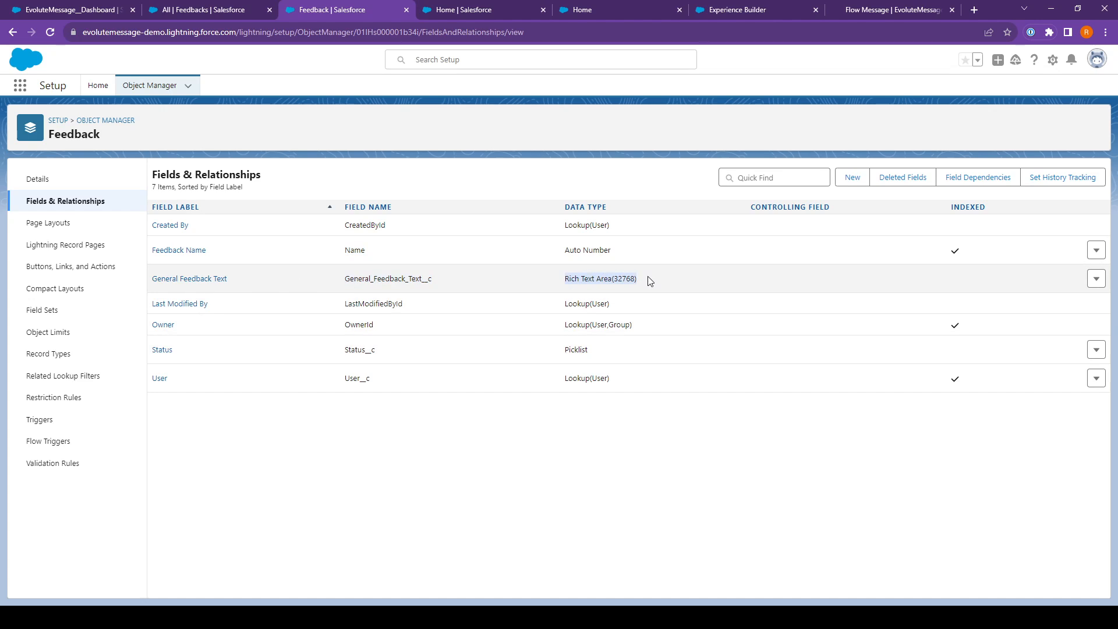
double_click(373, 279)
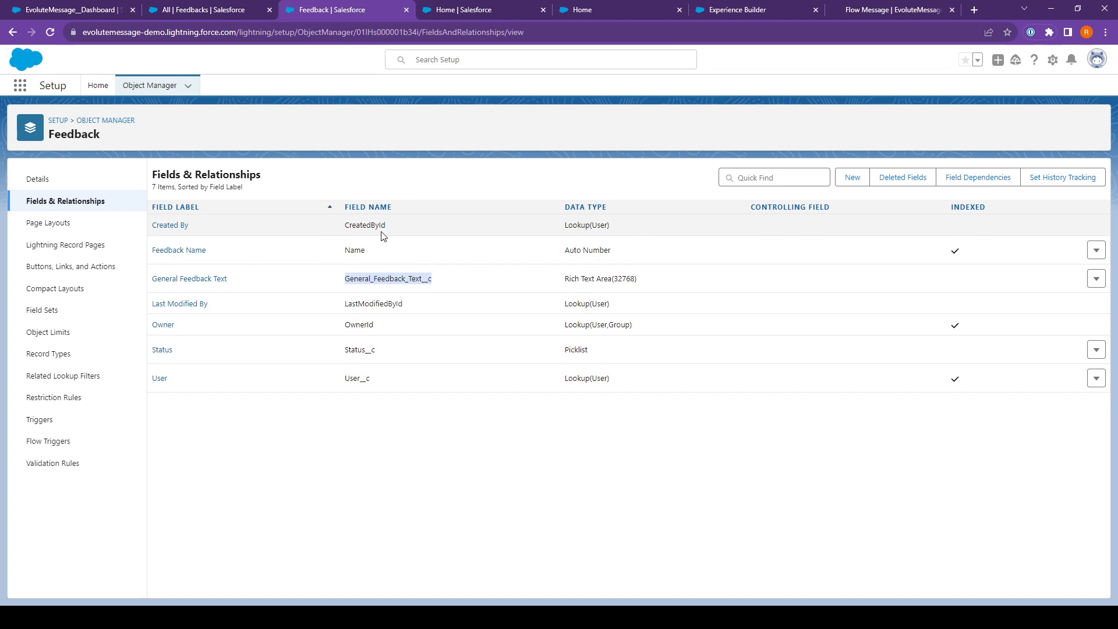
left_click(303, 138)
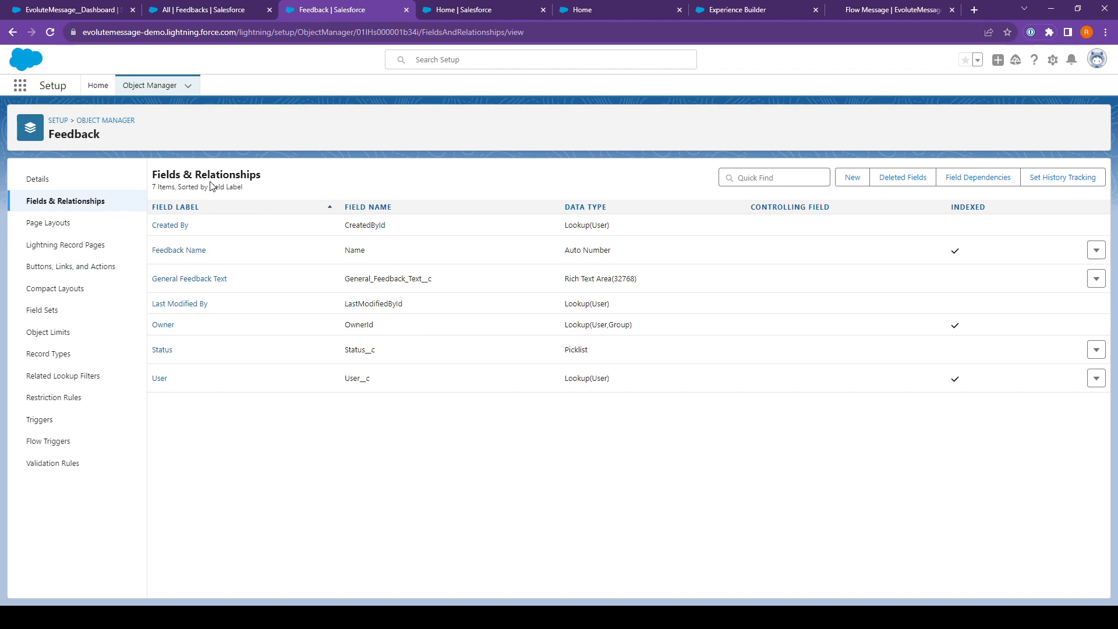
Step: Return to the Experience site user's contact record and open the linked user record in Setup
left_click(472, 17)
left_click(573, 12)
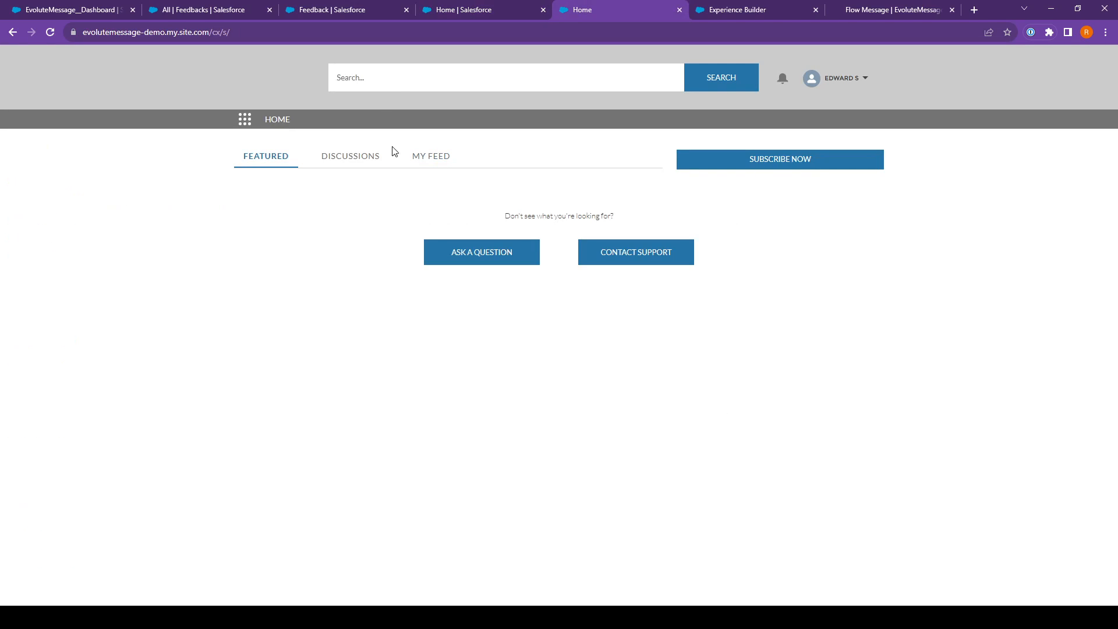
left_click(8, 35)
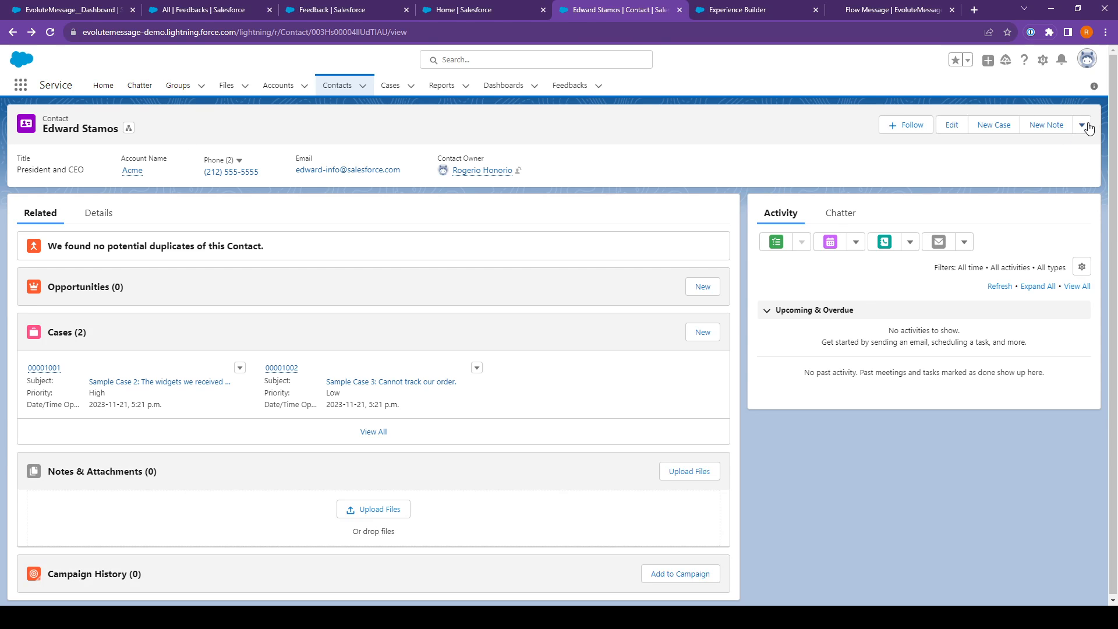
left_click(1081, 125)
left_click(1049, 227)
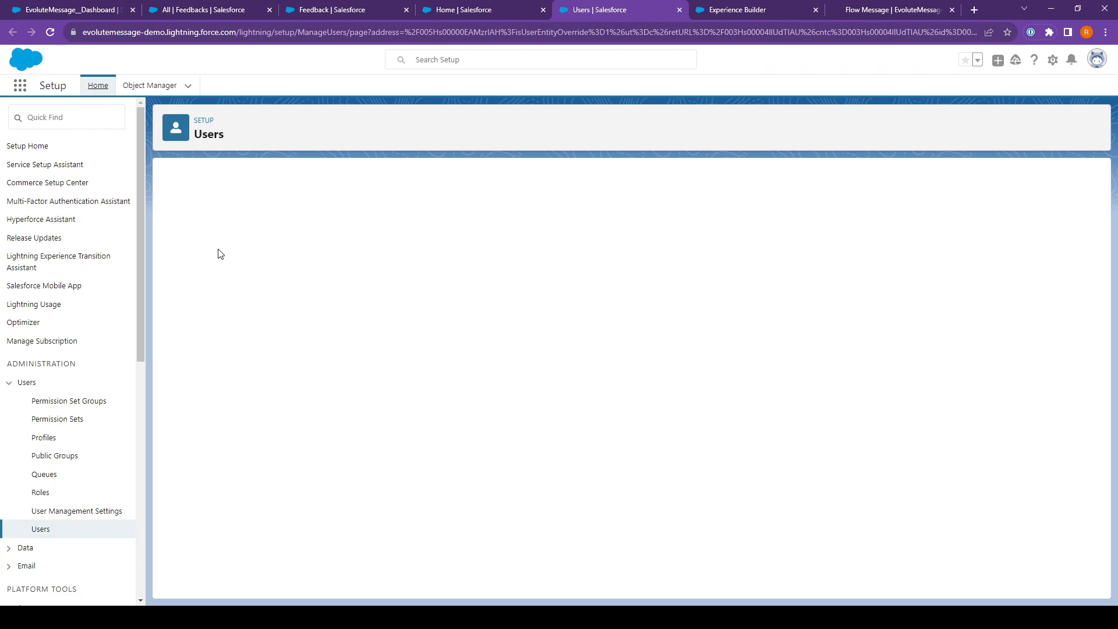
Step: Review the user's EvoluteMessage Show Message and Feedback Access permission set assignments, and open the Feedback Access permission set
scroll(297, 254, "down", 10)
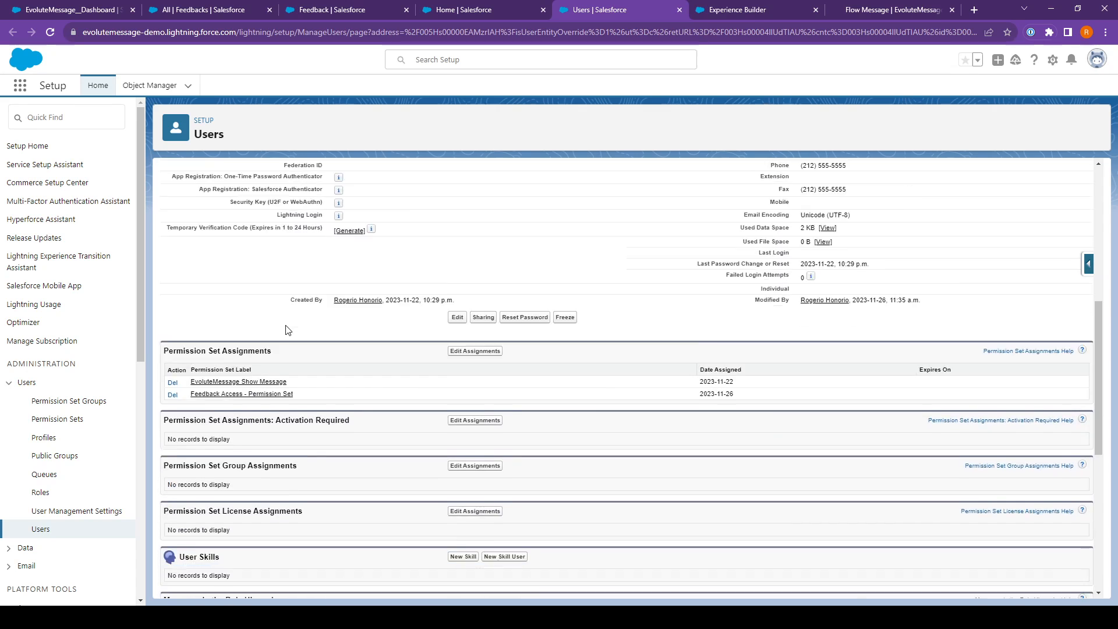
scroll(292, 276, "up", 1)
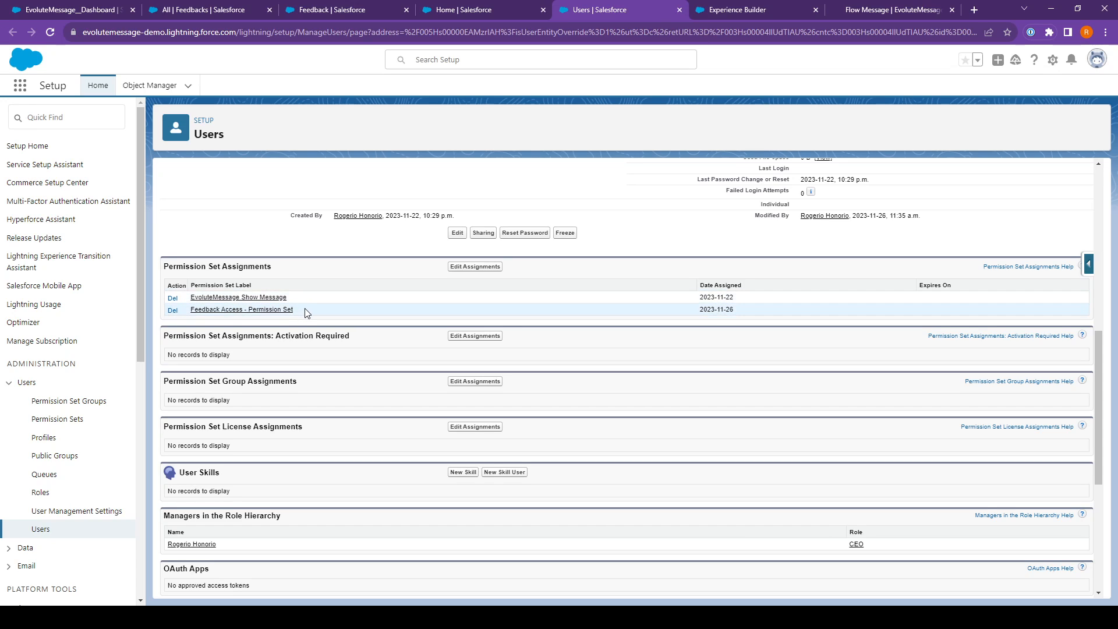
left_click_drag(304, 313, 185, 315)
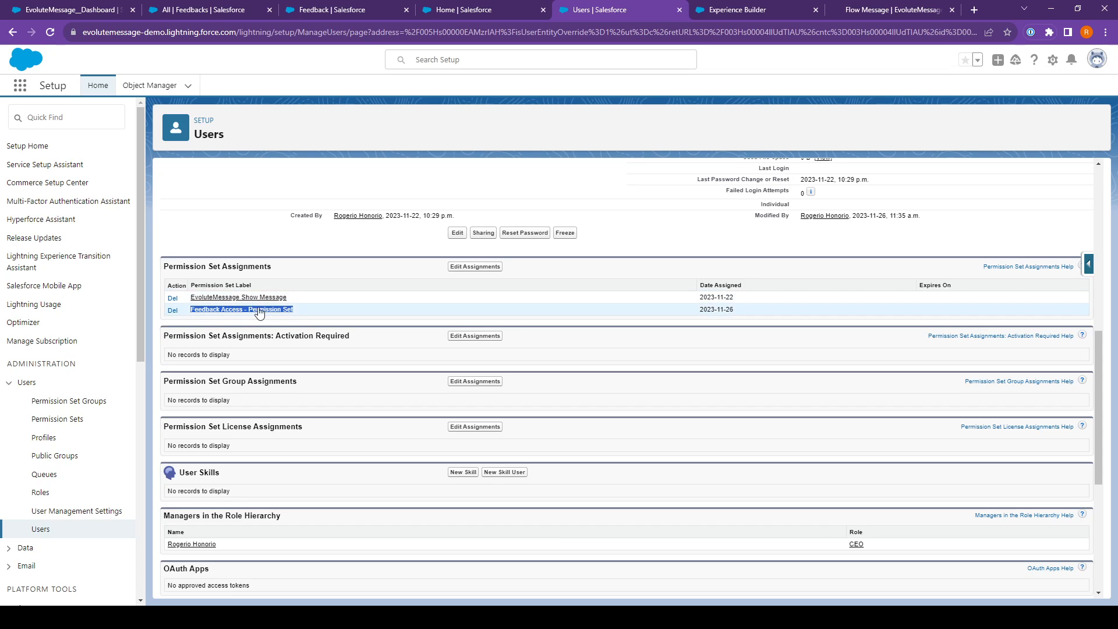
left_click_drag(306, 304, 187, 304)
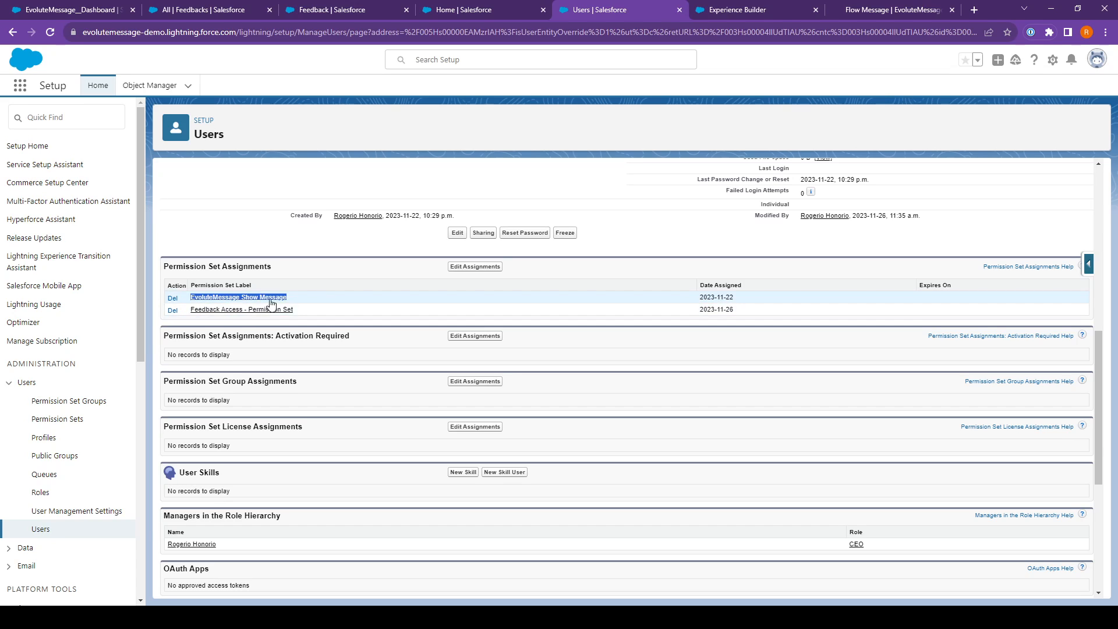
left_click(333, 302)
scroll(347, 304, "up", 1)
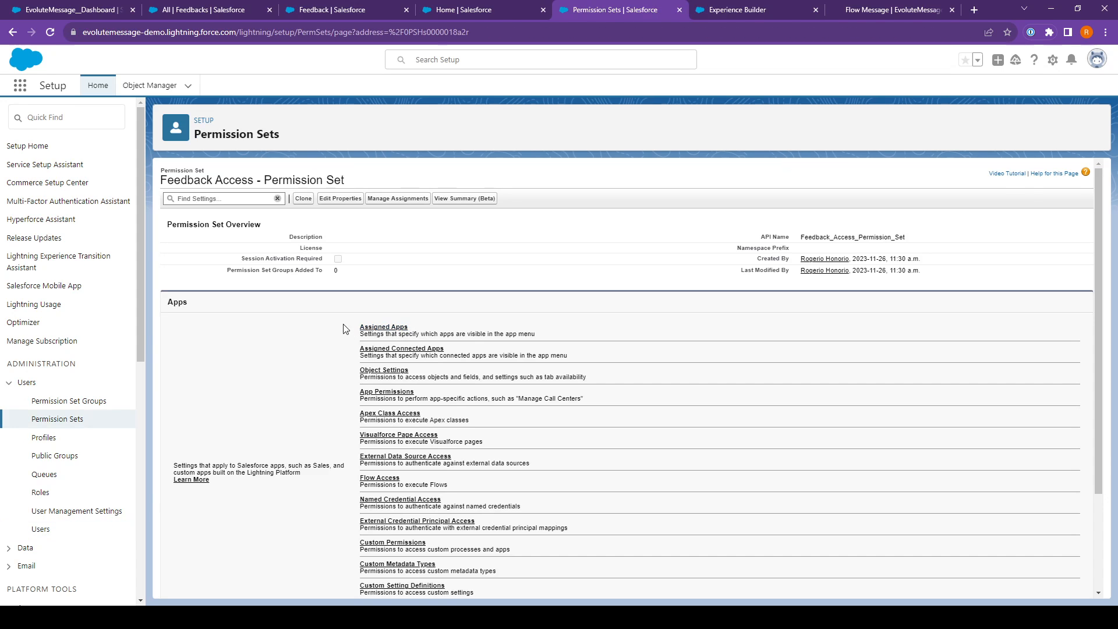
Step: Find the Feedbacks object in the Feedback Access permission set's object settings and review its object and field permissions
left_click(381, 372)
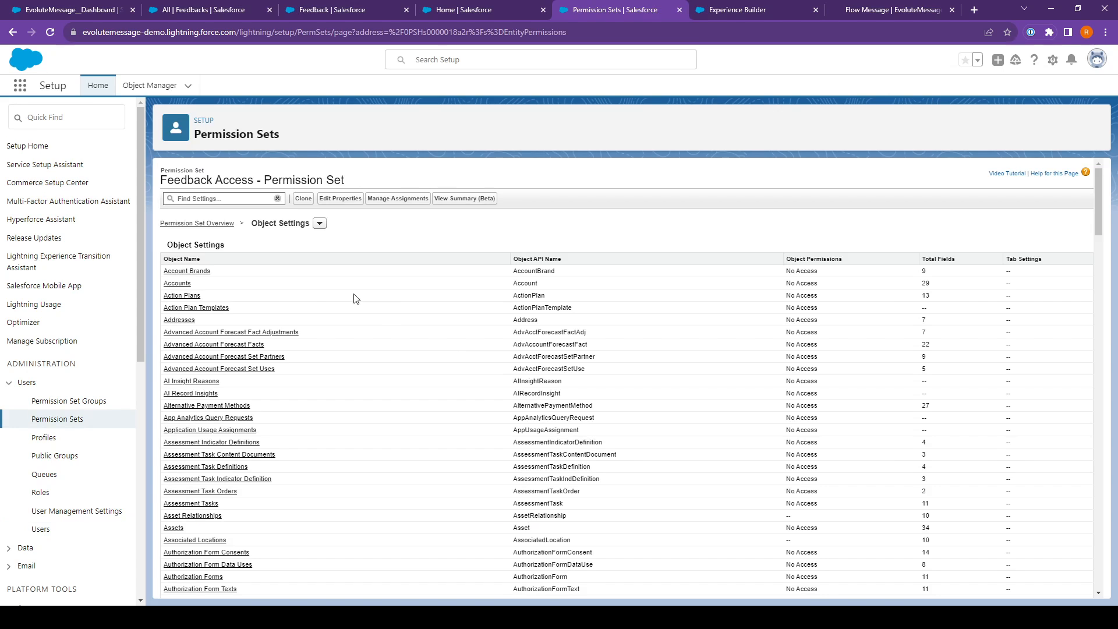
scroll(378, 314, "down", 4)
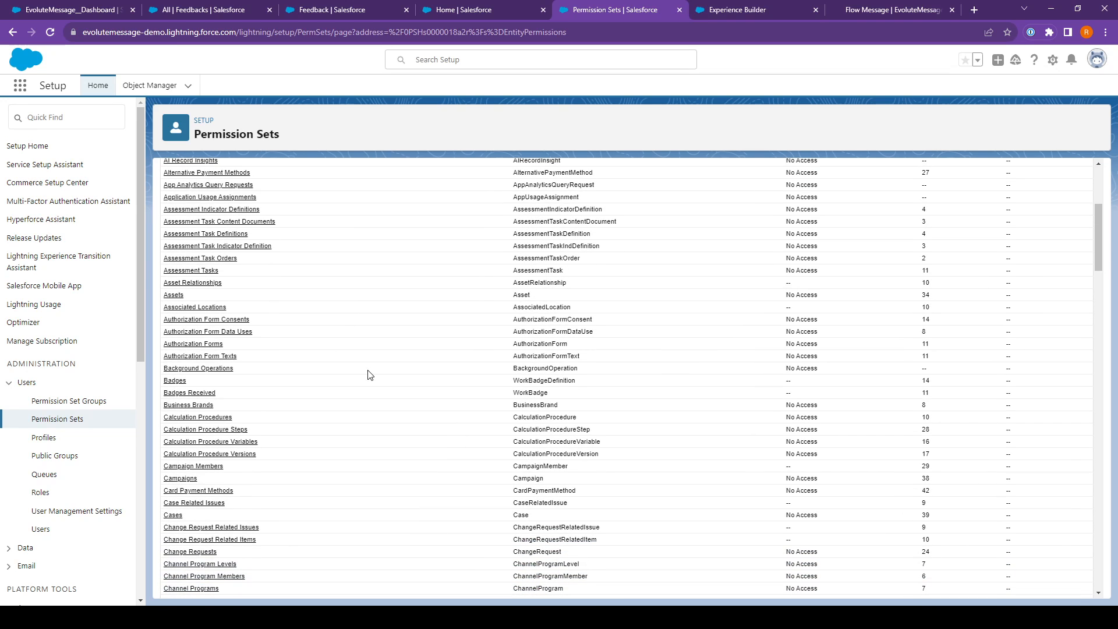
key("ctrl+f")
type("feed")
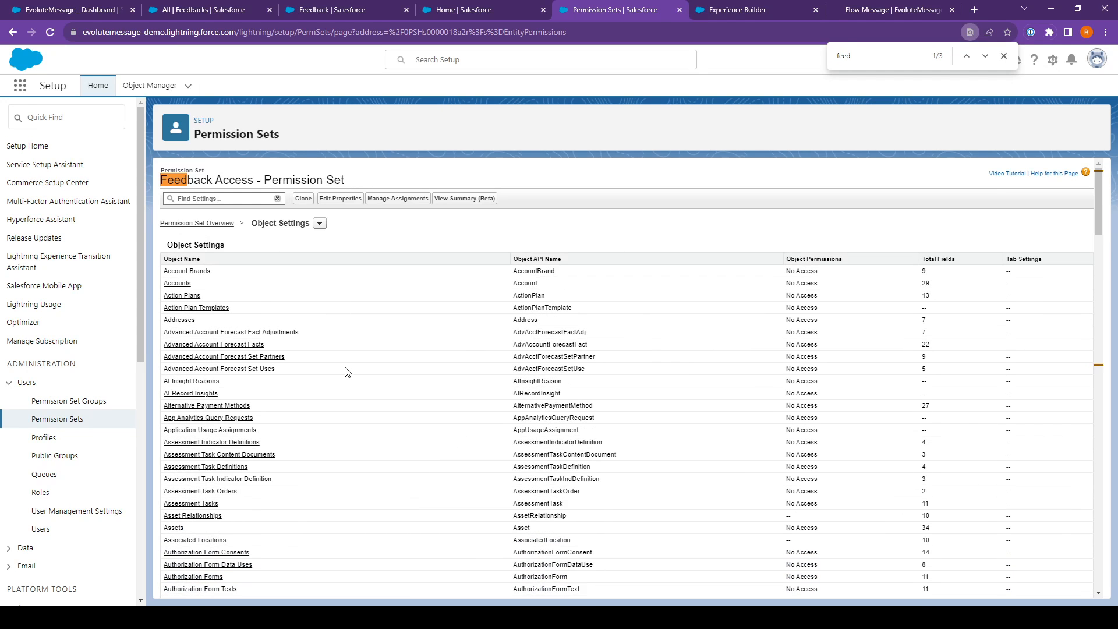
type("bac")
key("Return")
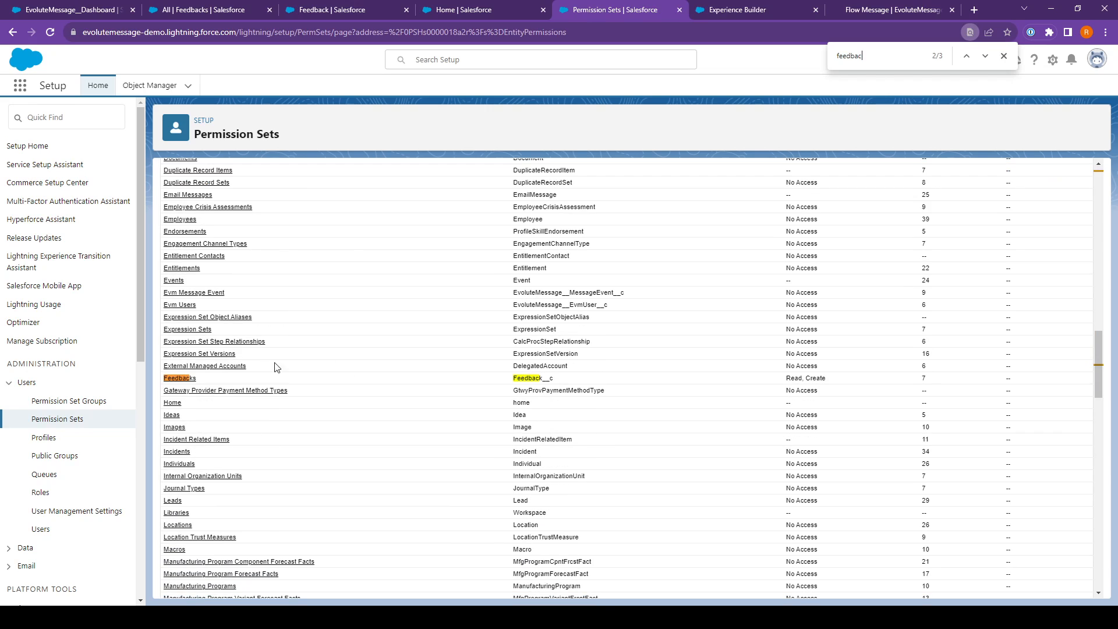
left_click(180, 378)
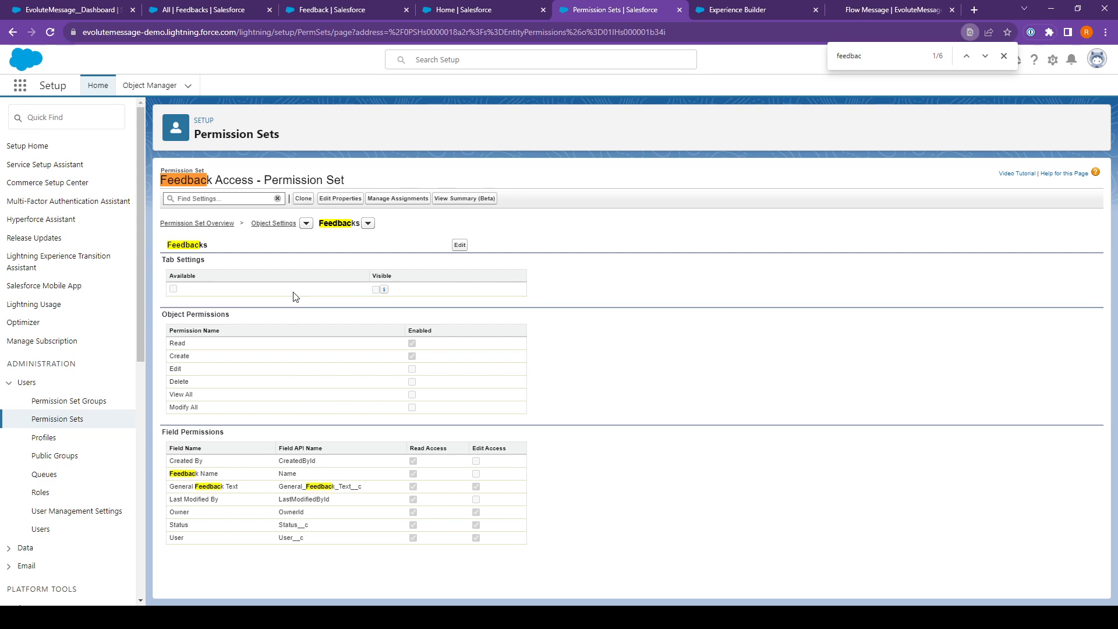
Step: Close the Feedback Access permission set page and return to the Flows list in Setup
left_click(470, 11)
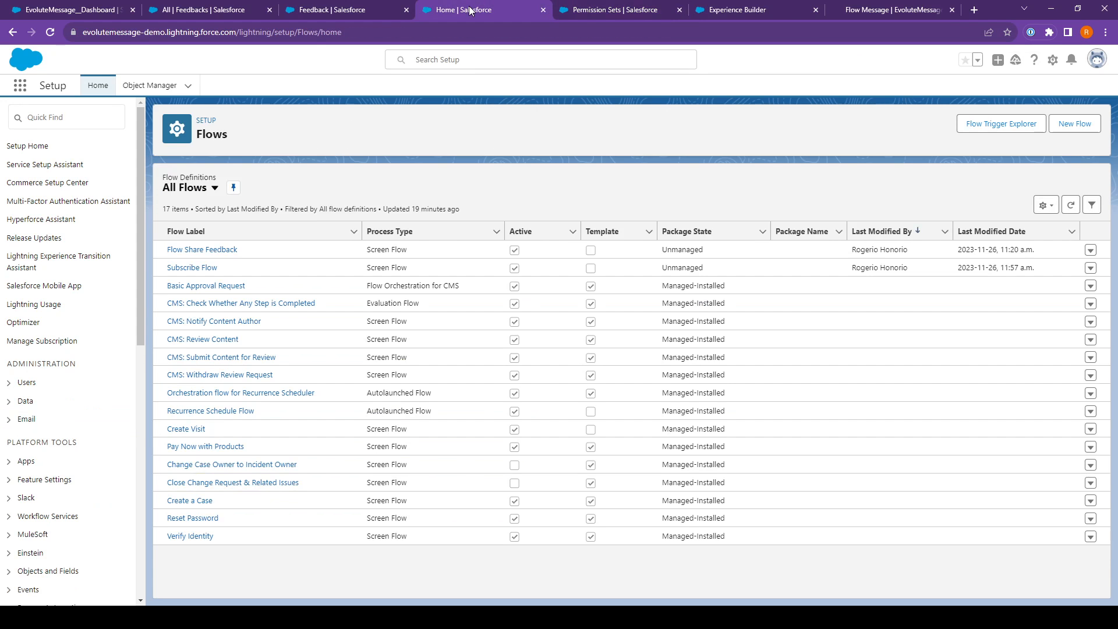
left_click(610, 10)
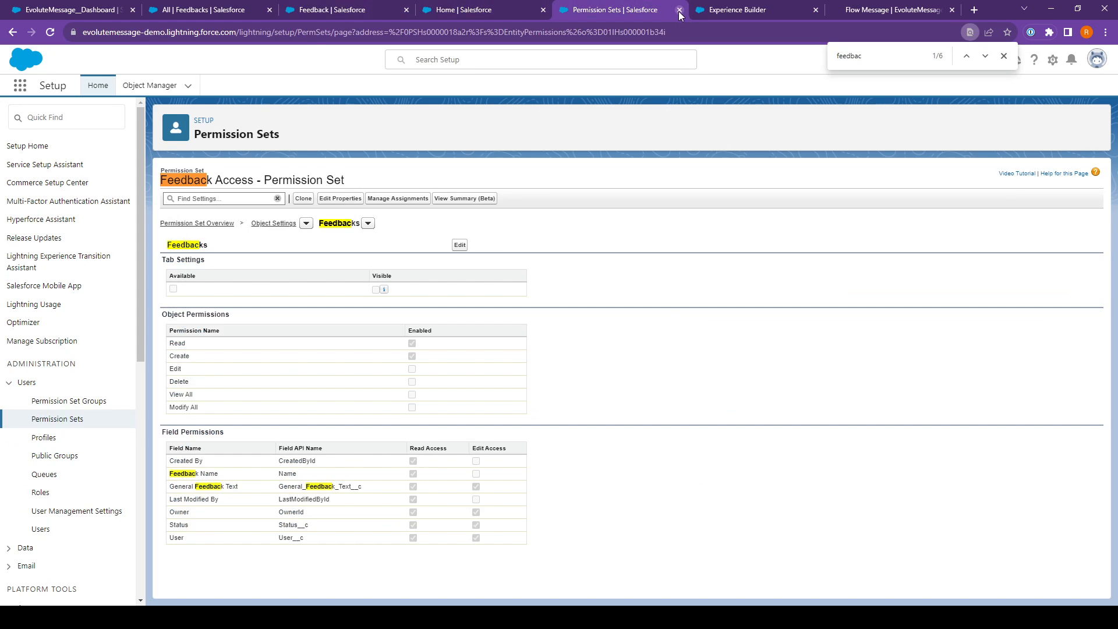
left_click(679, 10)
left_click(477, 10)
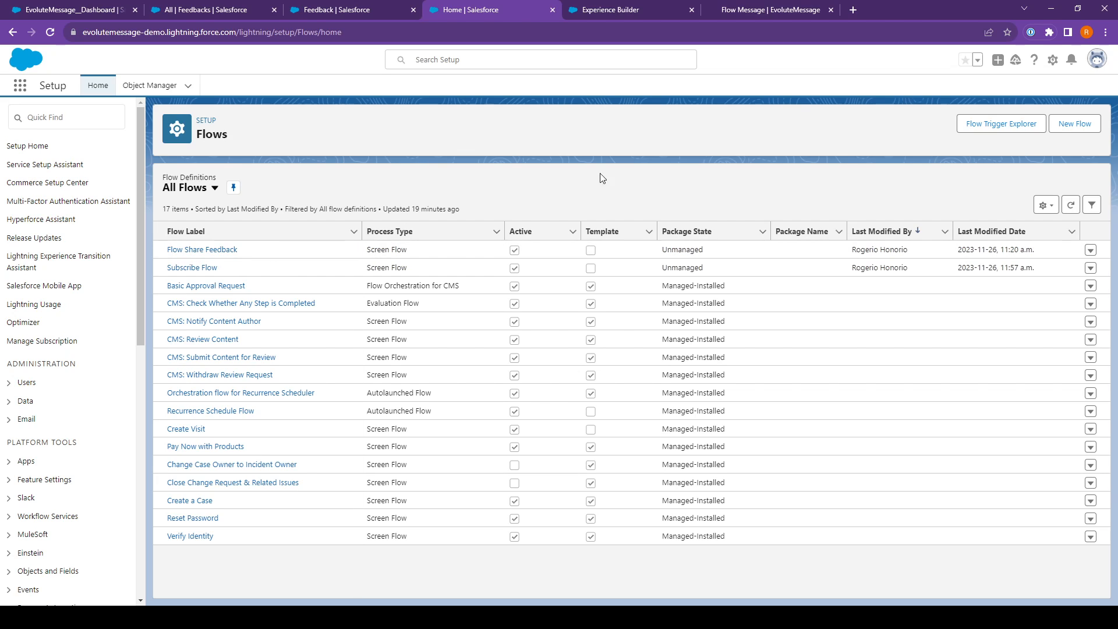
Step: Create a new Screen Flow and add a Screen element after its start
left_click(1073, 124)
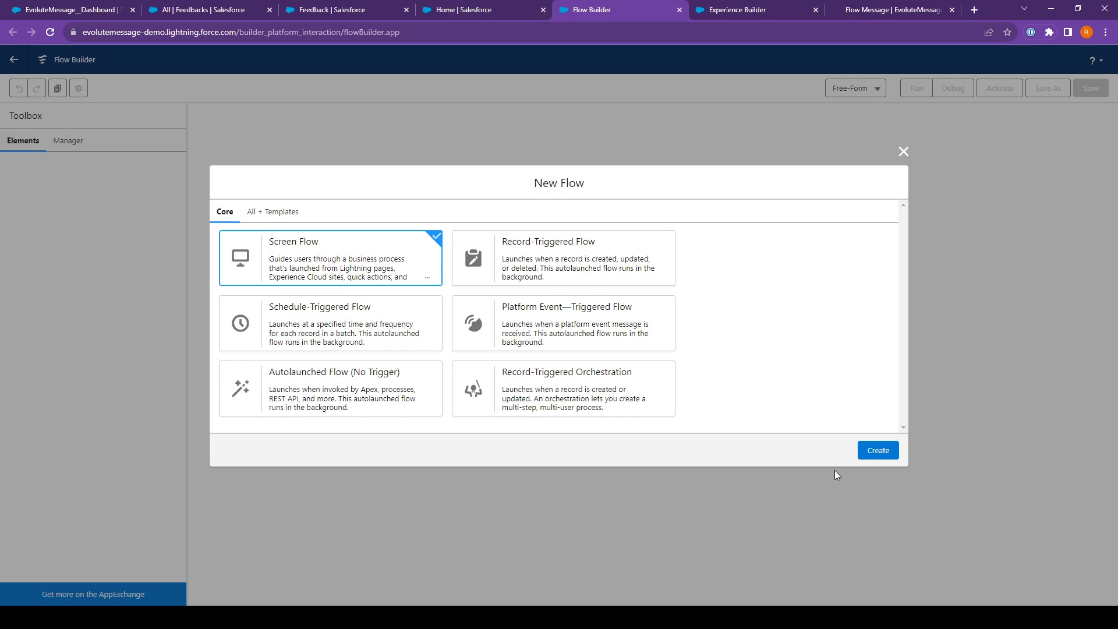
left_click(870, 449)
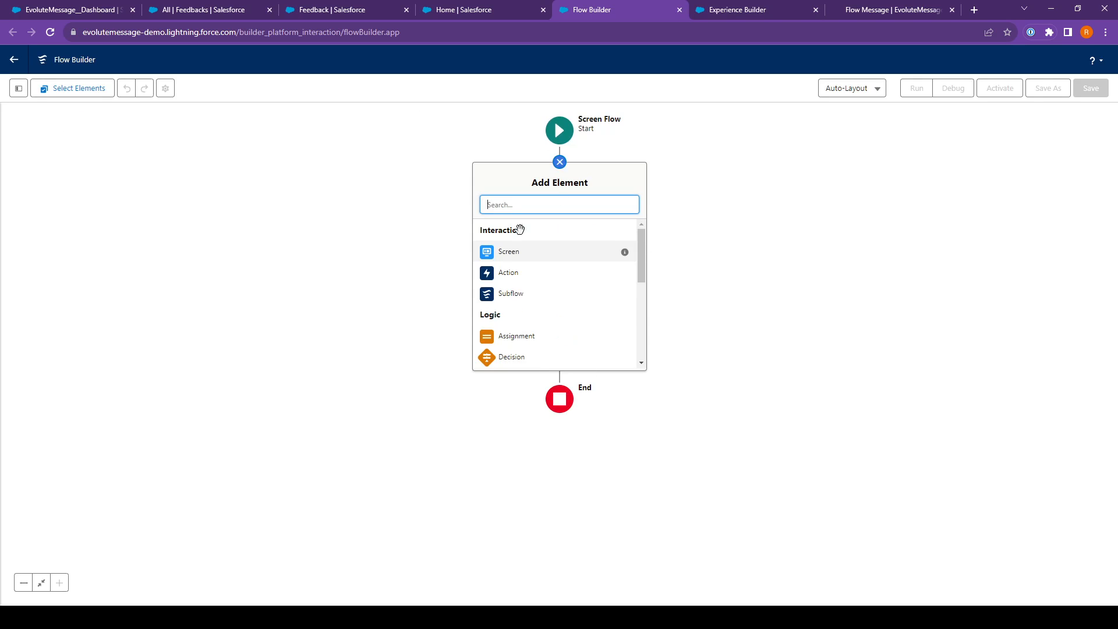
left_click(519, 255)
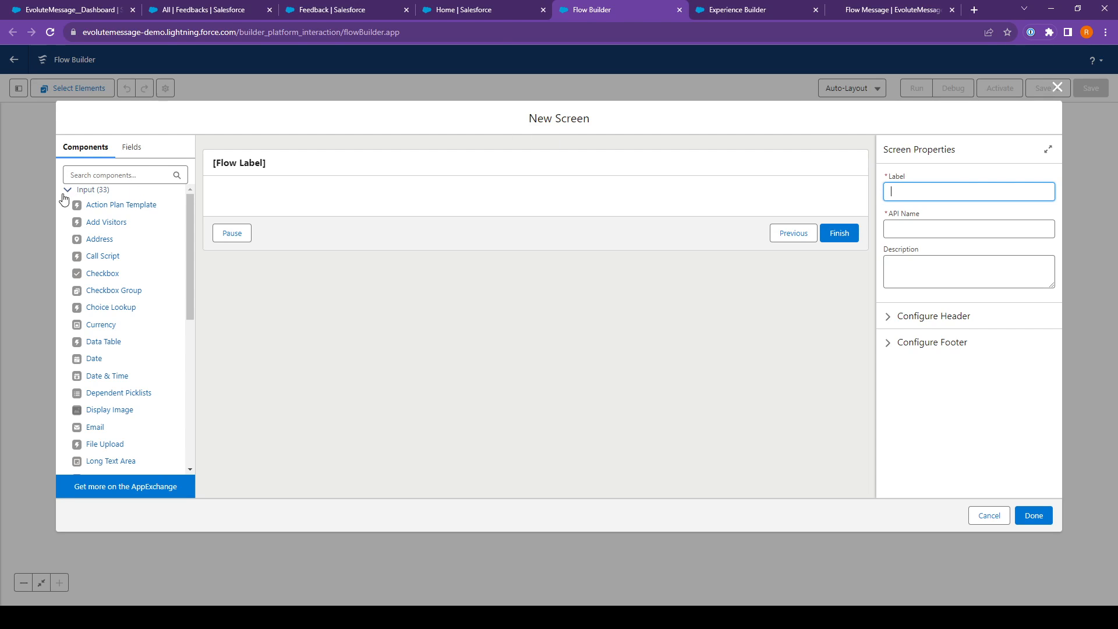
Step: Find the text components, add a Long Text Area to the new screen, and remove the mistakenly added Text component
left_click(102, 176)
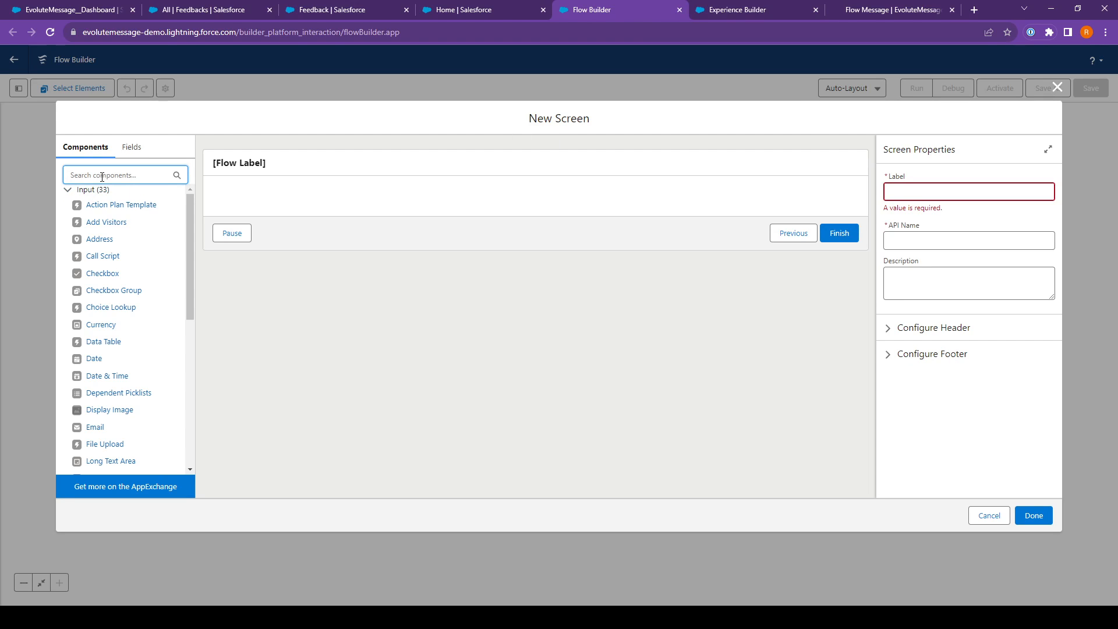
type("t")
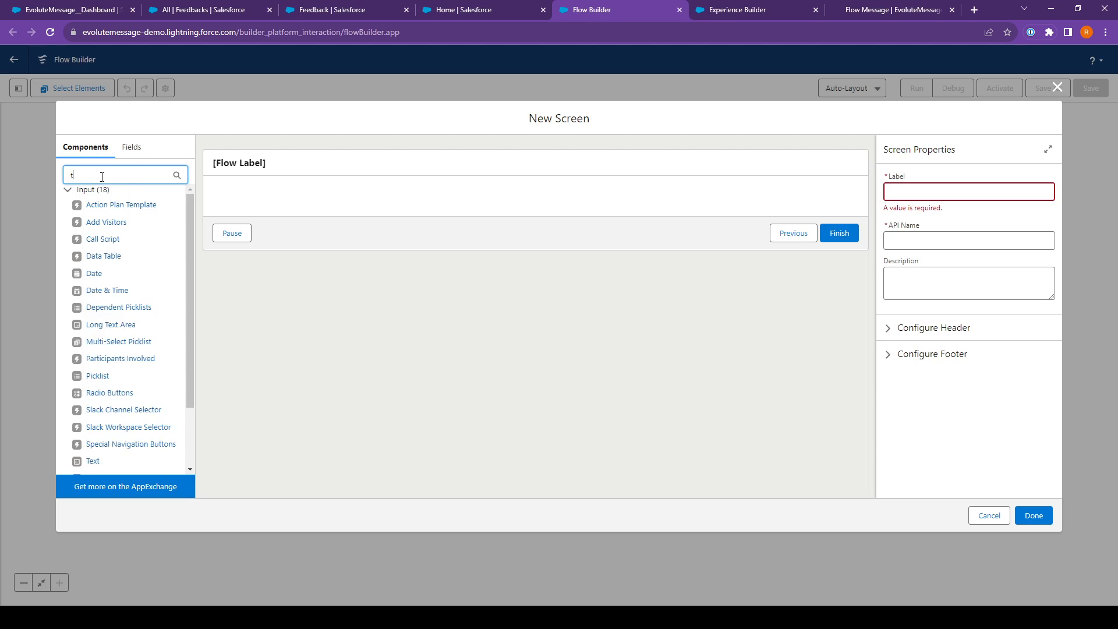
type("xte")
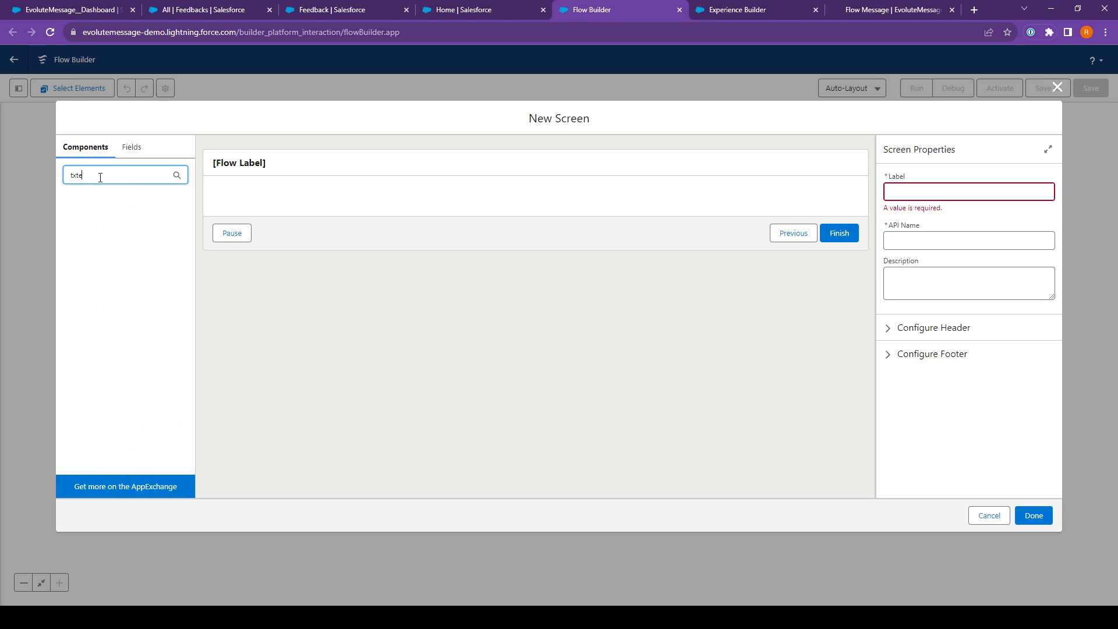
key("BackSpace")
key("BackSpace")
key("BackSpace")
type("ex")
left_click(93, 222)
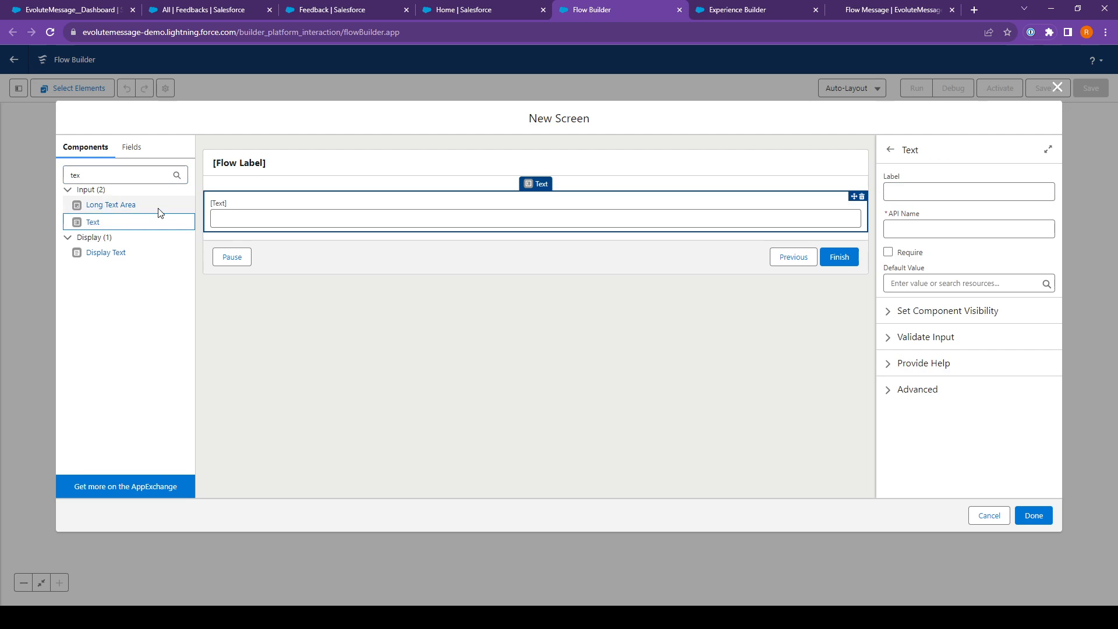
left_click(119, 207)
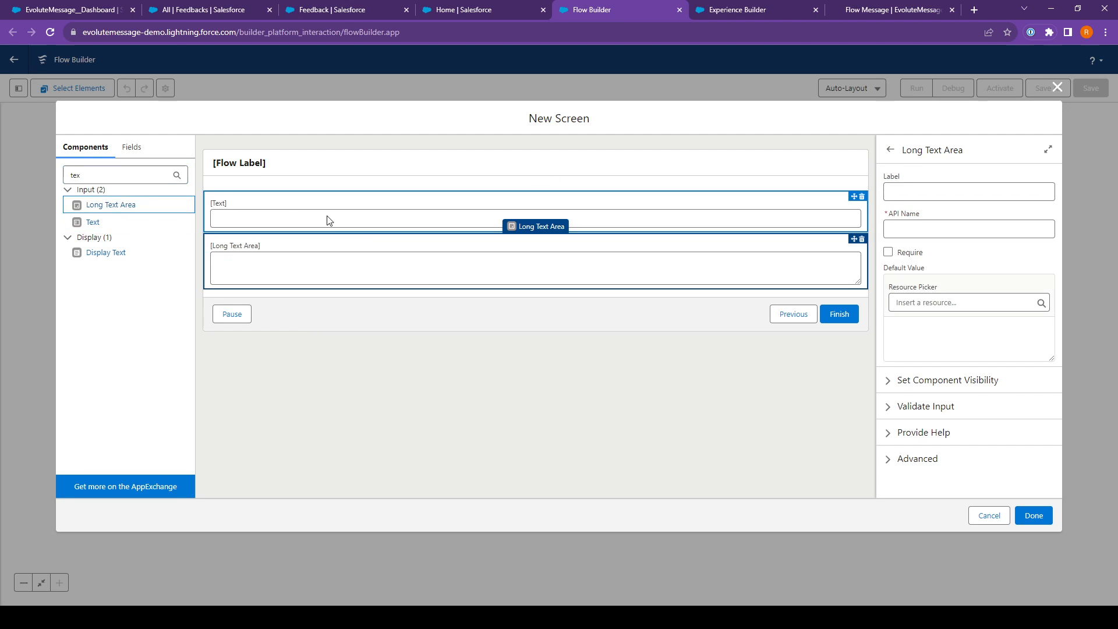
left_click(863, 197)
left_click(655, 348)
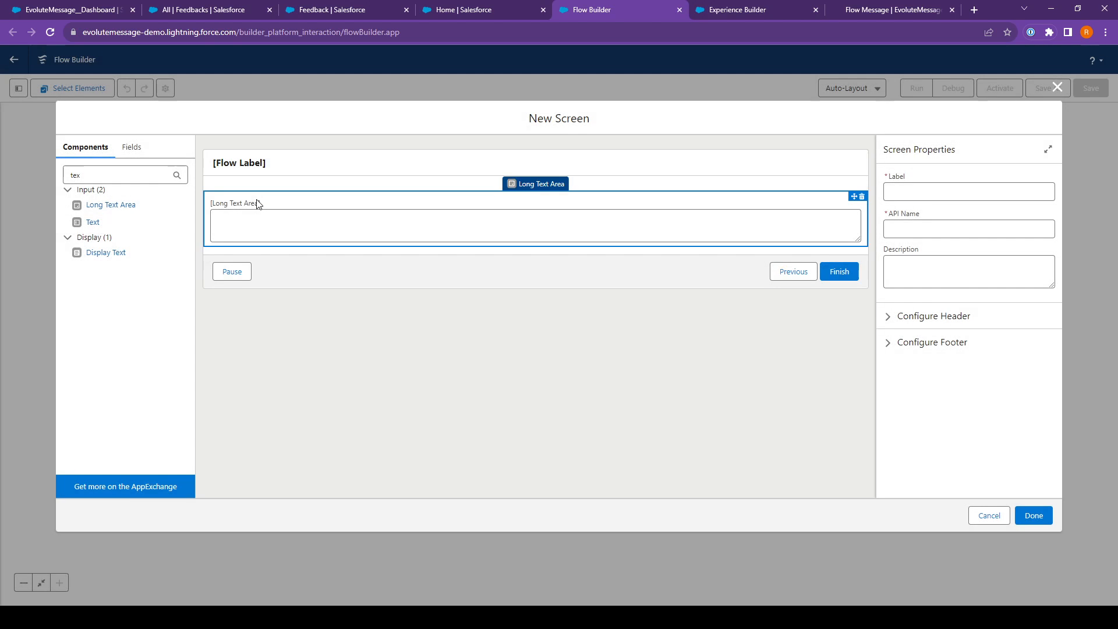
Step: Label the long text area Feedback and set its API name to txtFeedback
left_click(259, 203)
left_click(905, 229)
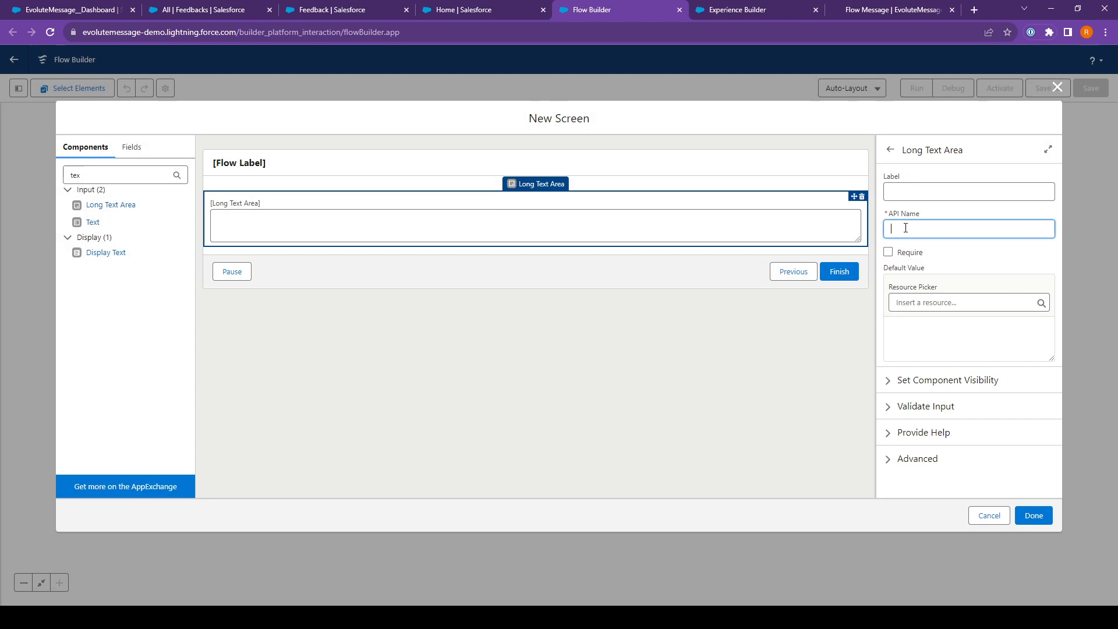
left_click(919, 191)
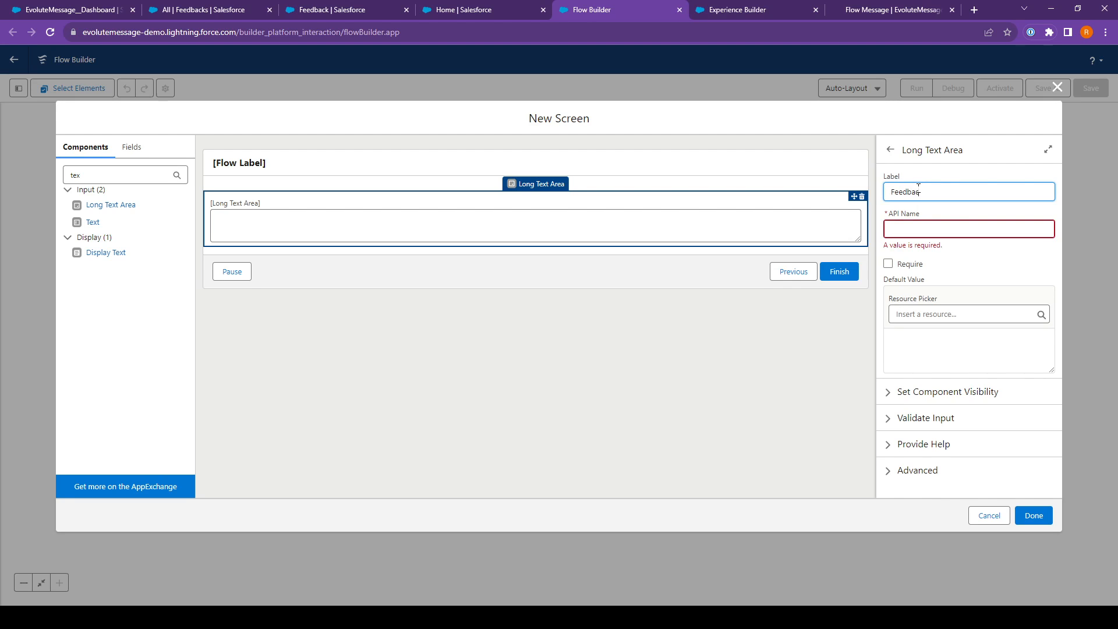
key("Tab")
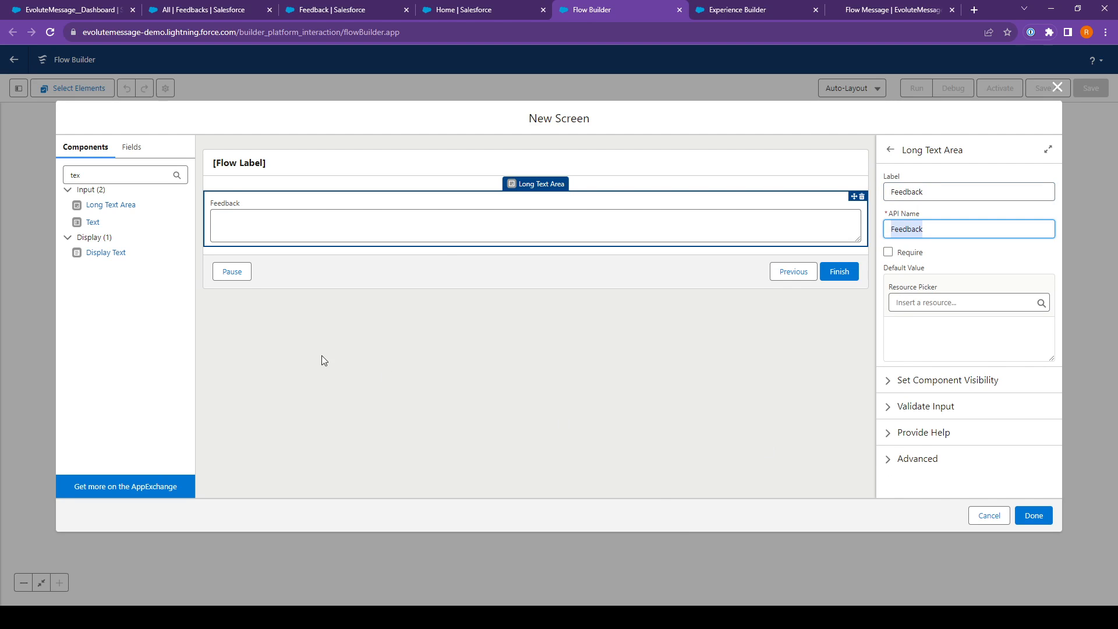
left_click(942, 233)
key("Home")
type("txt")
left_click(498, 231)
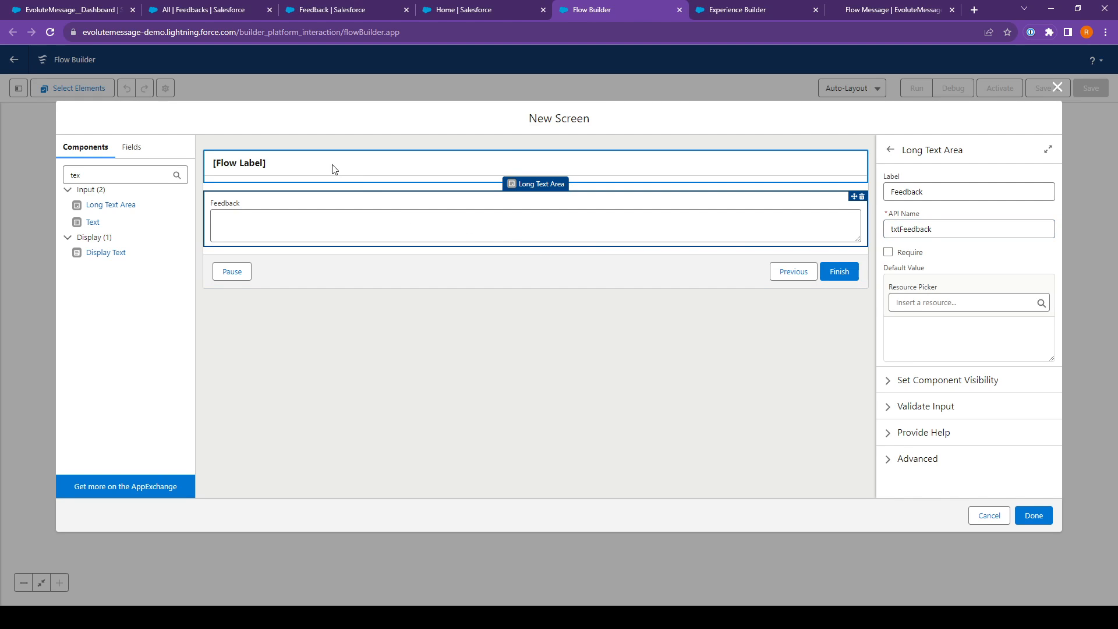
Step: Set the screen's own label and API name to Feedback
left_click(776, 173)
left_click(925, 191)
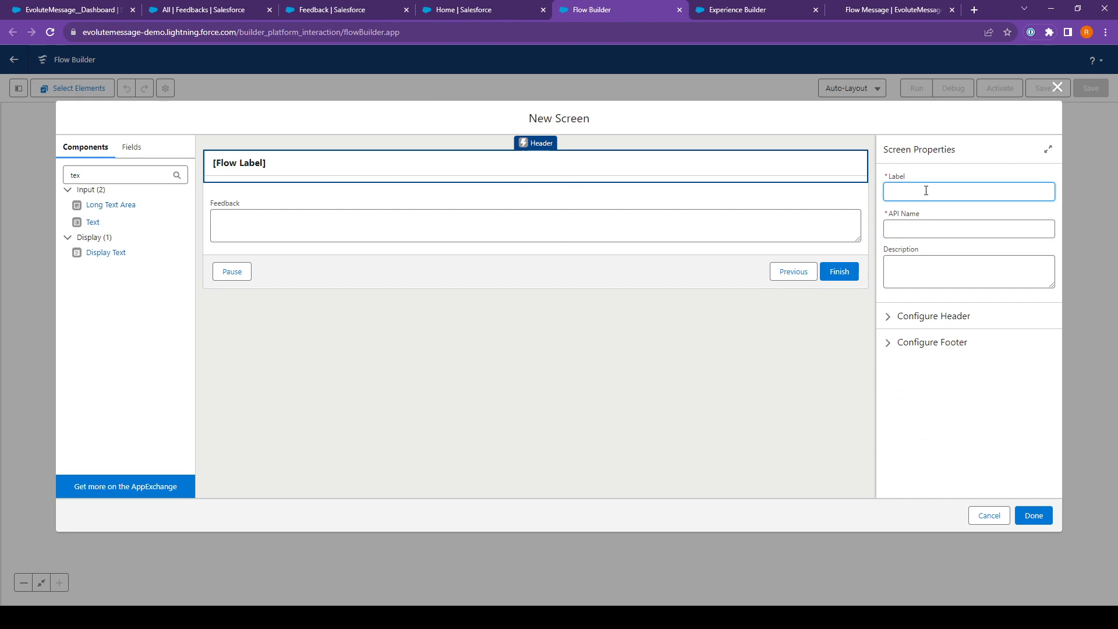
key("Tab")
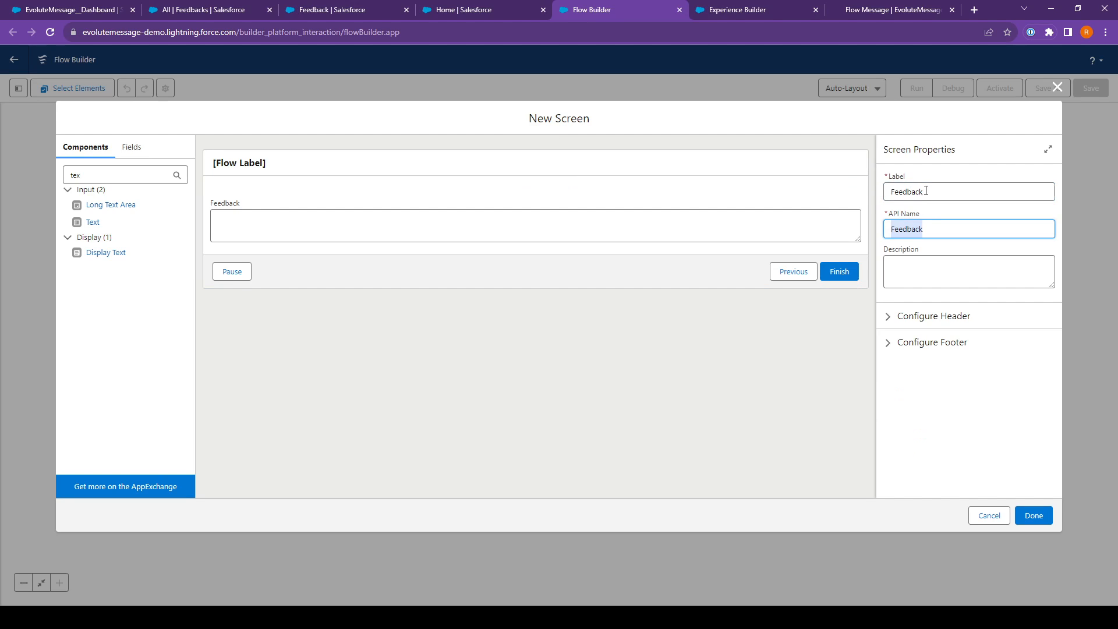
key("Tab")
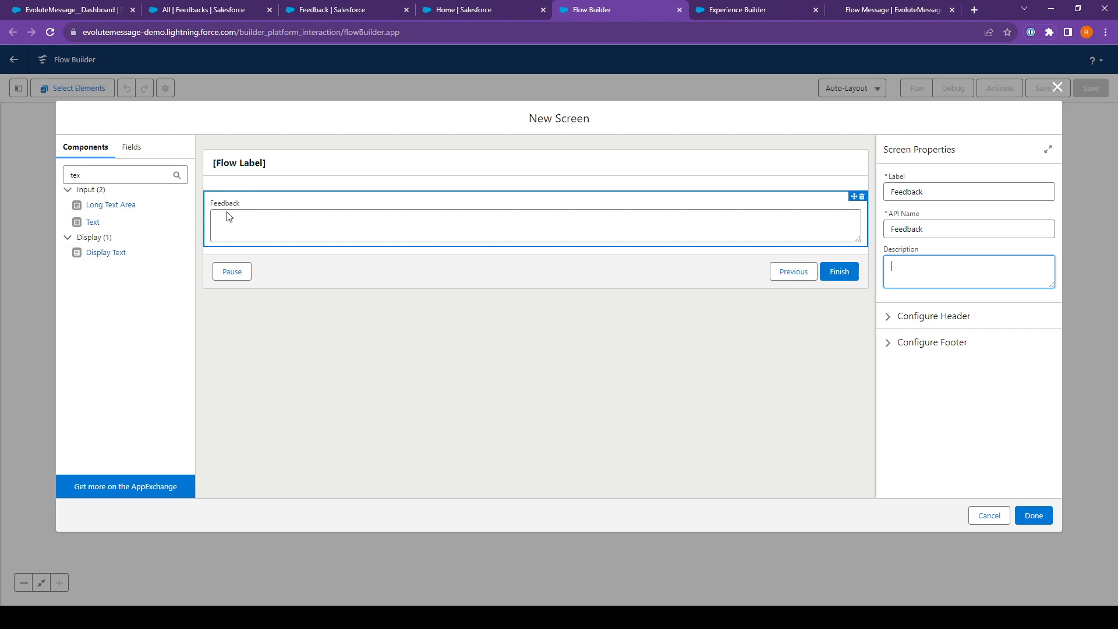
Step: In the screen's footer configuration, give the Next or Finish button the custom label Create
left_click(516, 272)
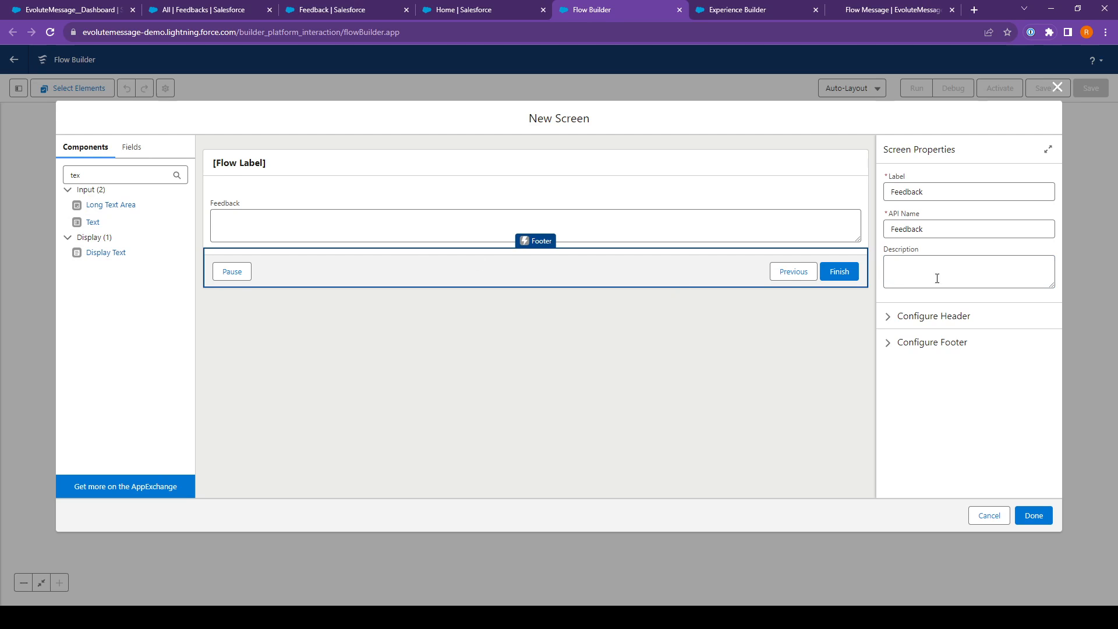
left_click(910, 345)
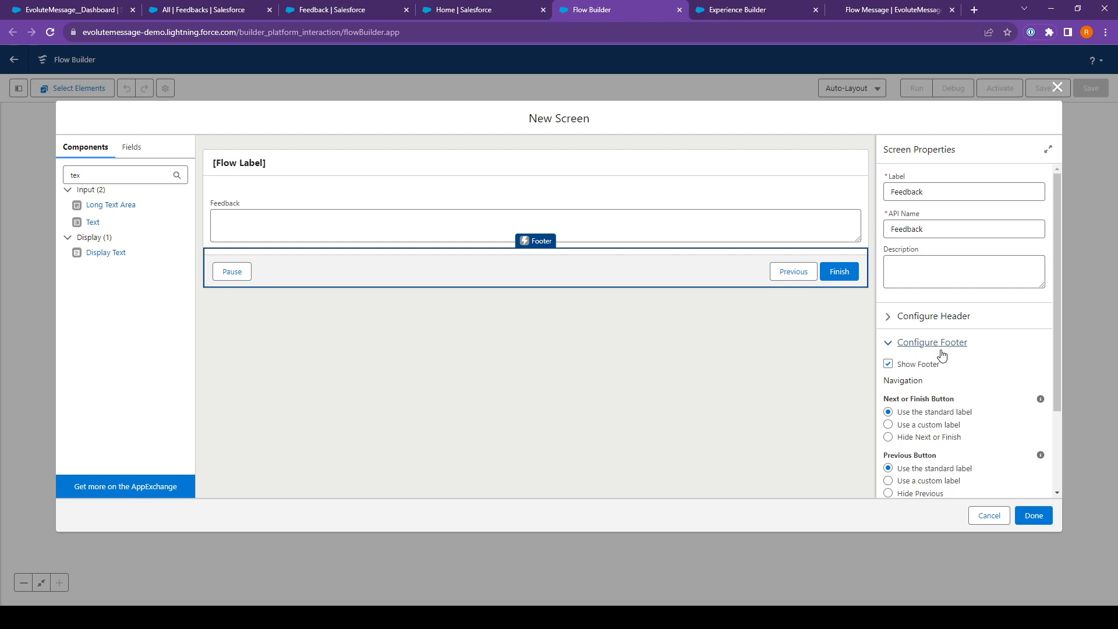
scroll(943, 372, "down", 1)
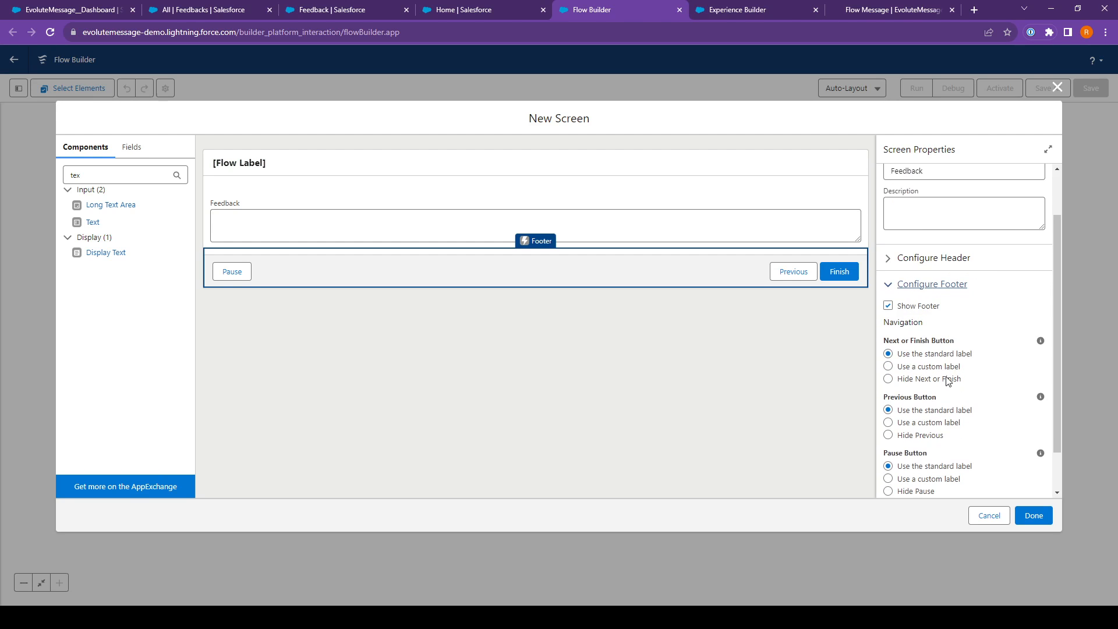
left_click(913, 369)
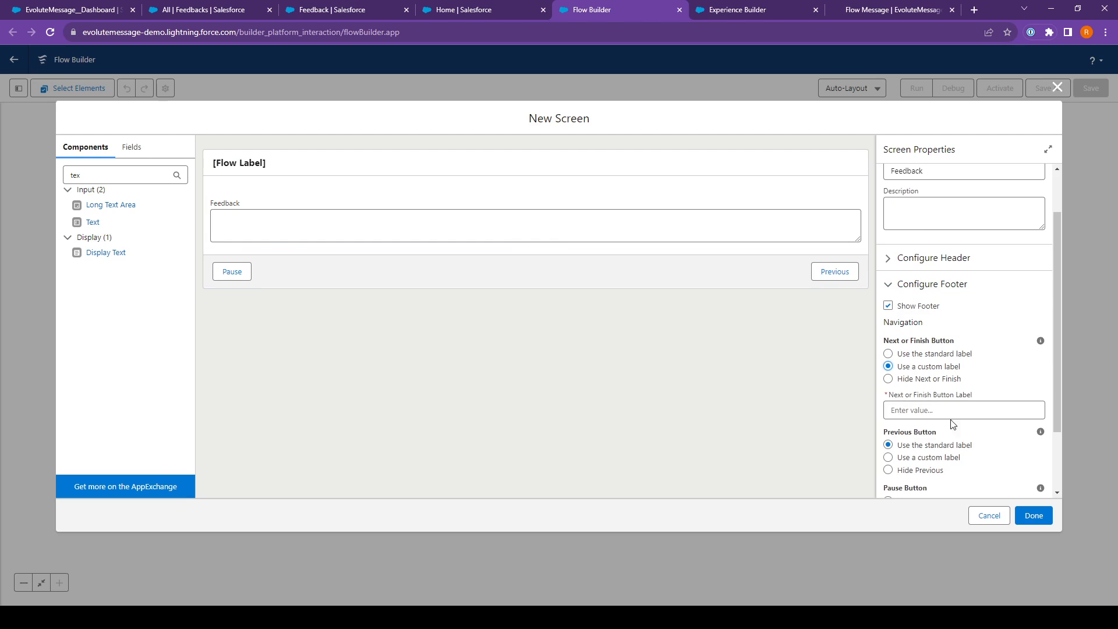
left_click(943, 409)
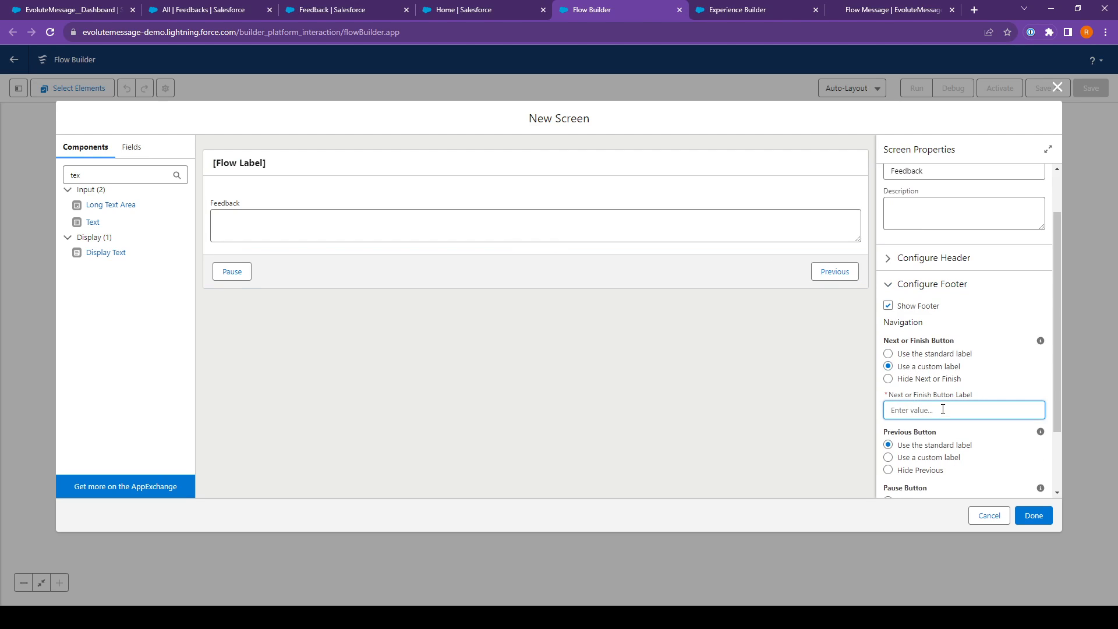
type("Create")
key("Tab")
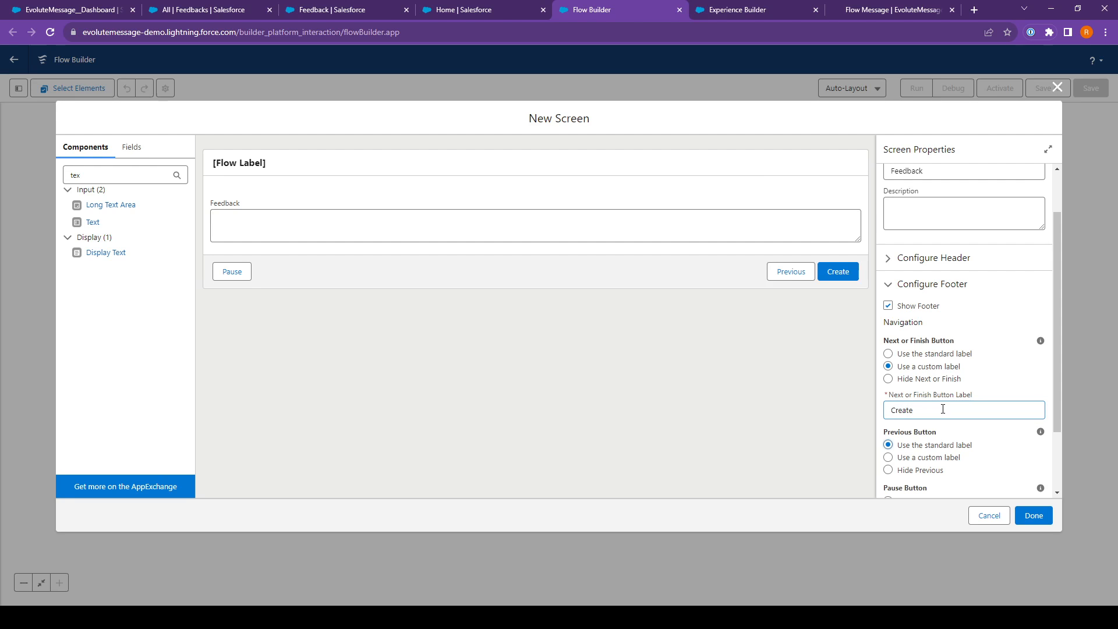
Step: Hide the footer's Previous and Pause buttons and finish the Feedback screen
left_click(912, 470)
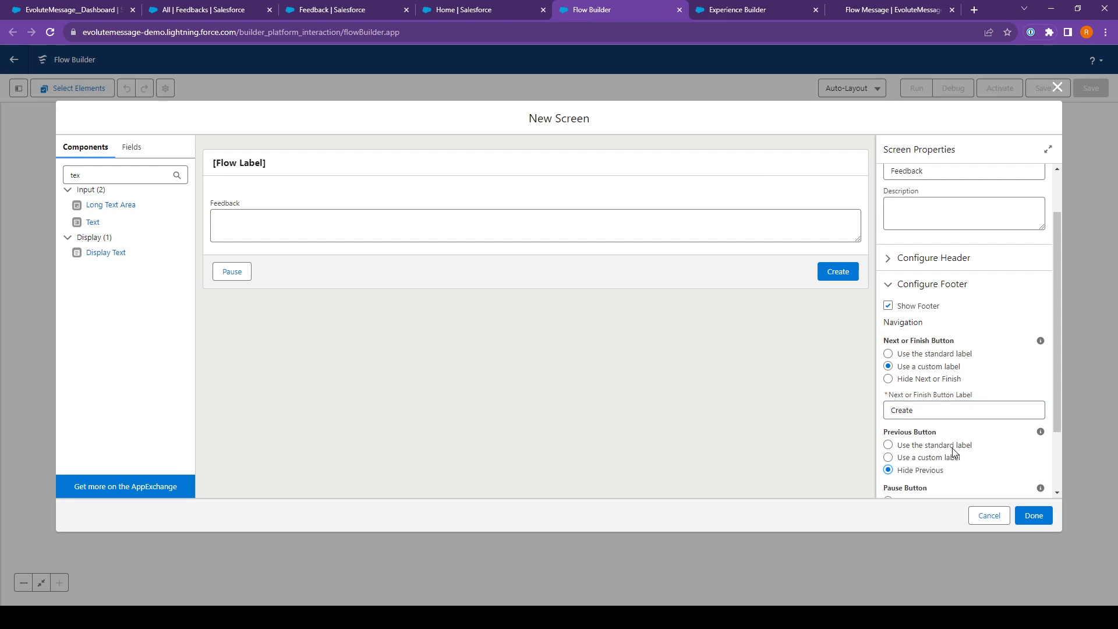
scroll(919, 454, "down", 2)
left_click(919, 441)
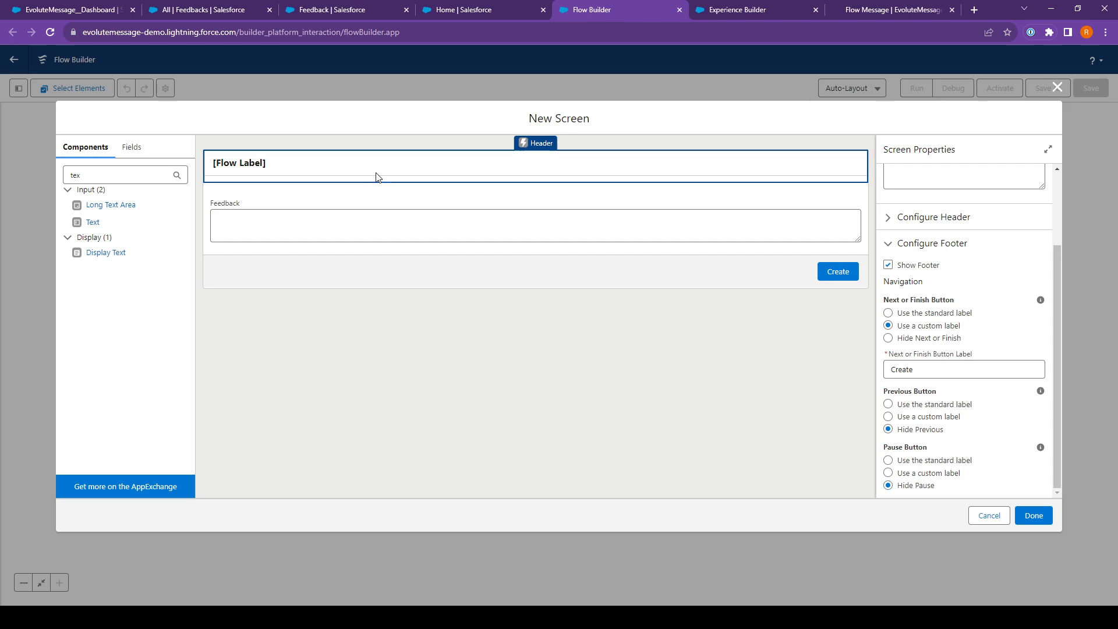
scroll(915, 180, "up", 3)
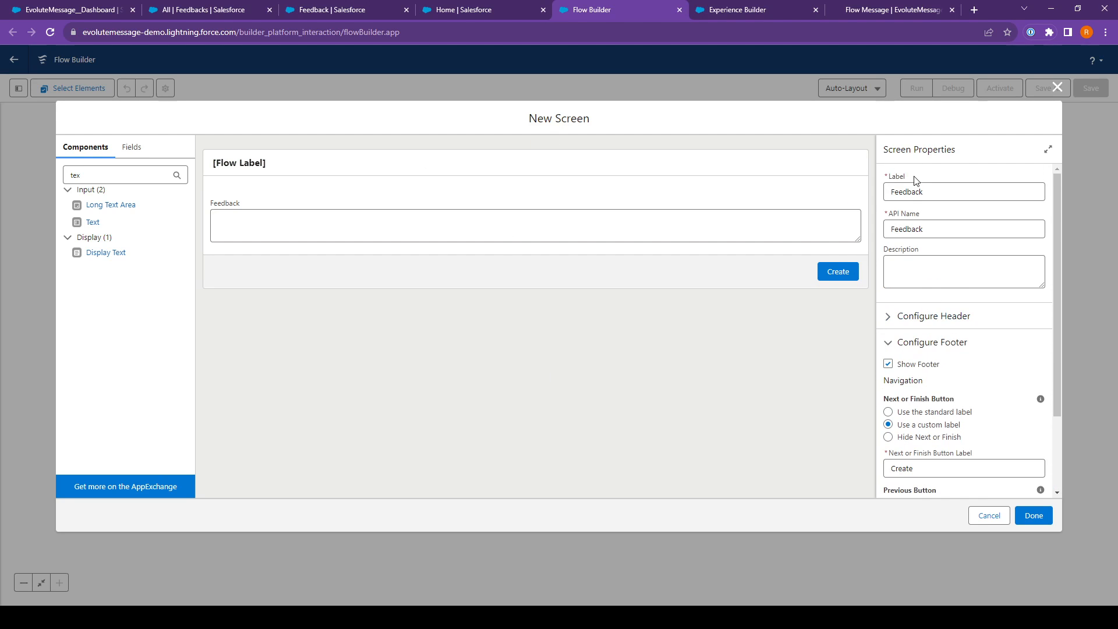
left_click(1041, 521)
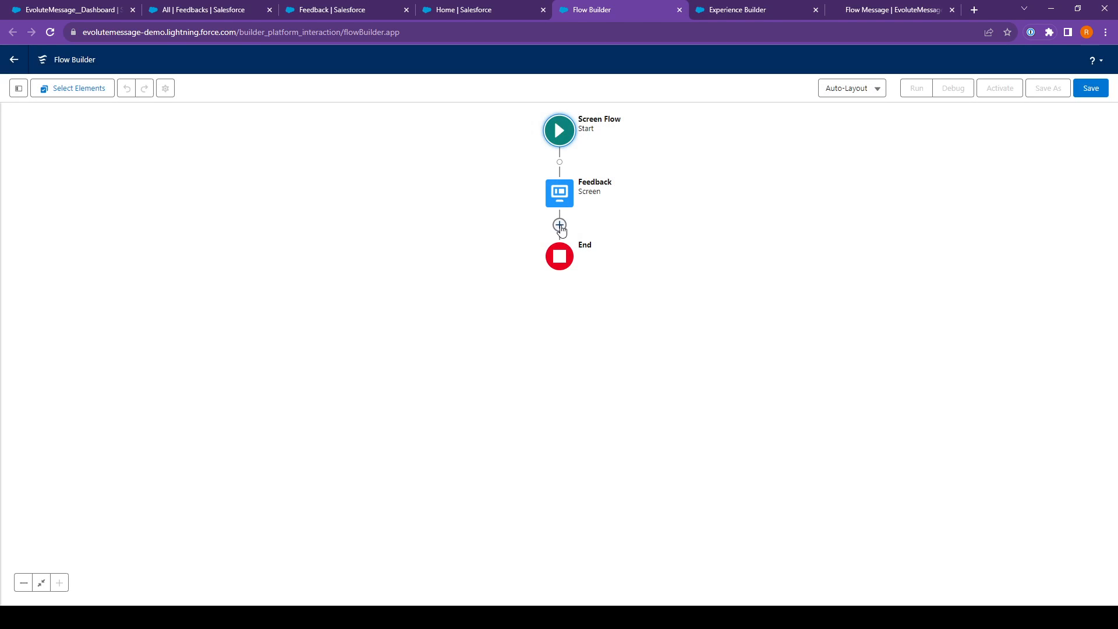
Step: Add a Create Records element after the Feedback screen, labelled Create Feedback Record with API name Create_Feedback_Record
left_click(559, 225)
scroll(539, 337, "down", 3)
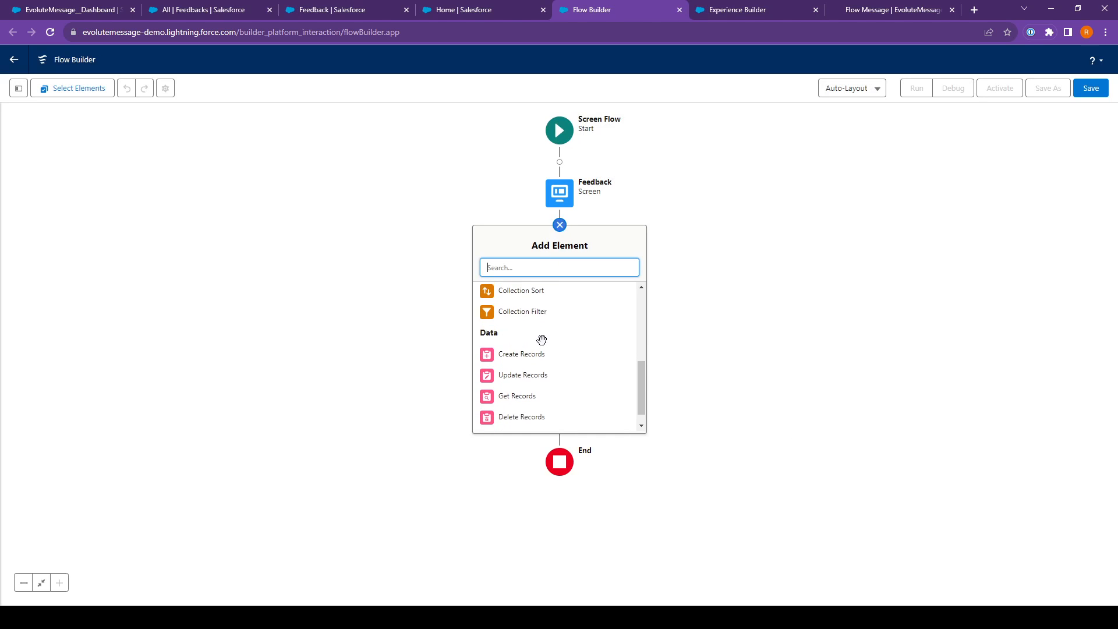
left_click(524, 336)
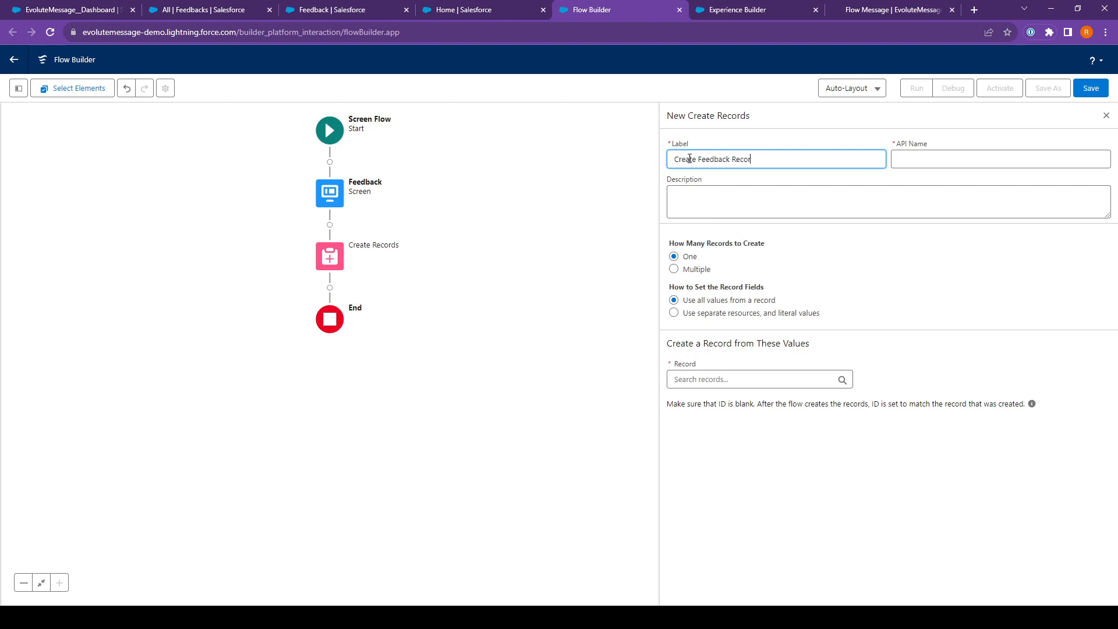
key("Tab")
key("Tab")
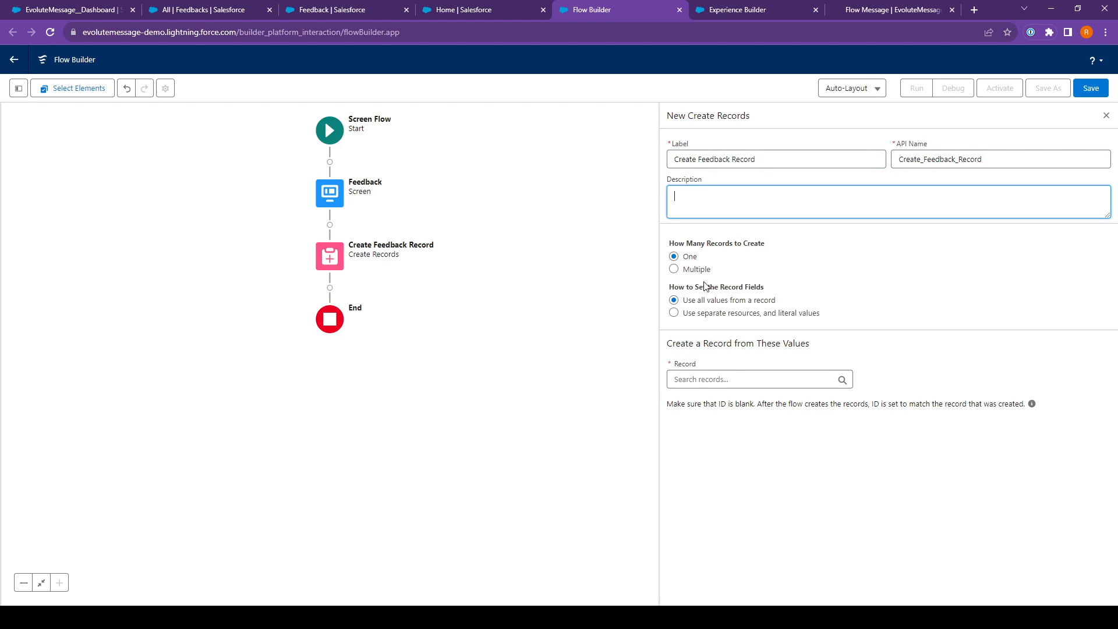
Step: Set the record fields to use separate resources and literal values, and choose Feedback (Feedback__c) as the object
left_click(703, 313)
left_click(696, 379)
type("Feed")
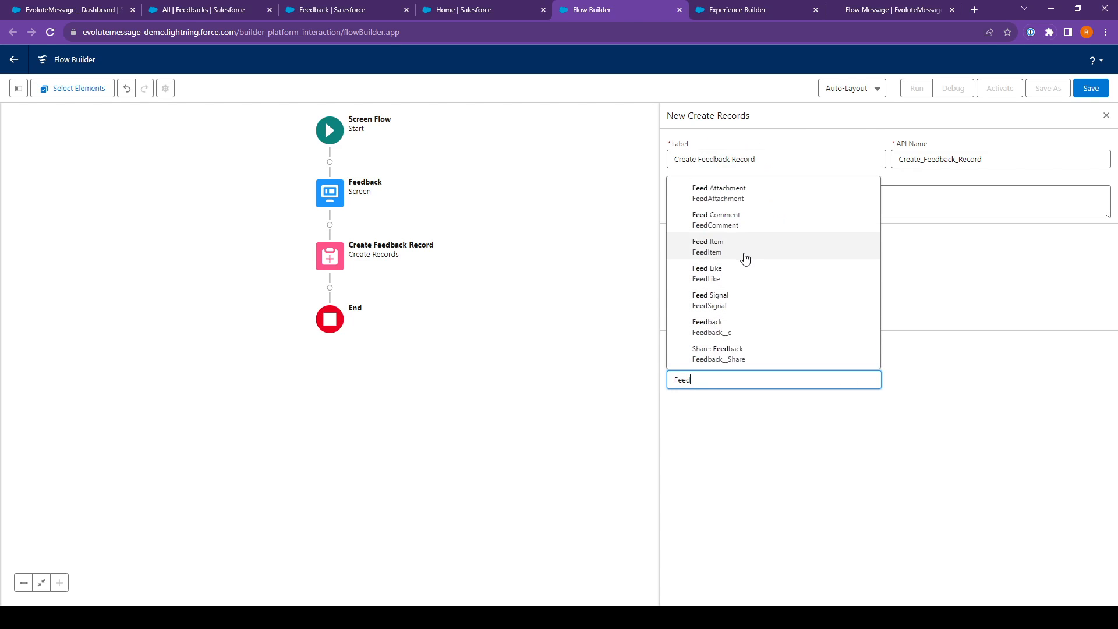
left_click(742, 328)
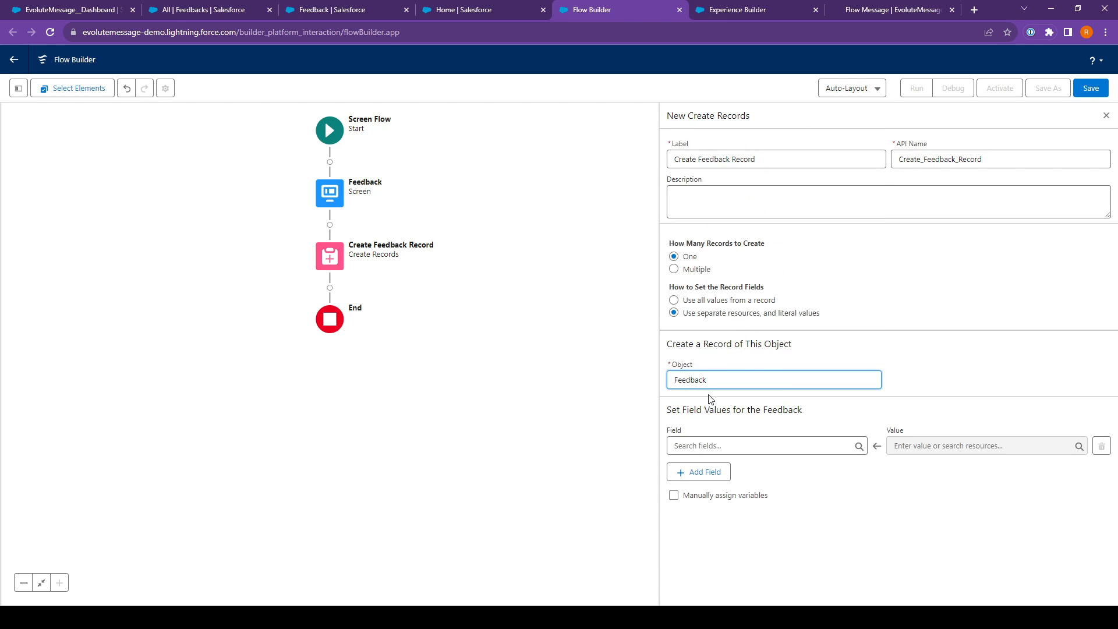
Step: Assign the txtFeedback screen component as the value of the General_Feedback_Text__c field
left_click(704, 445)
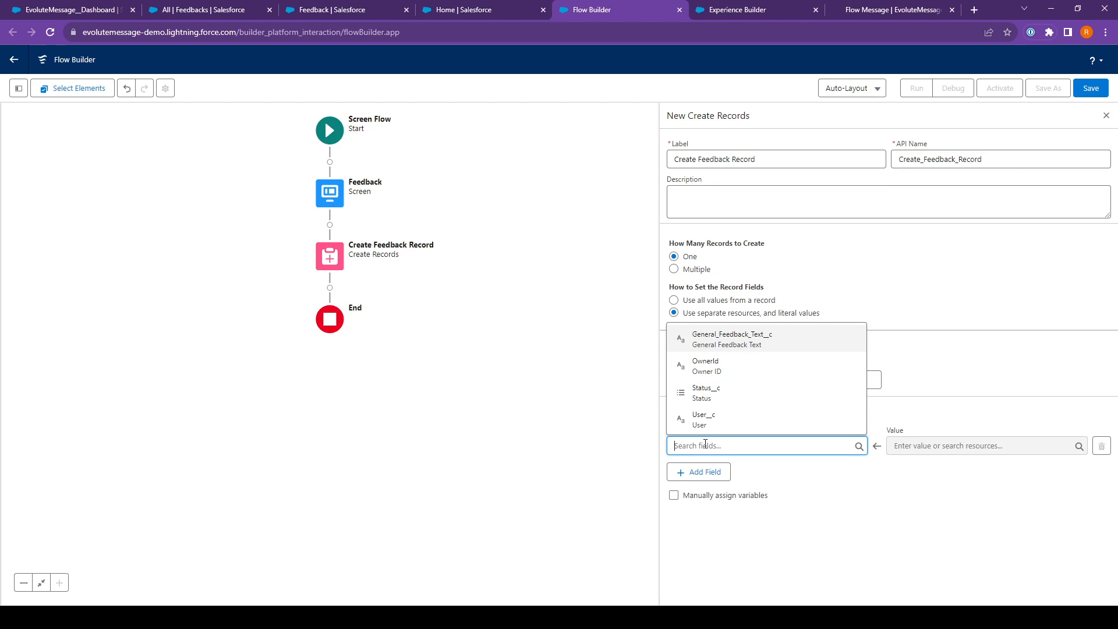
left_click(736, 353)
left_click(952, 448)
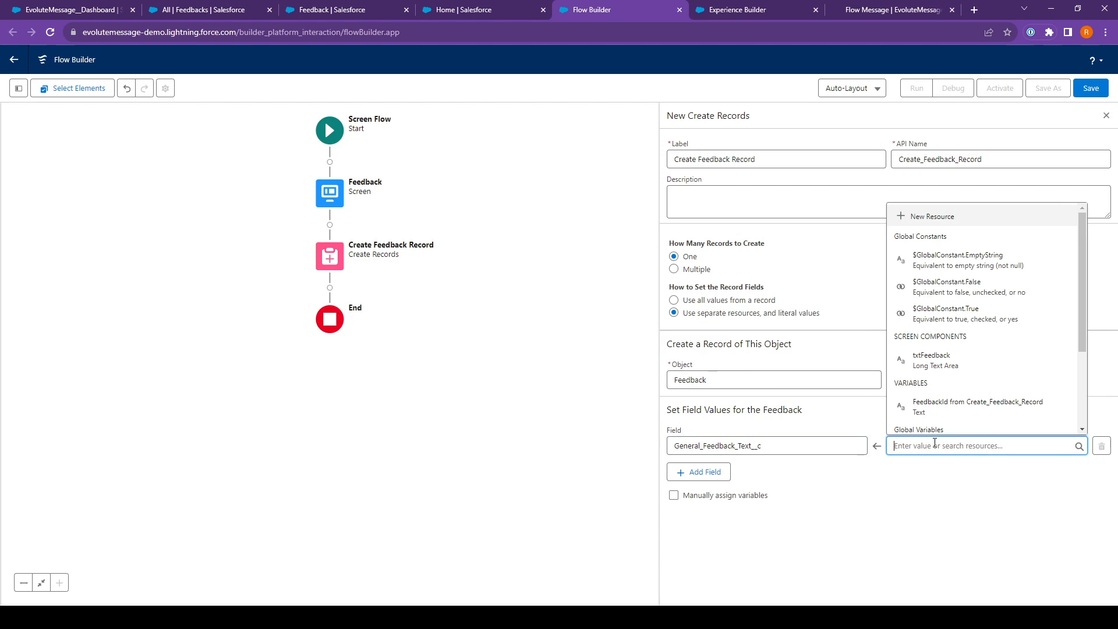
type("txt")
left_click(936, 428)
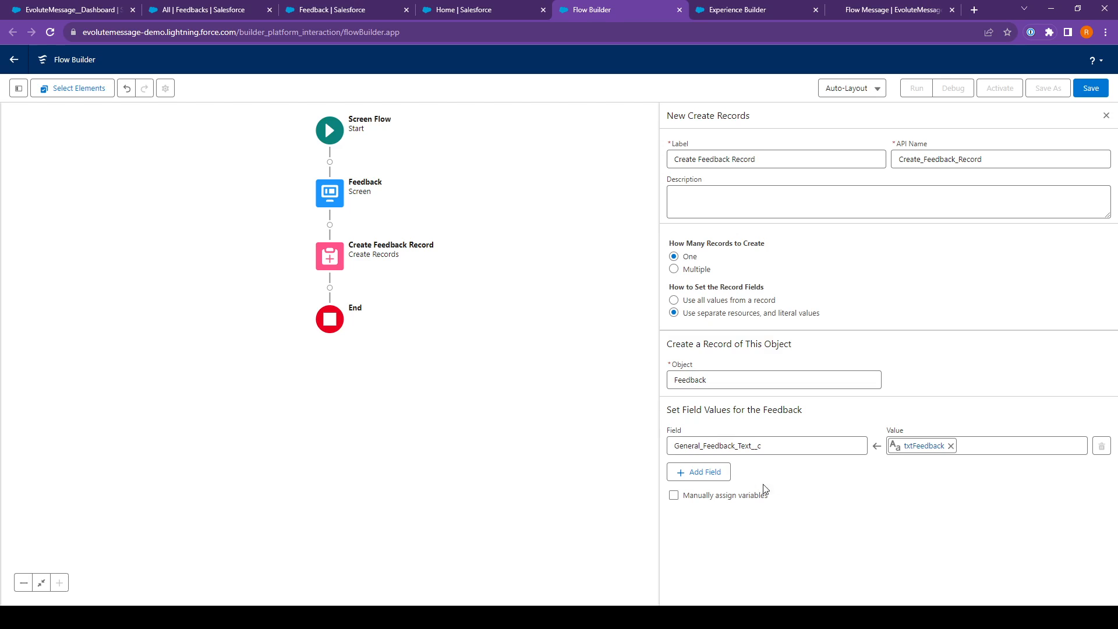
Step: Add a screen after the Create Feedback Record element, labelled Thank You with API name Thank_You
left_click(329, 287)
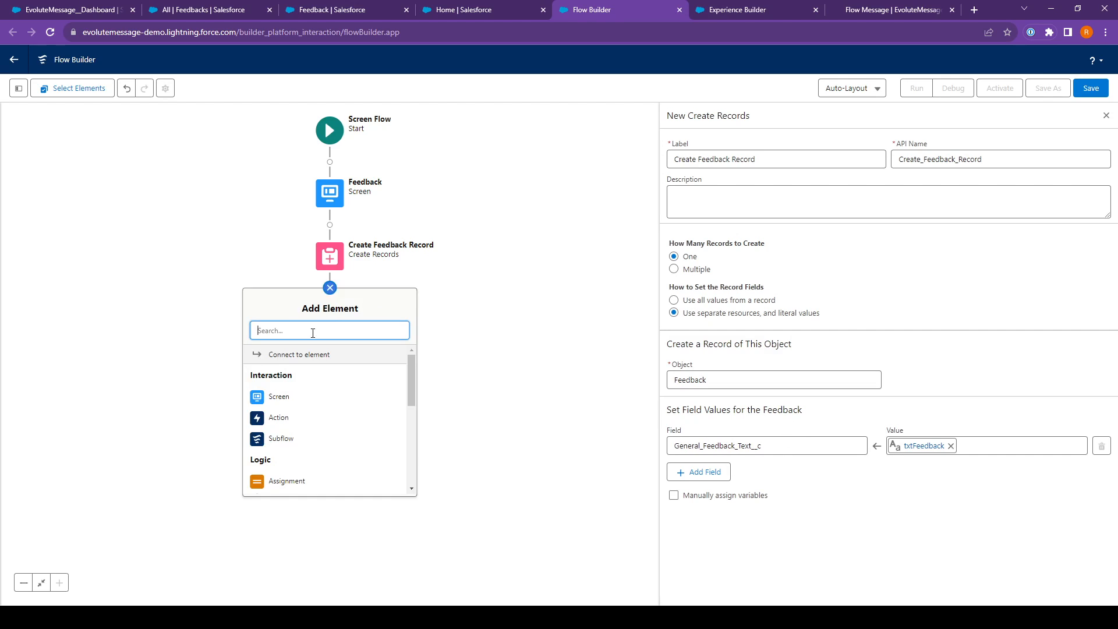
left_click(285, 398)
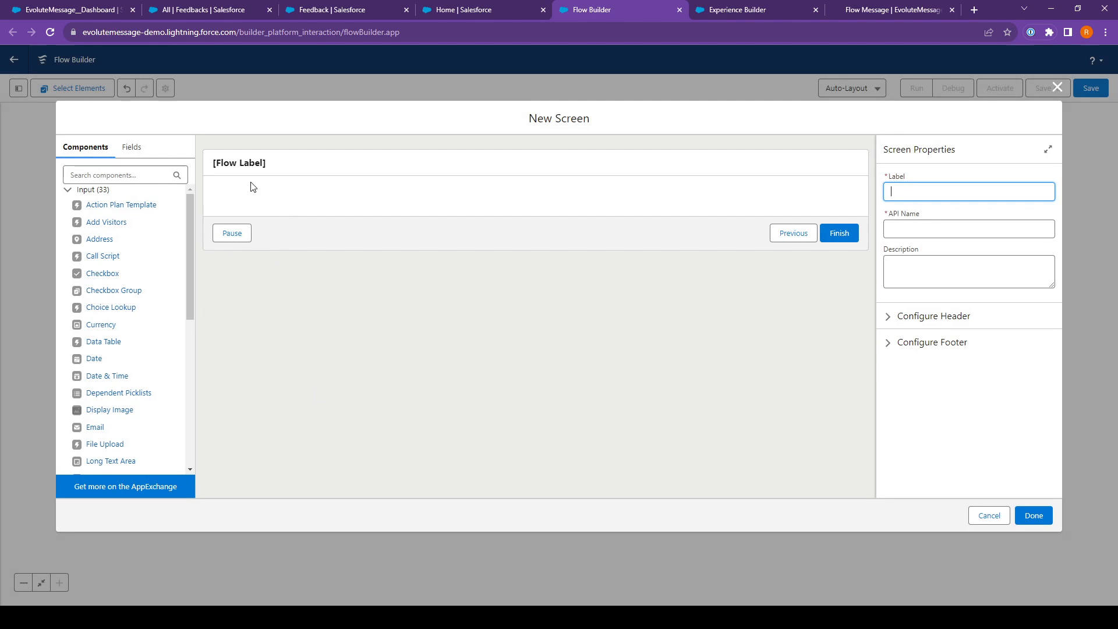
left_click(327, 168)
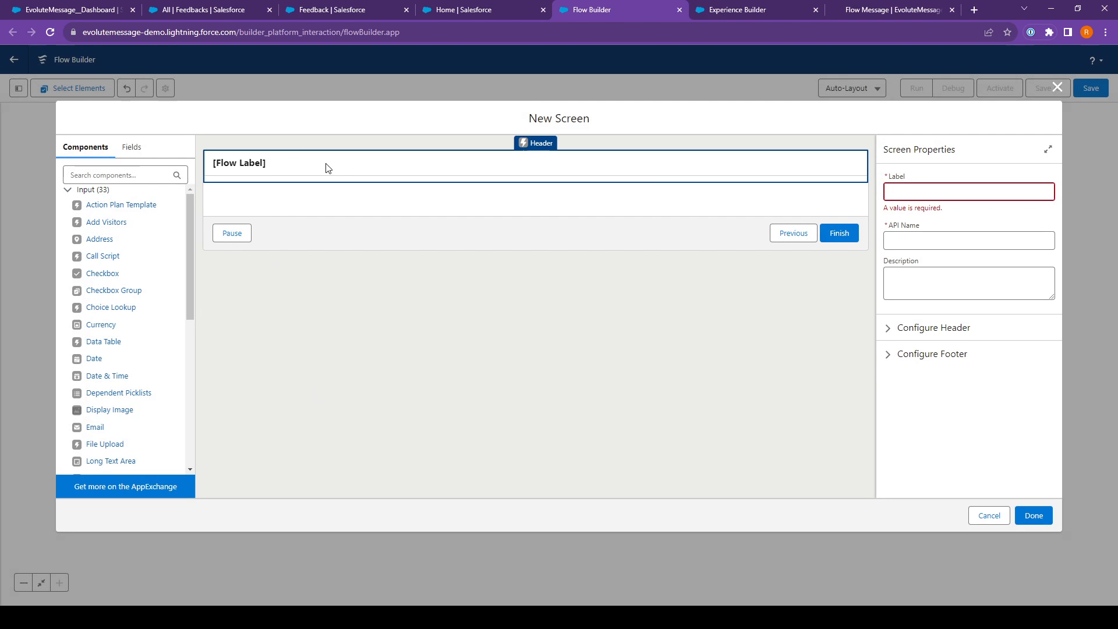
left_click(949, 199)
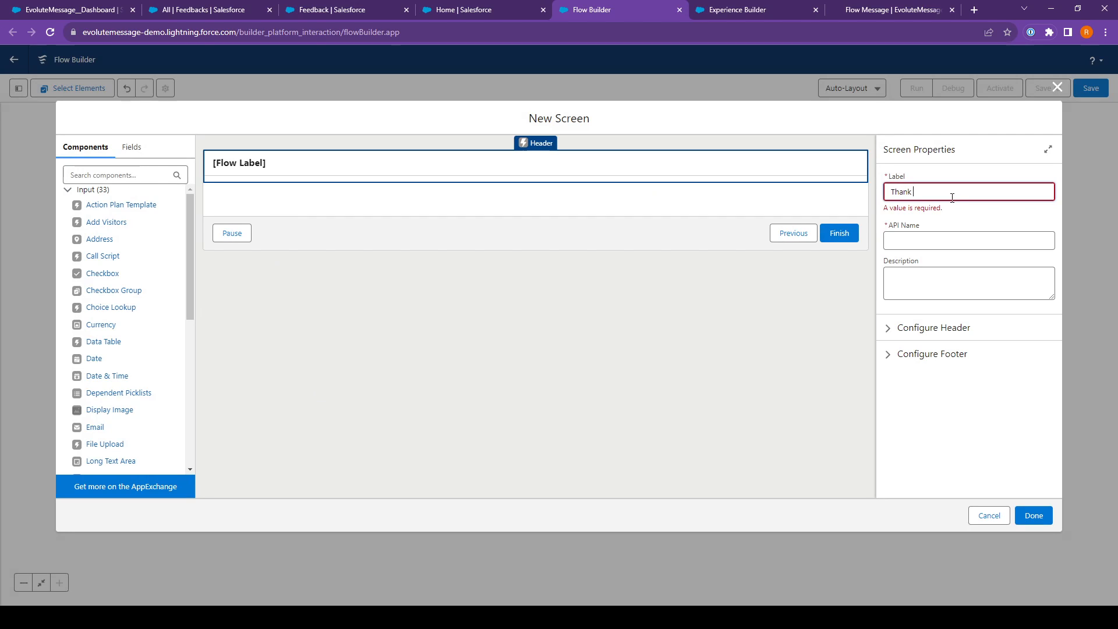
key("Tab")
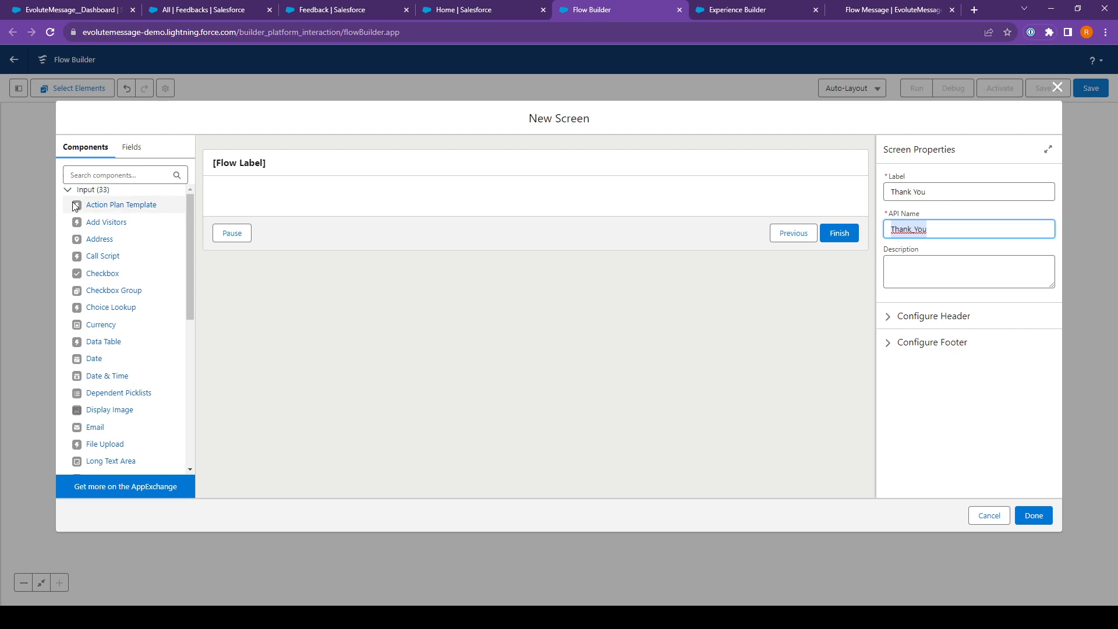
Step: Add a Display Text component with API name lblThankyou to the screen, reading "Thank you for your feedback!"
left_click(99, 190)
left_click_drag(106, 223, 254, 200)
left_click(906, 192)
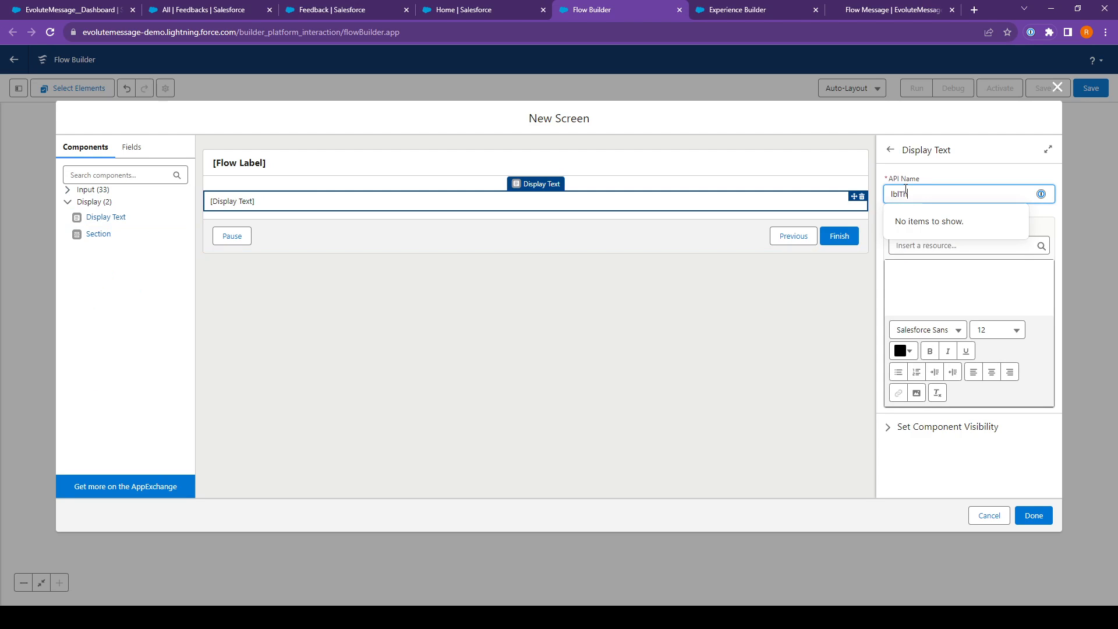
type("lblThankyou")
key("Tab")
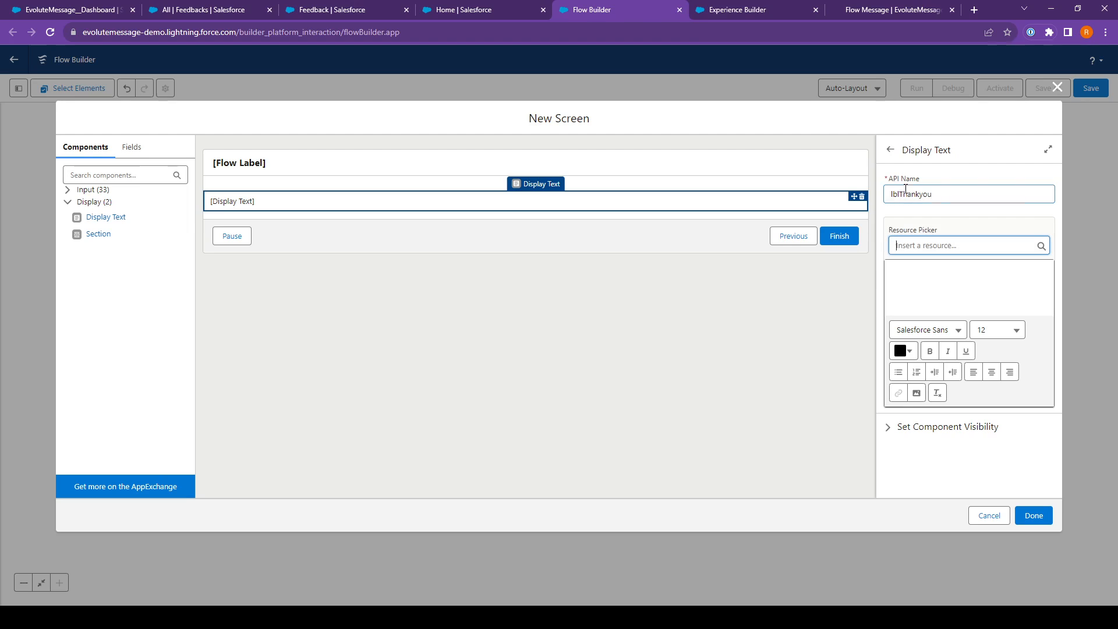
left_click(918, 263)
type("Thank yo")
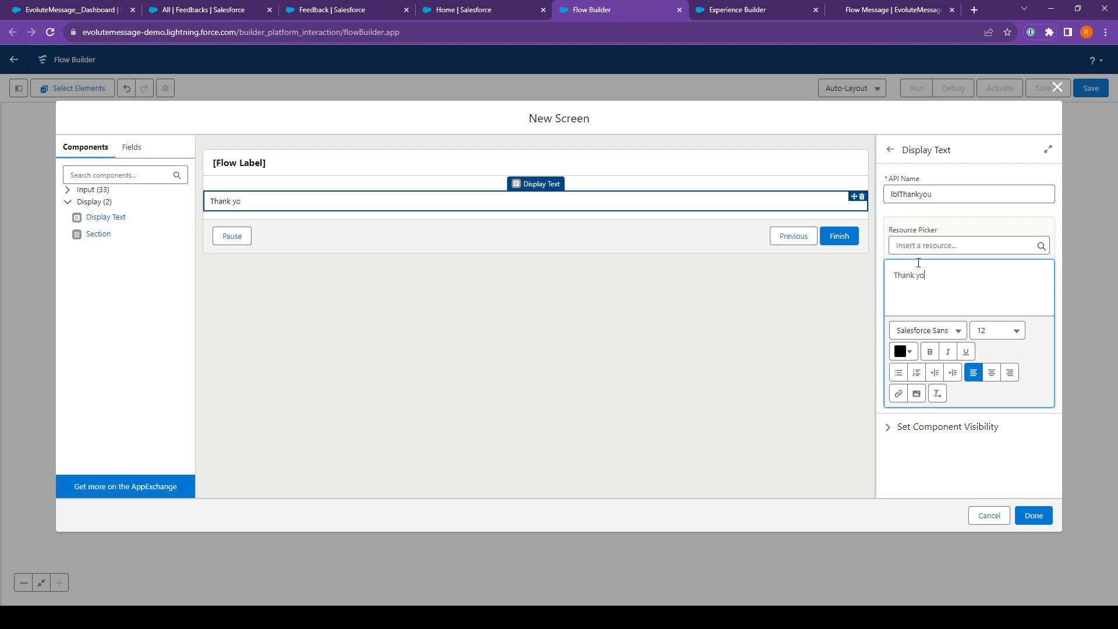
type("u for your feedback!")
Step: Format the whole thank-you text as centred, size 20 and bold
key("ctrl+a")
left_click(991, 373)
left_click(997, 332)
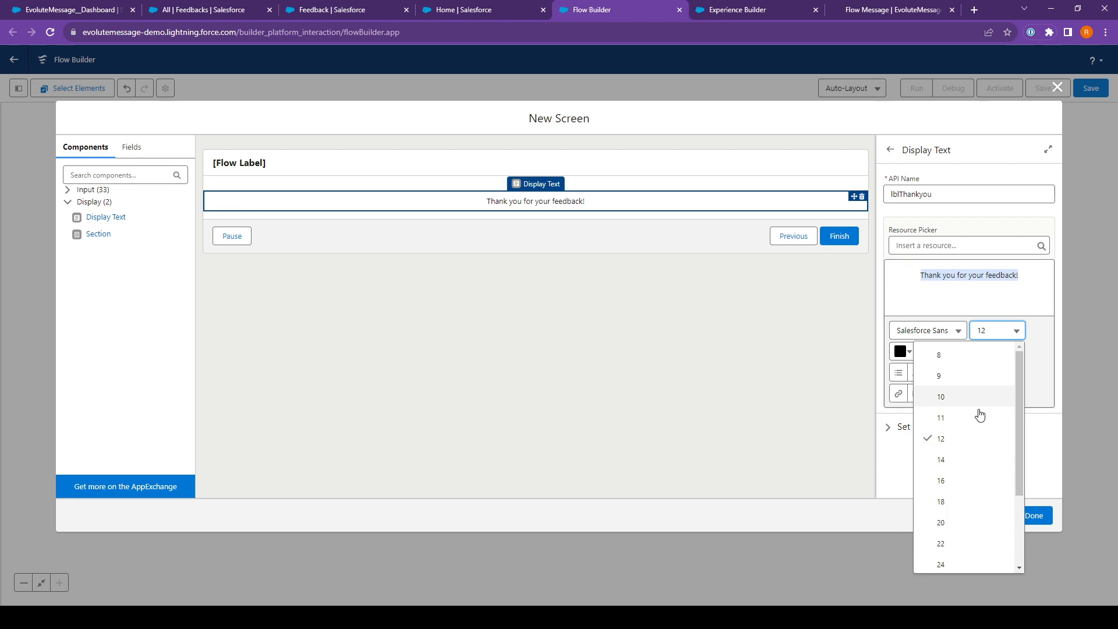
left_click(951, 522)
key("ctrl+b")
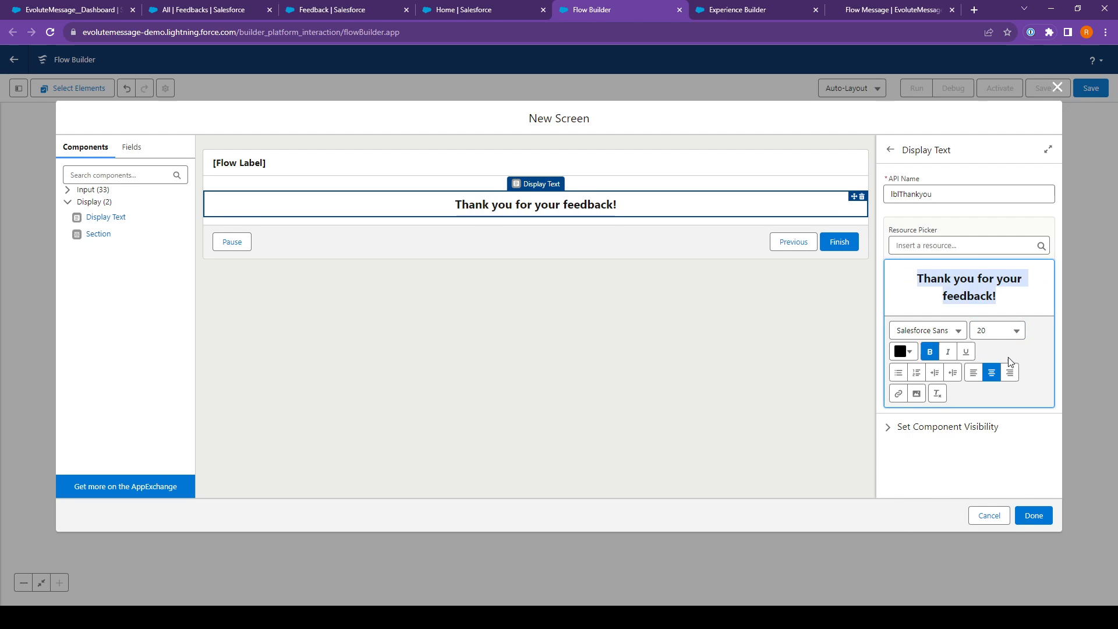
left_click(968, 480)
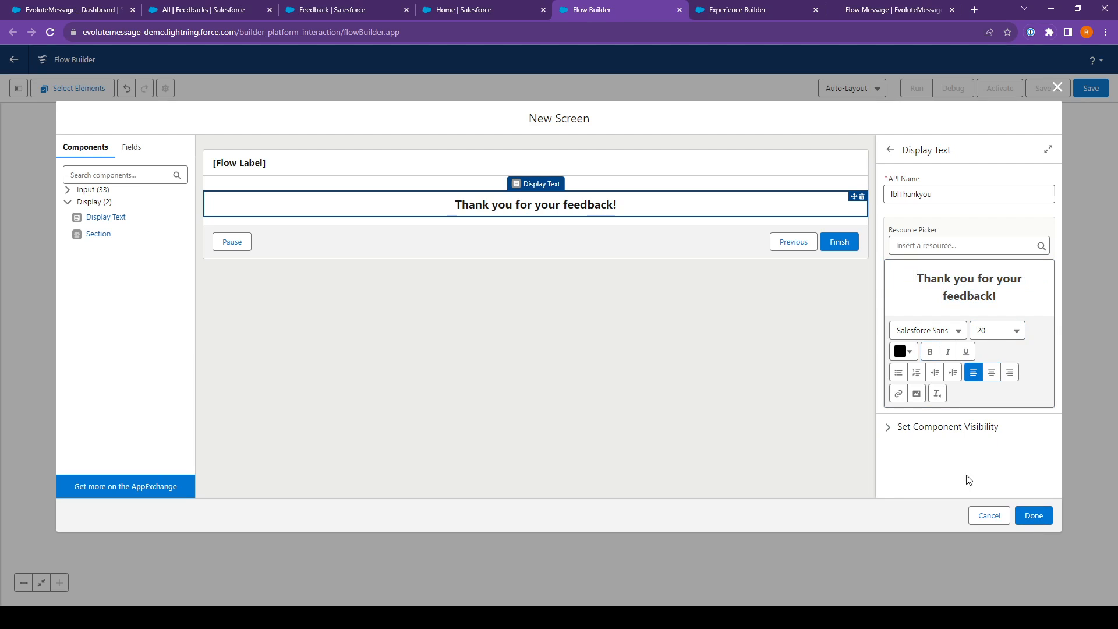
Step: In the Thank You screen's footer configuration, give the Next or Finish button the custom label Close
left_click(728, 241)
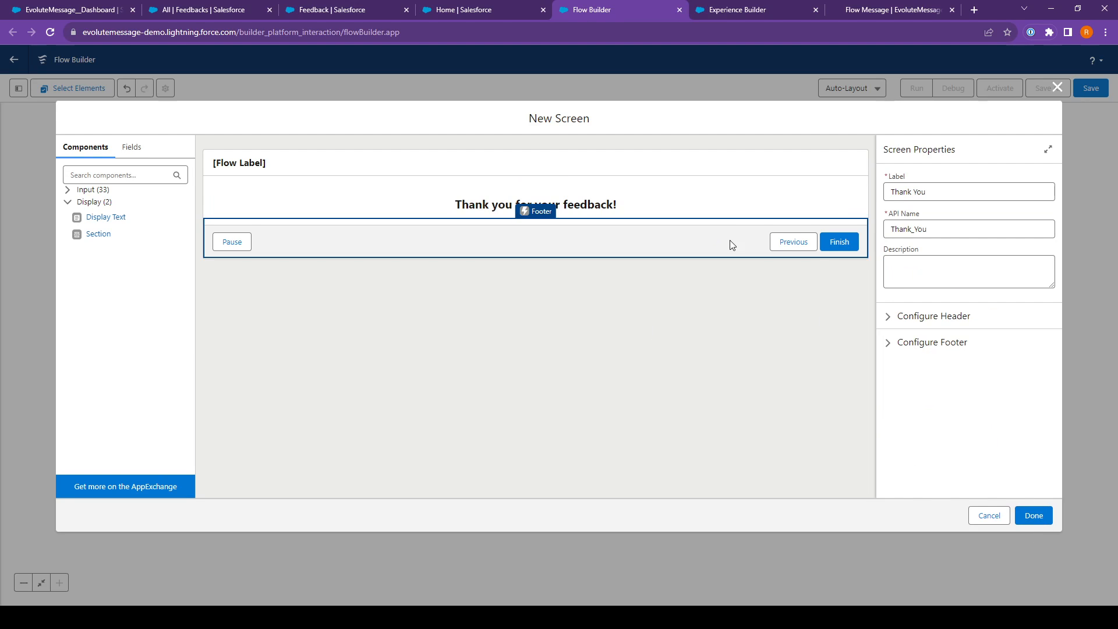
left_click(930, 343)
scroll(941, 338, "down", 1)
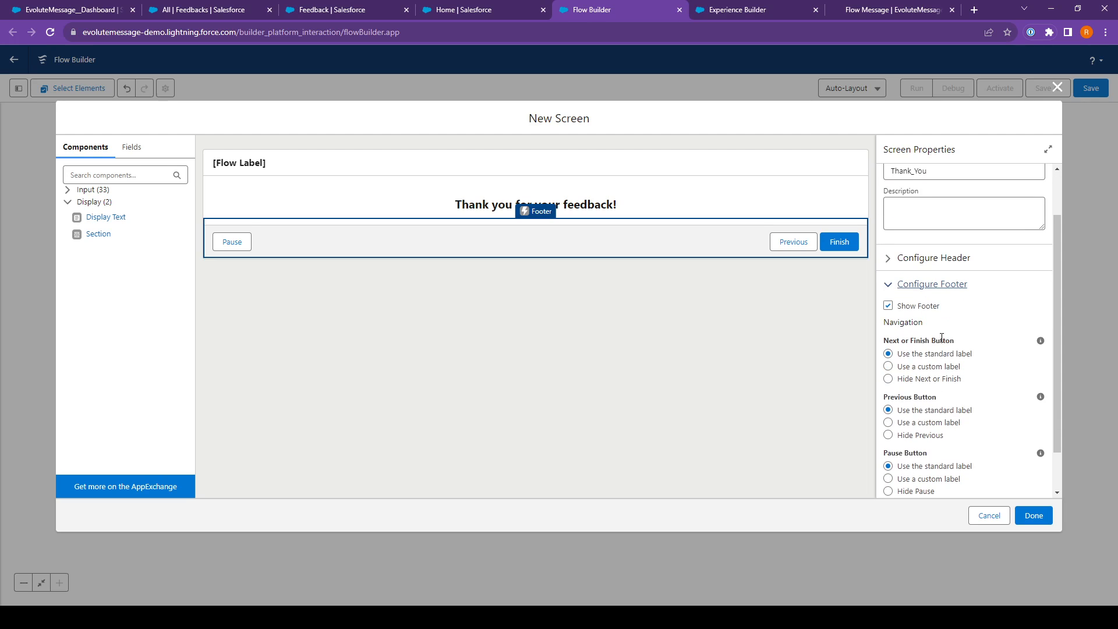
left_click(920, 368)
left_click(916, 409)
type("c")
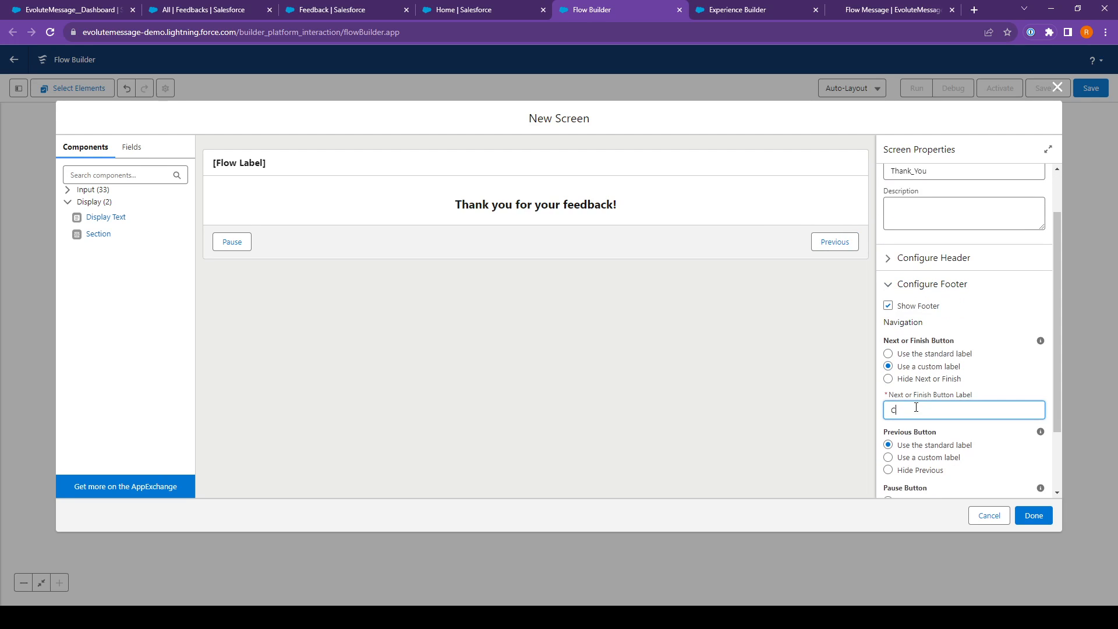
type("lose")
key("Tab")
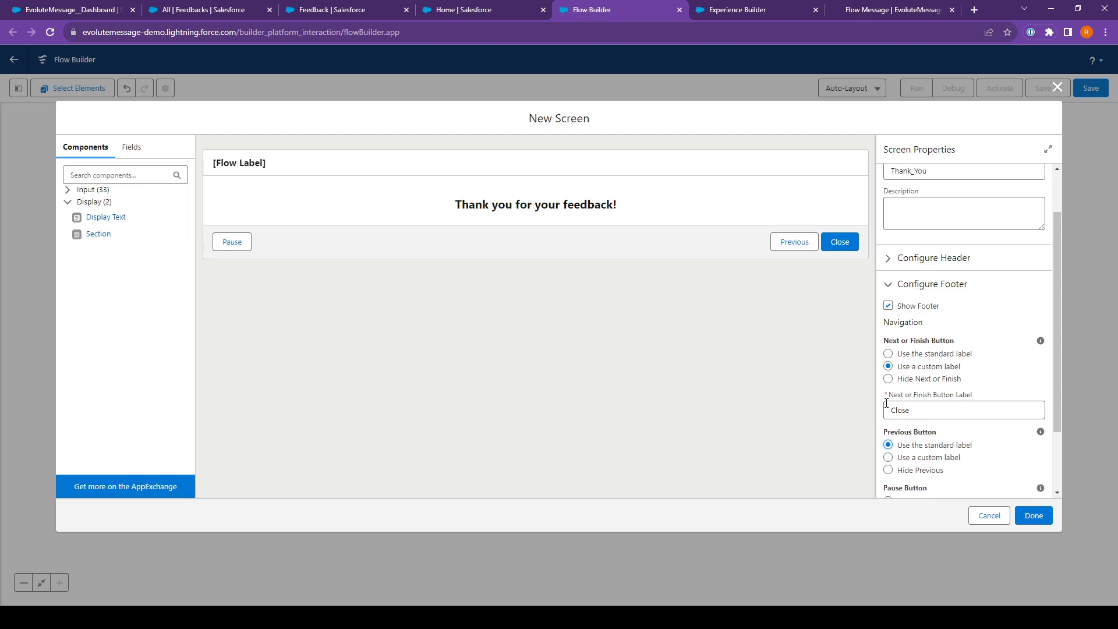
Step: Hide the Previous and Pause buttons in the Thank You screen's footer
left_click(908, 470)
scroll(931, 460, "down", 2)
left_click(920, 448)
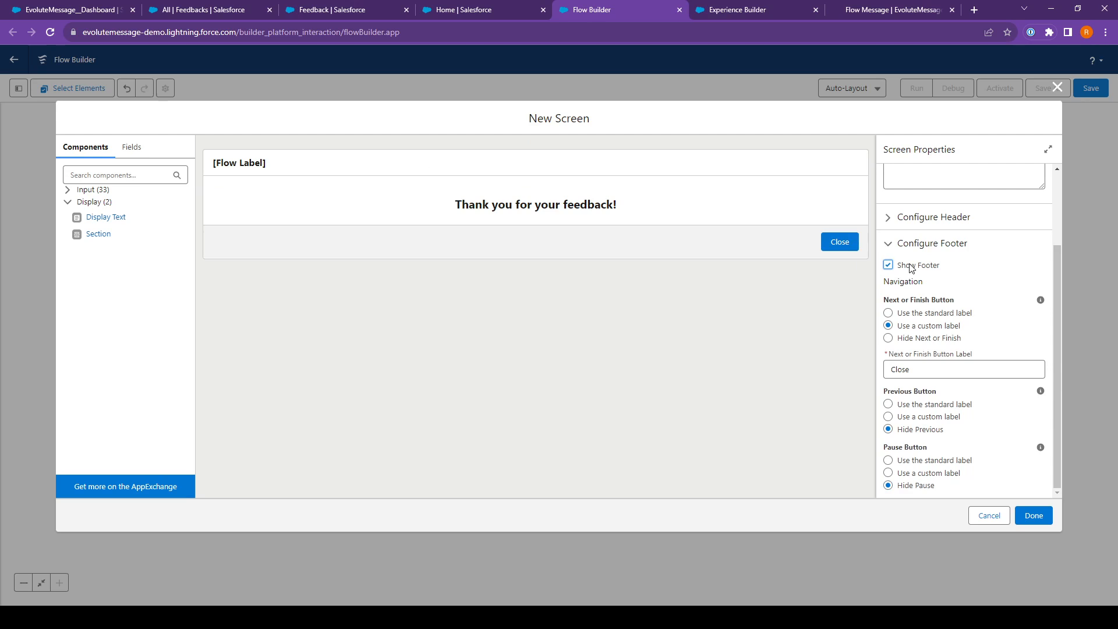
Step: Turn off the Thank You screen's header and finish the screen
scroll(911, 268, "up", 2)
left_click(917, 317)
left_click(912, 336)
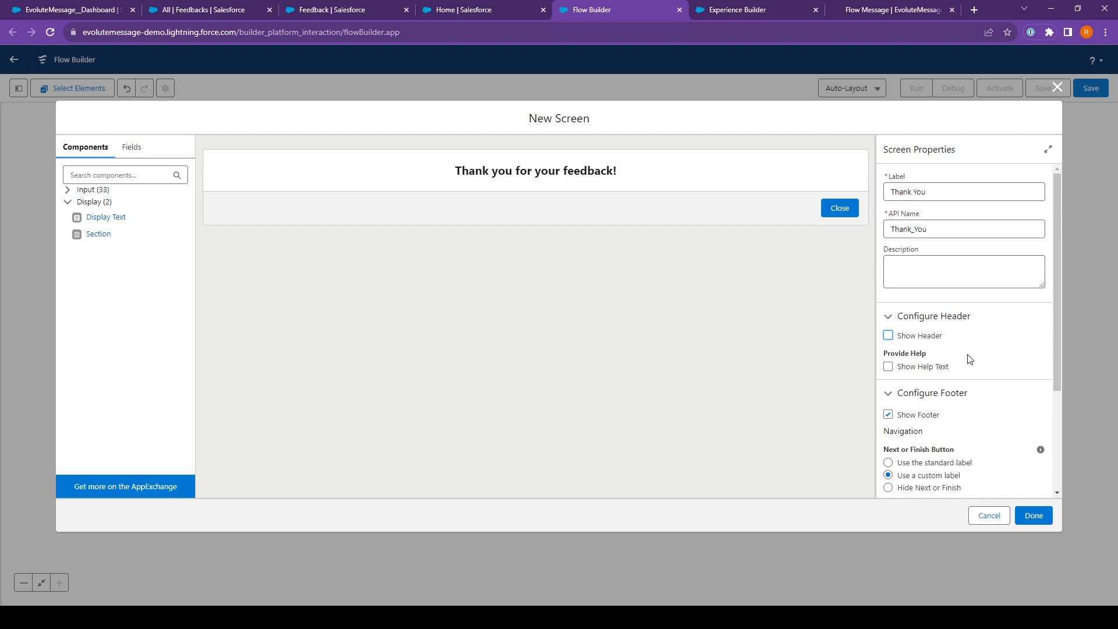
left_click(1033, 517)
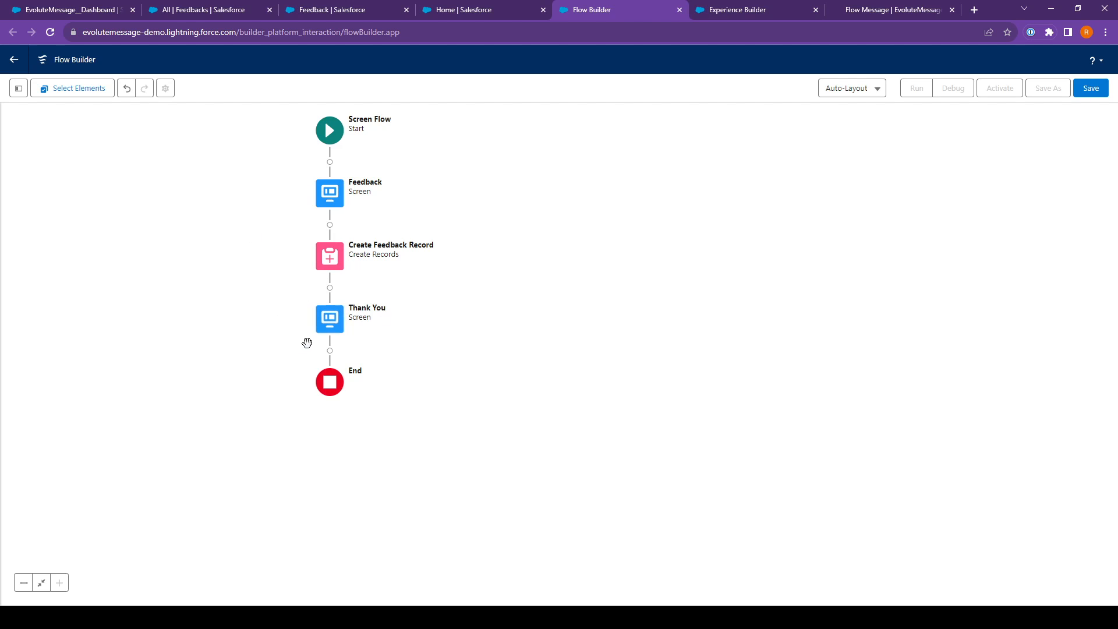
Step: Save the flow with the label Feedback V2 and API name Feedback_V2, and activate it
left_click(1089, 89)
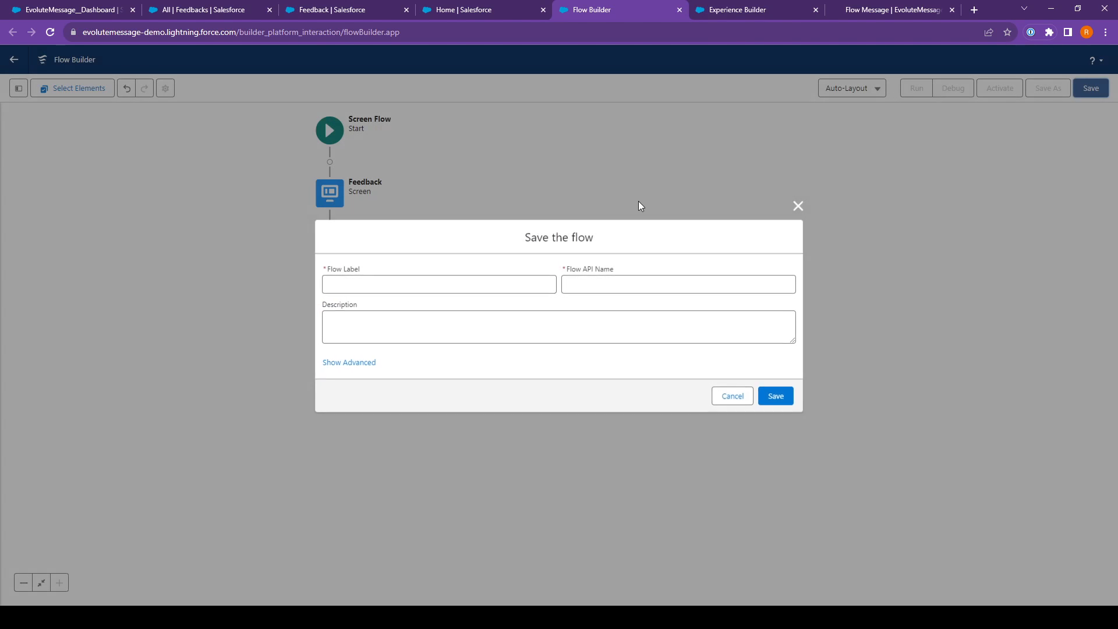
left_click(379, 288)
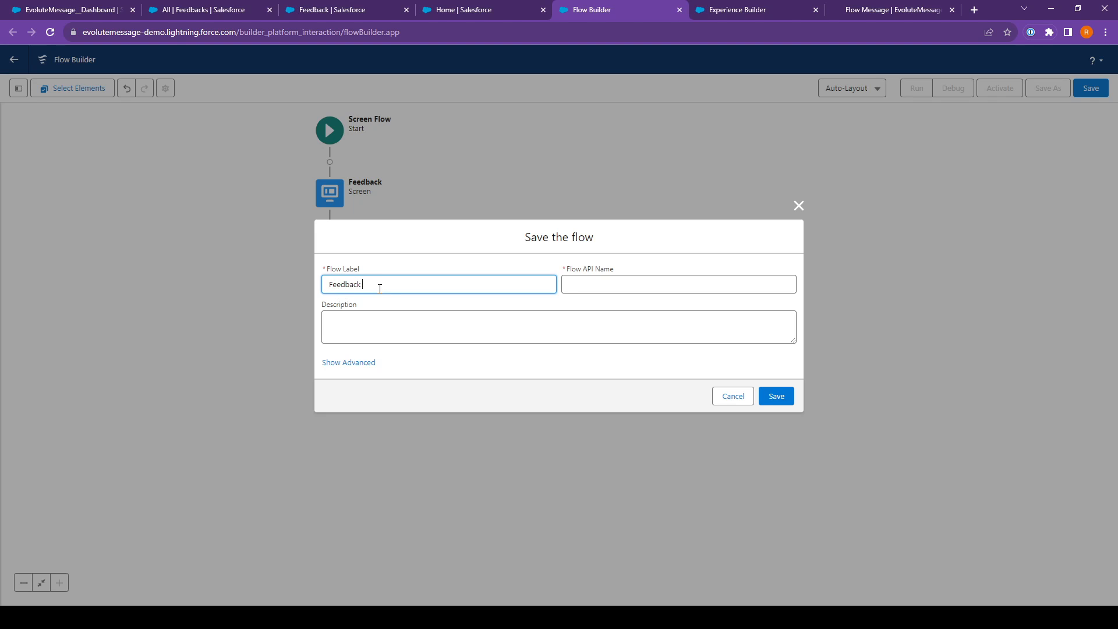
type("Feedback V2")
key("Tab")
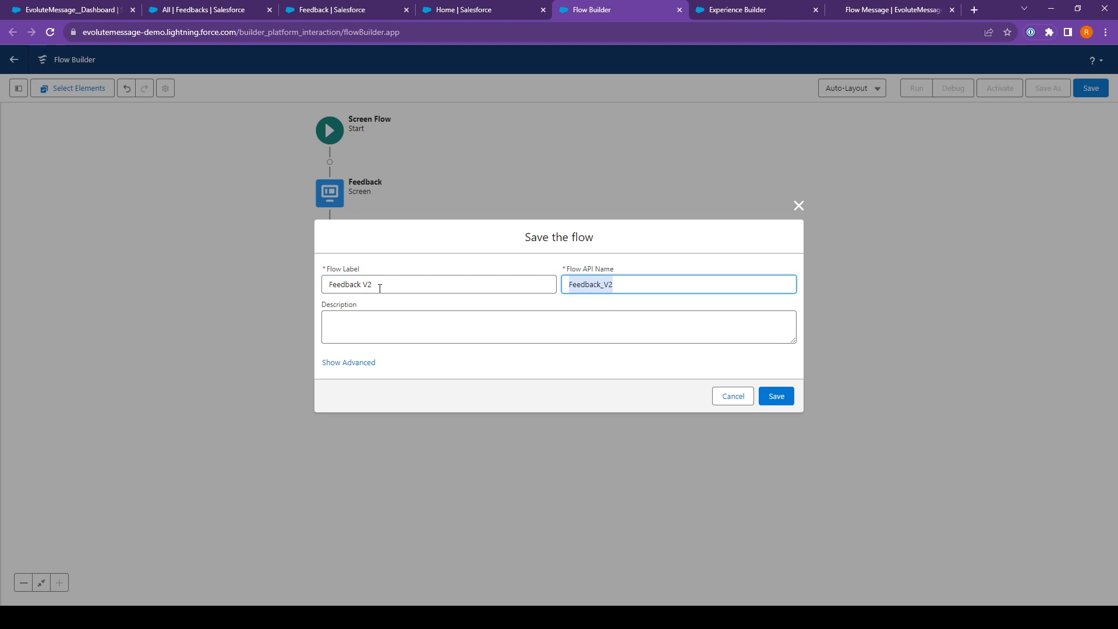
left_click(401, 312)
left_click(776, 395)
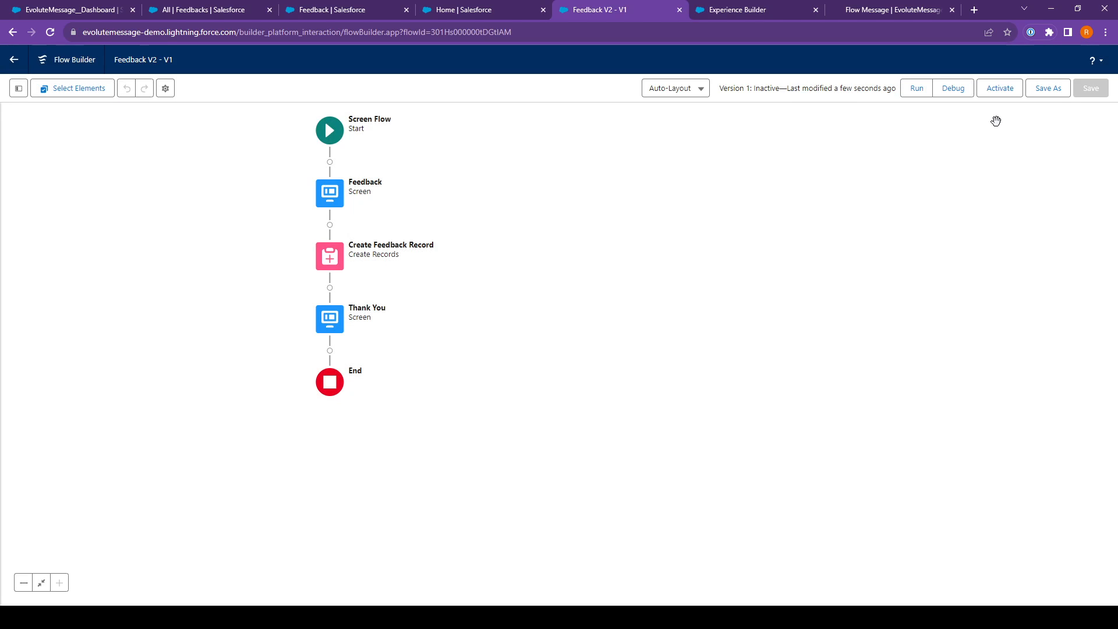
left_click(999, 88)
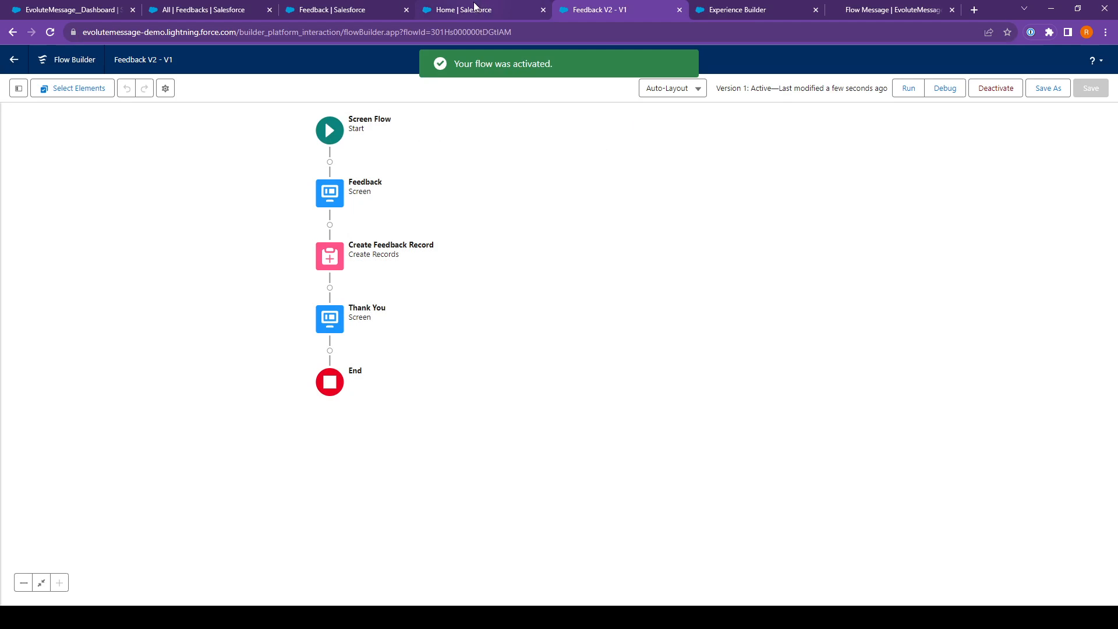
Step: On the EvoluteMessage dashboard, add a message from the Salesforce Screen Flow template and turn off its modal header
left_click(67, 10)
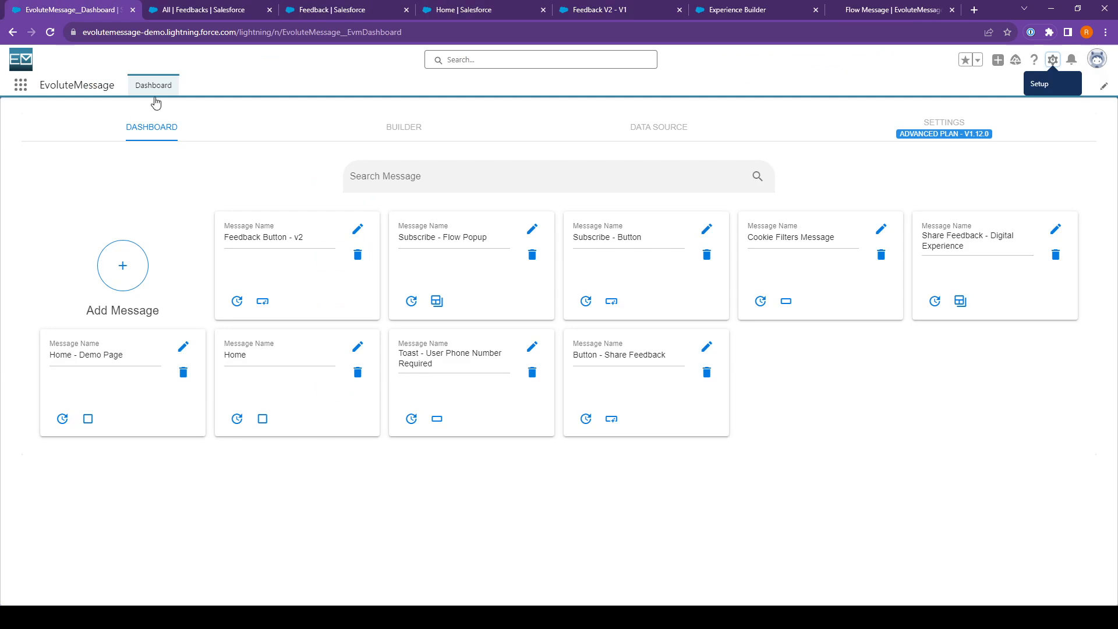
left_click(131, 273)
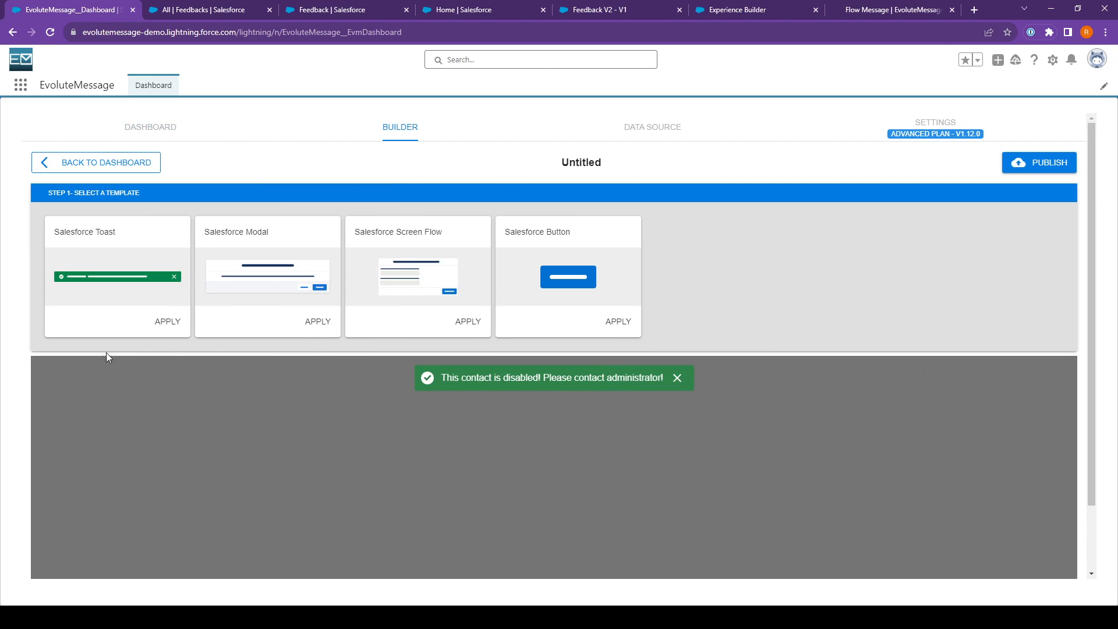
left_click(469, 322)
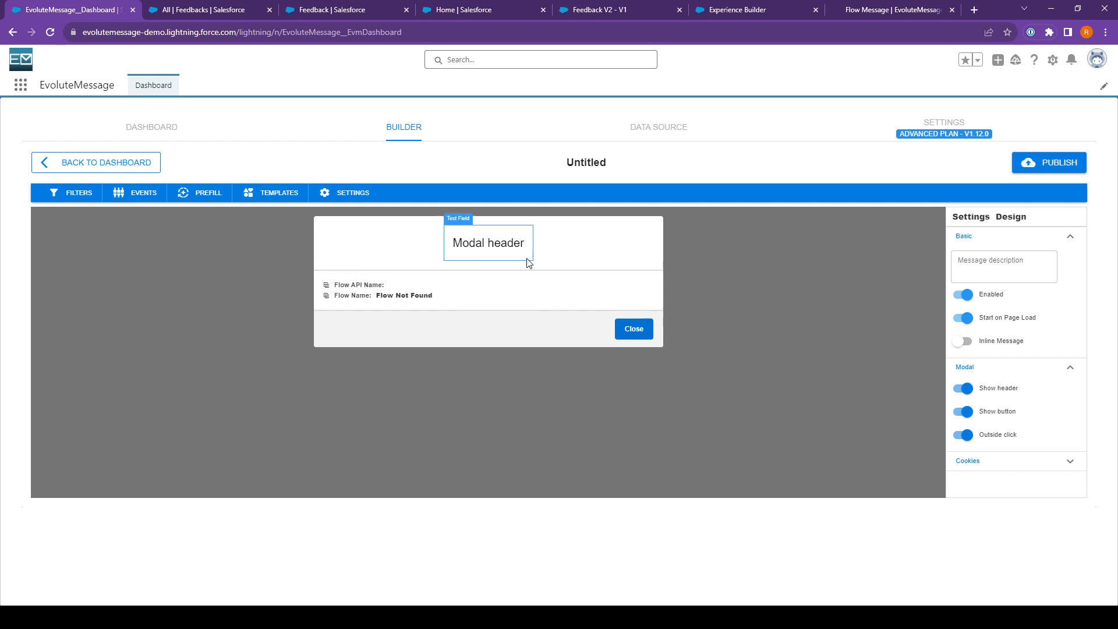
left_click(963, 388)
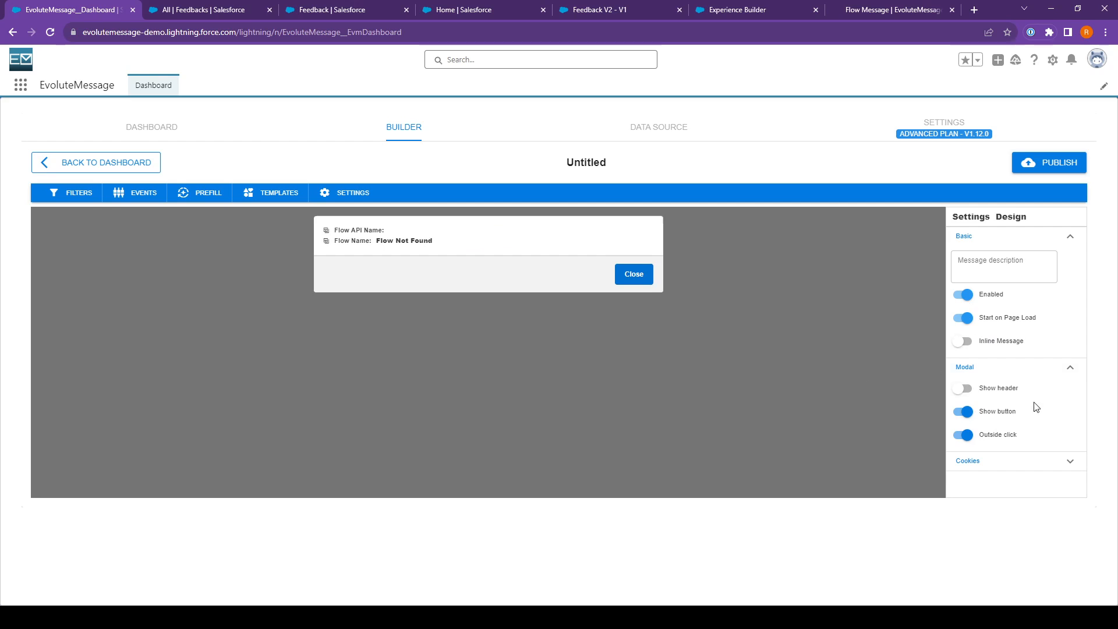
Step: Turn off the modal's button, refresh the list of flows and choose Feedback V2 as the message's flow
left_click(963, 413)
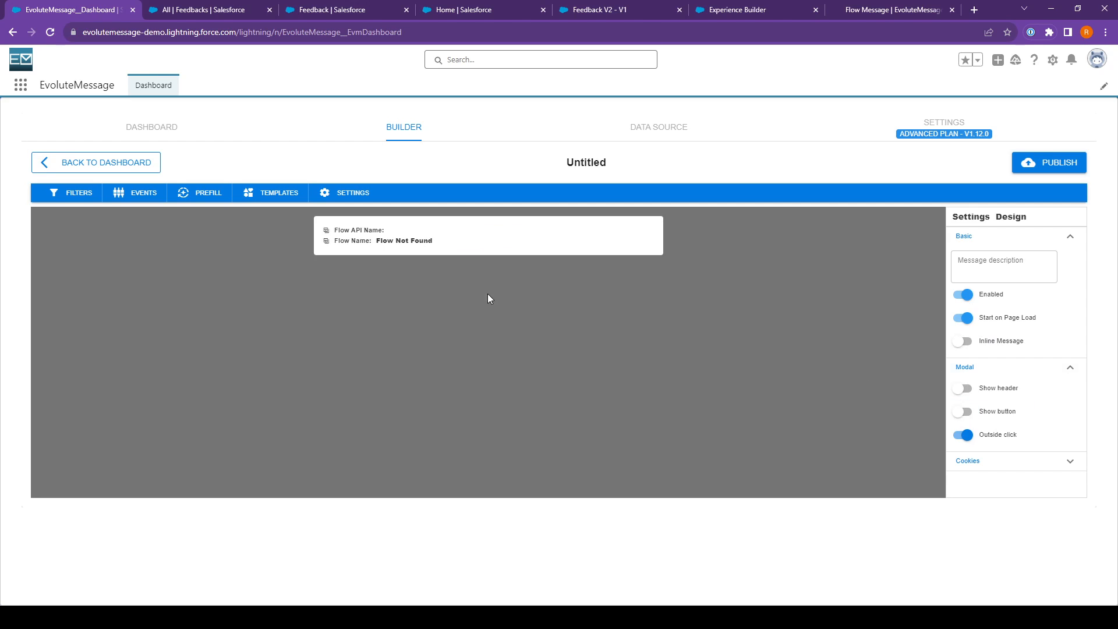
left_click(478, 245)
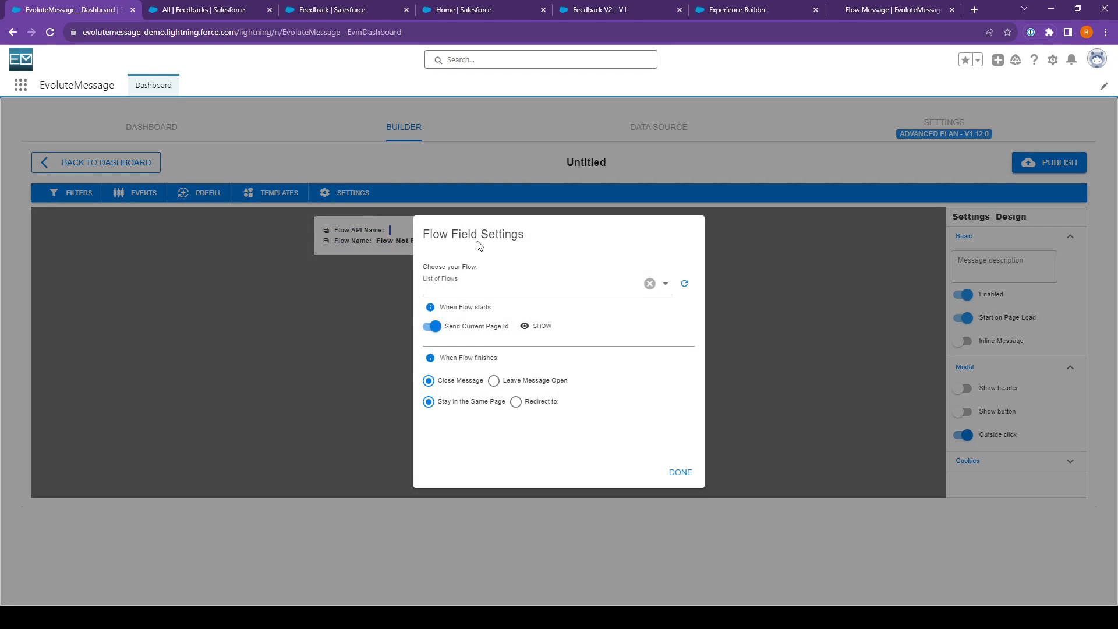
left_click(469, 288)
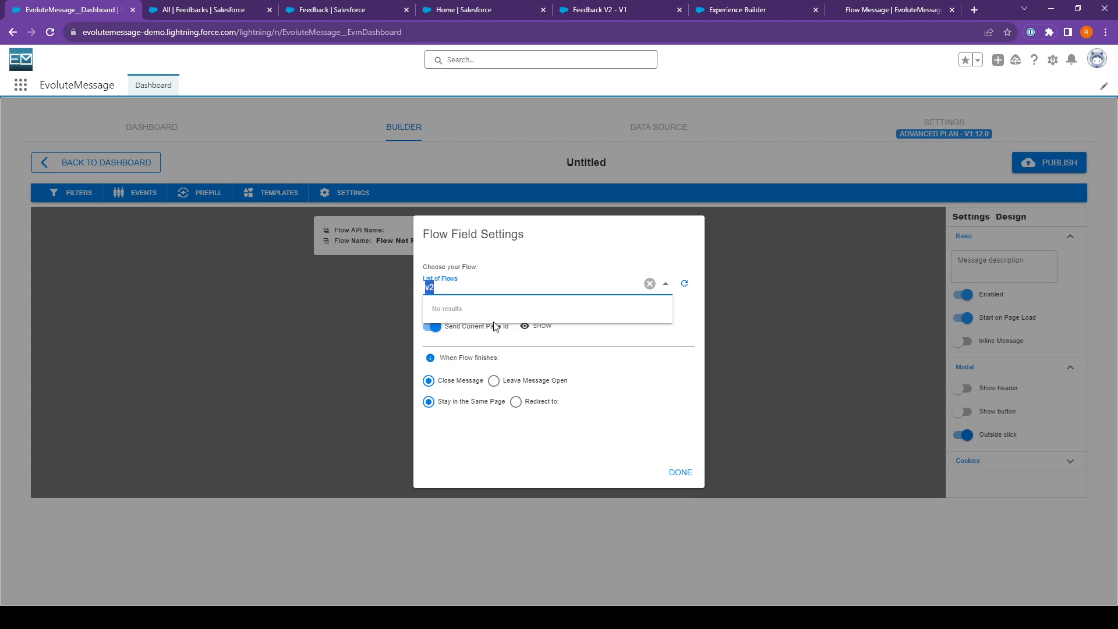
key("BackSpace")
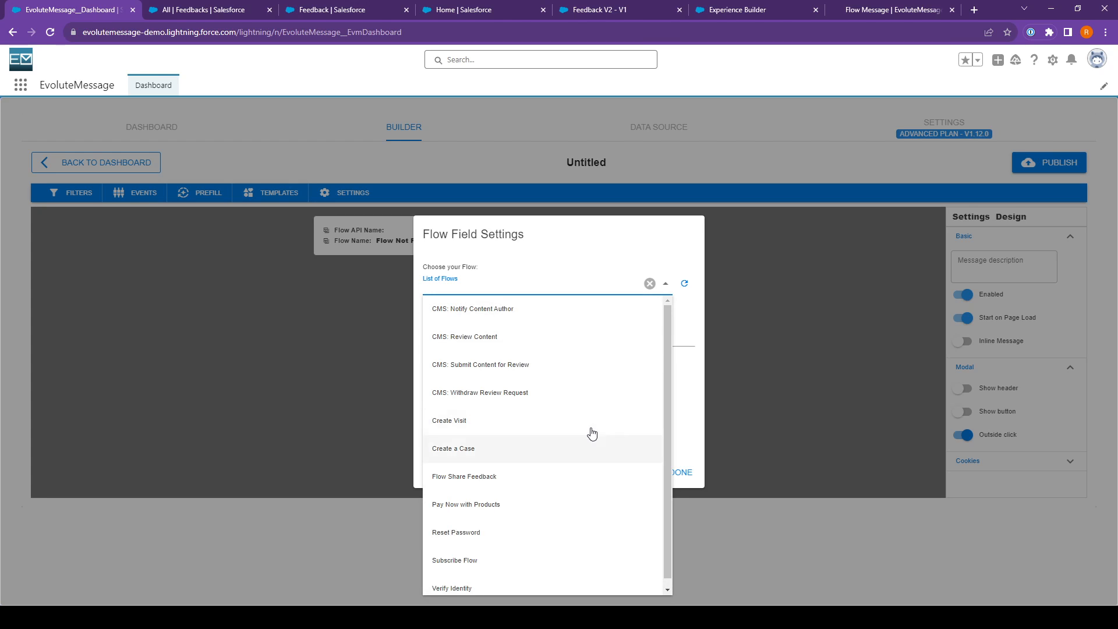
left_click(685, 284)
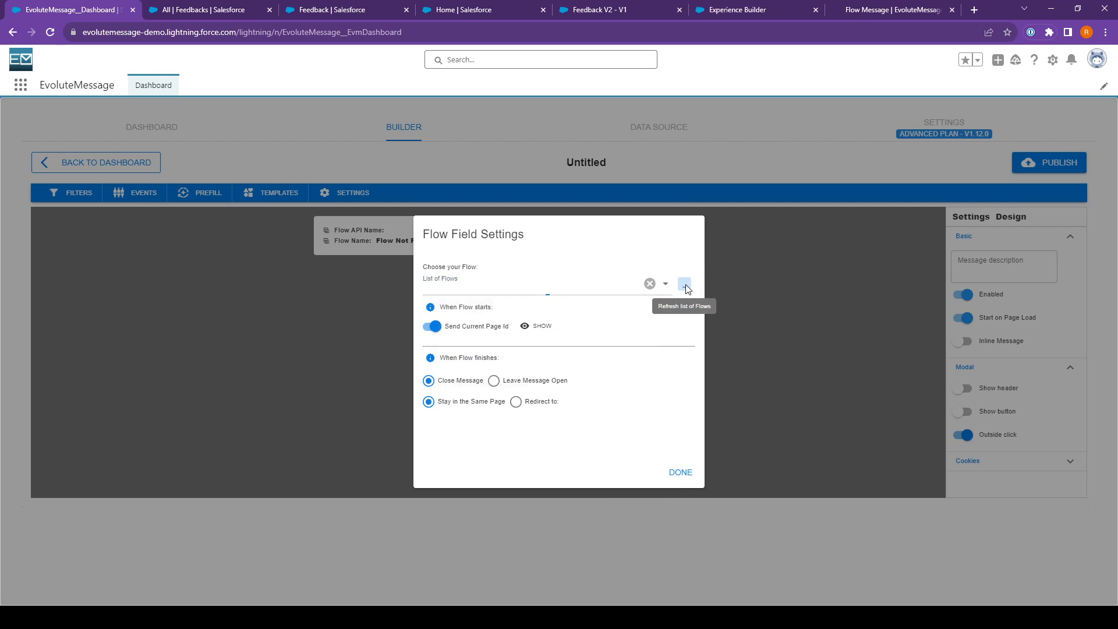
left_click(468, 290)
left_click(464, 481)
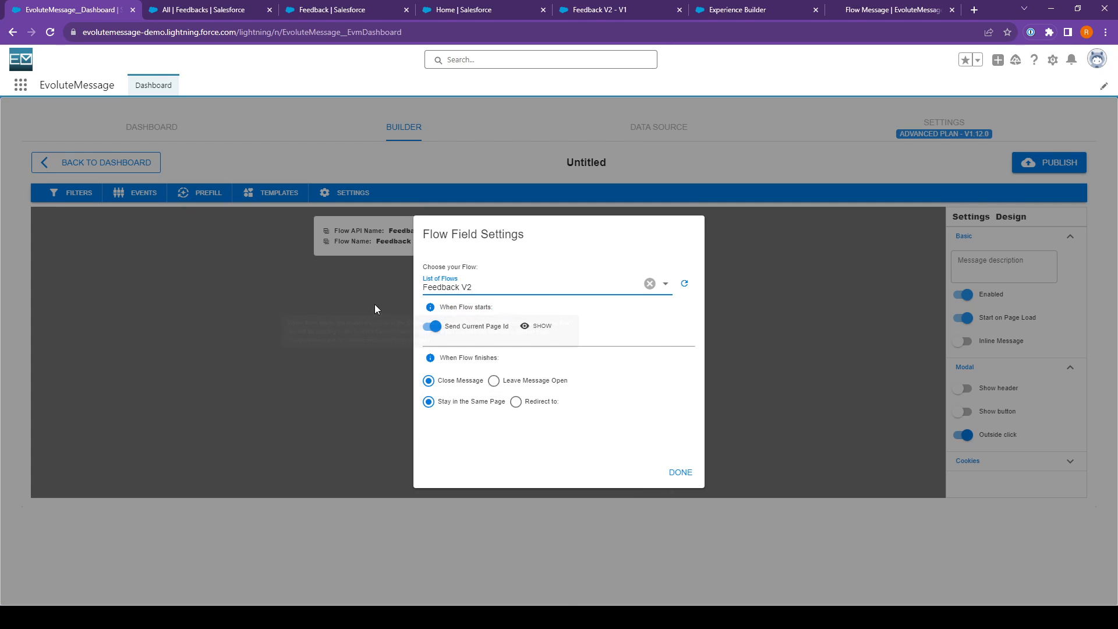
Step: Stop sending the current page Id to the flow and set the message to Wait for Action
left_click(432, 328)
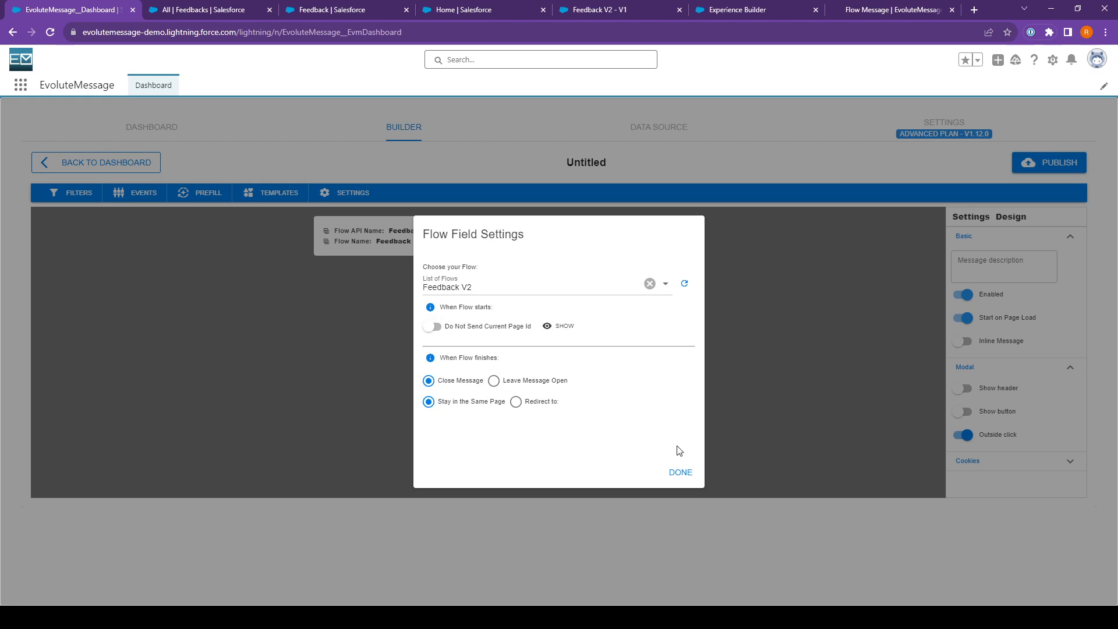
left_click(681, 471)
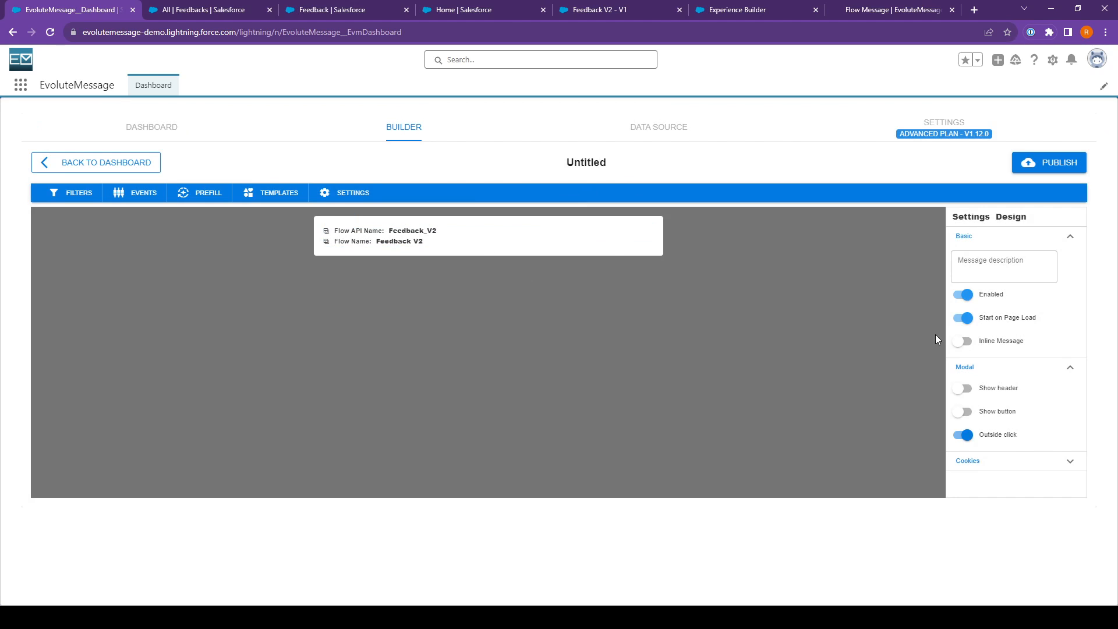
left_click(966, 319)
Step: Rename the message as Flow Message - V2 and publish it
left_click(583, 164)
double_click(595, 167)
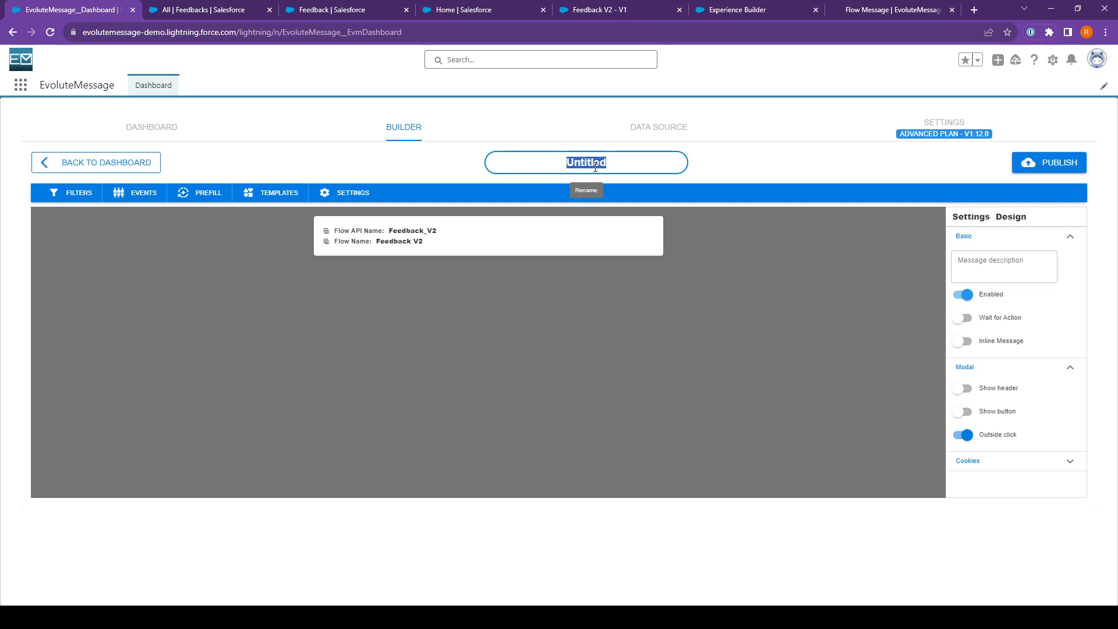
type("Flow Pa")
type("ge")
key("BackSpace")
key("BackSpace")
key("BackSpace")
key("BackSpace")
key("BackSpace")
type("Message - ")
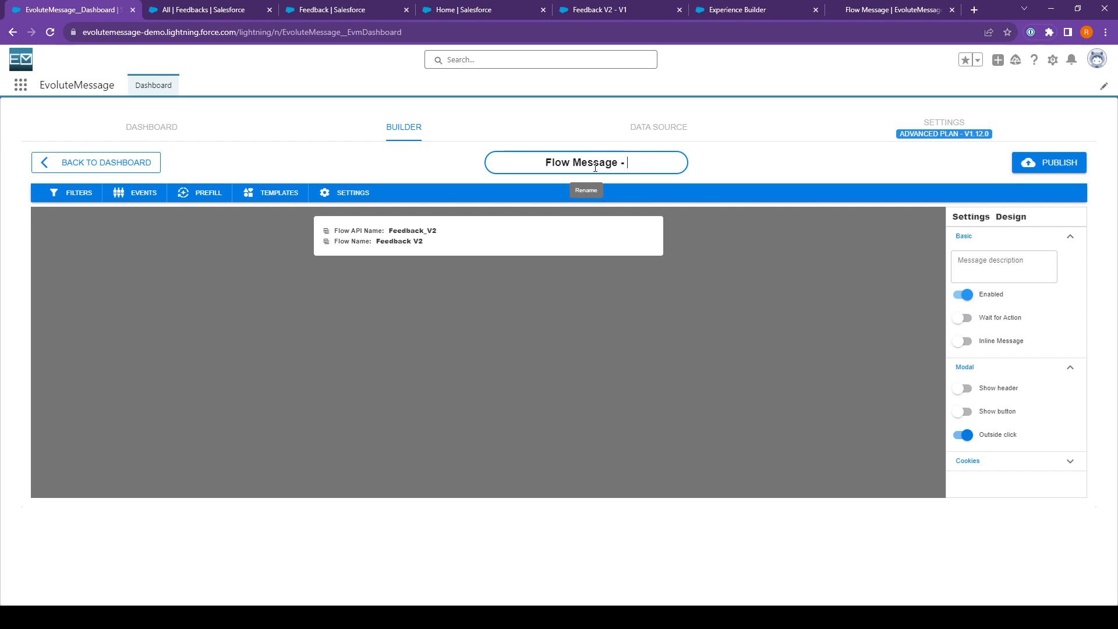
type("V2")
left_click(637, 307)
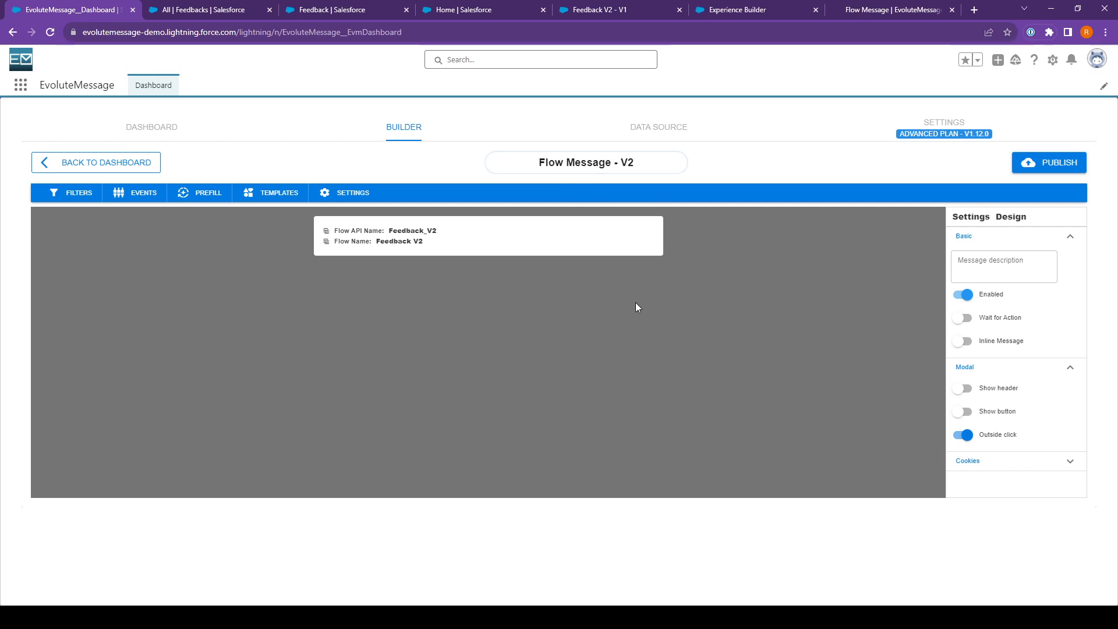
left_click(1051, 170)
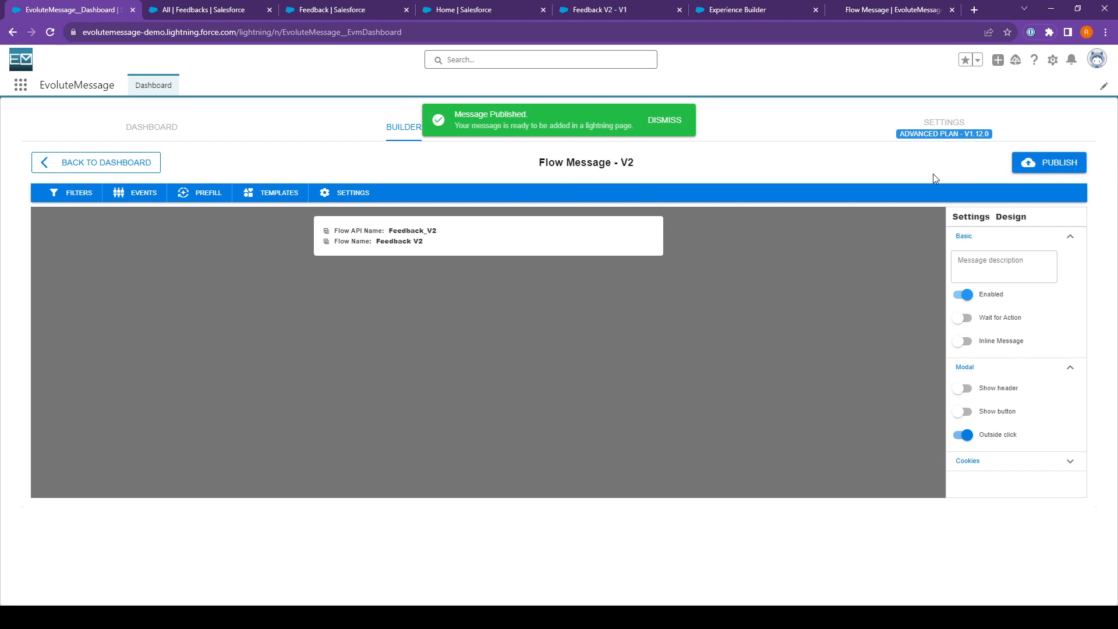
Step: In the Feedback Button - v2 message, set the Feedback button to open Flow Message - V2 and publish the message
left_click(107, 166)
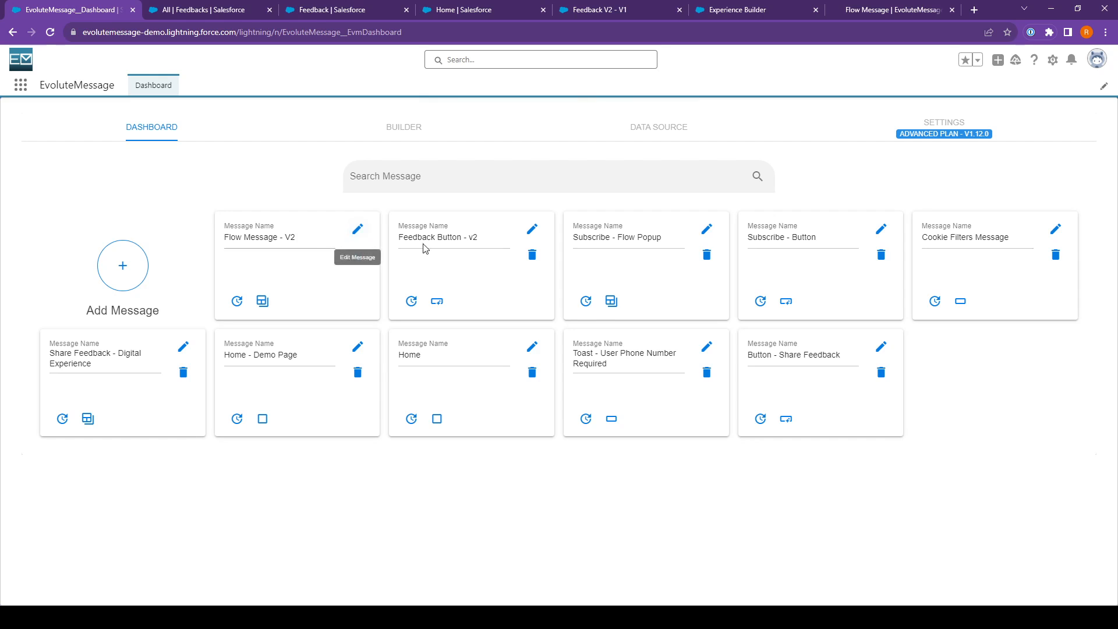
left_click(532, 229)
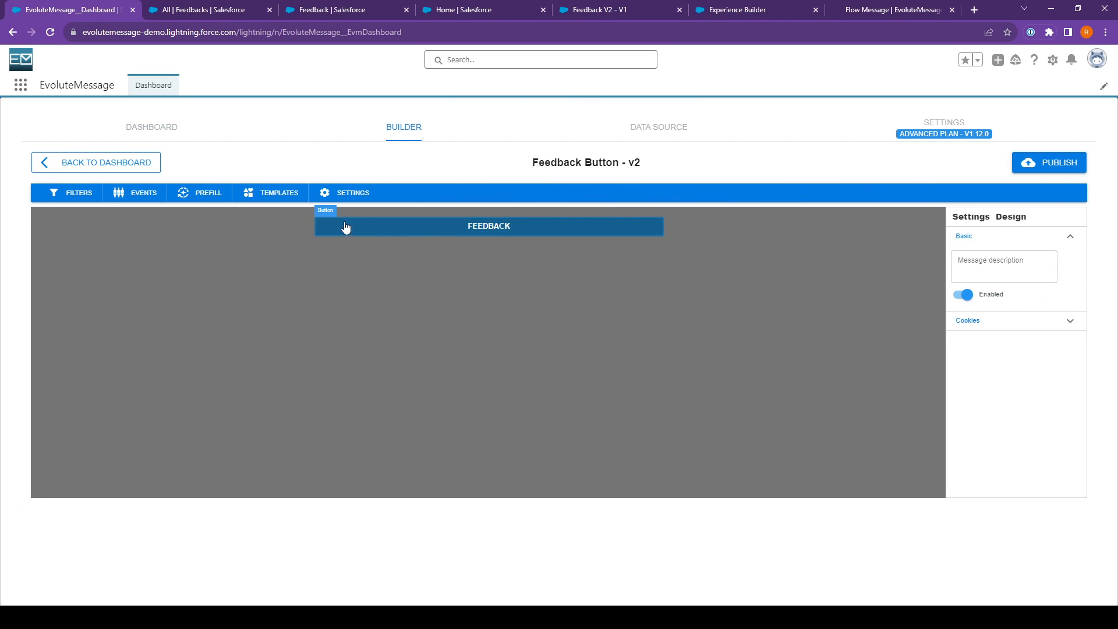
left_click(436, 229)
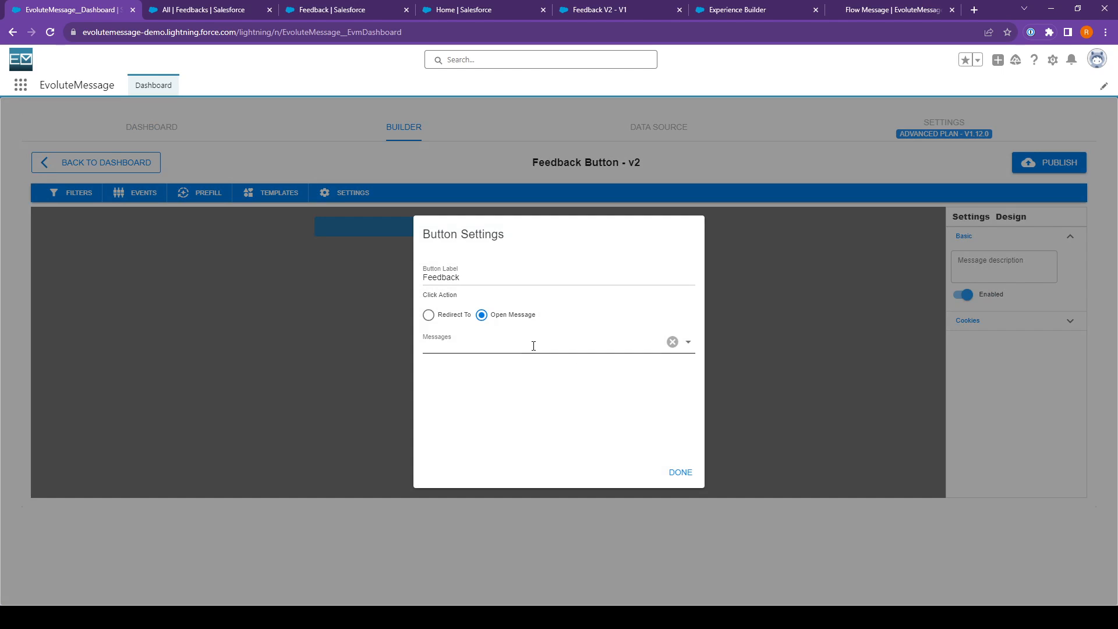
left_click(534, 346)
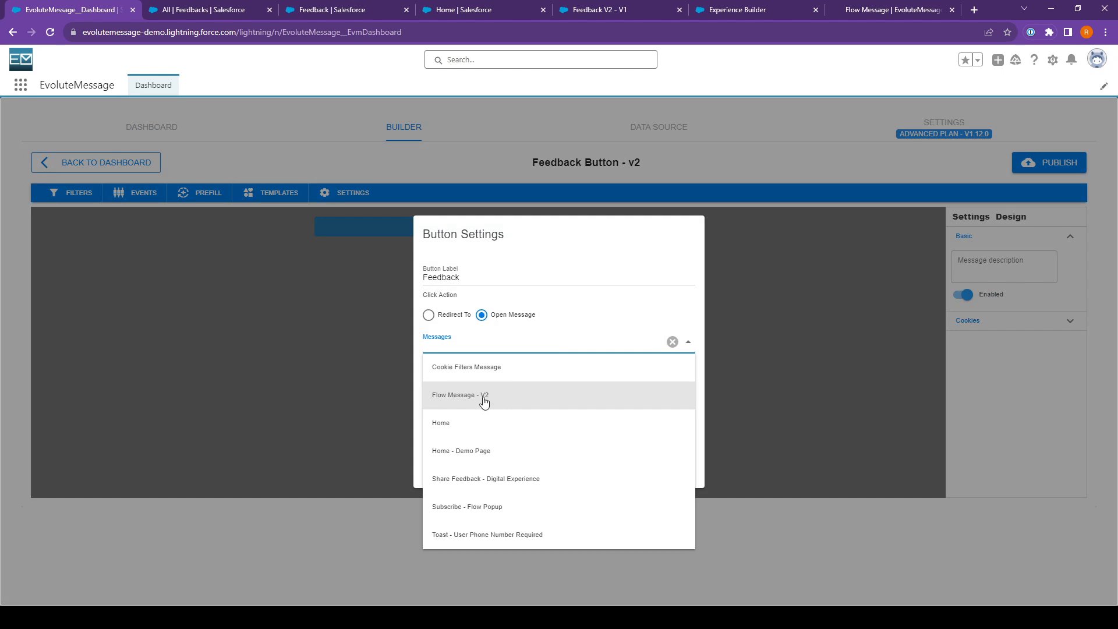
left_click(483, 403)
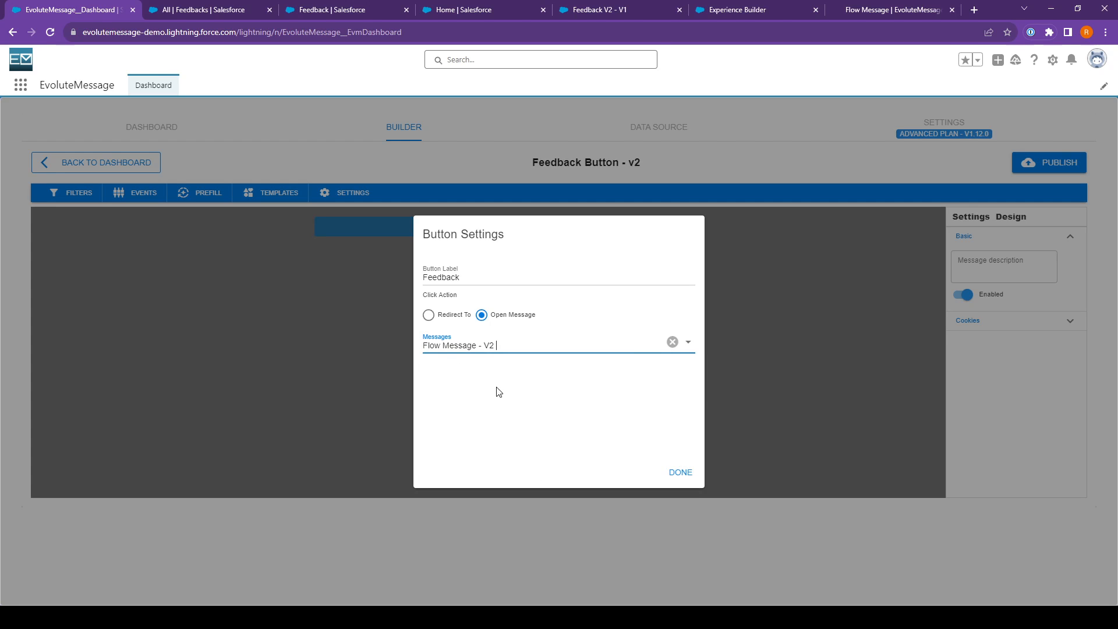
left_click(681, 473)
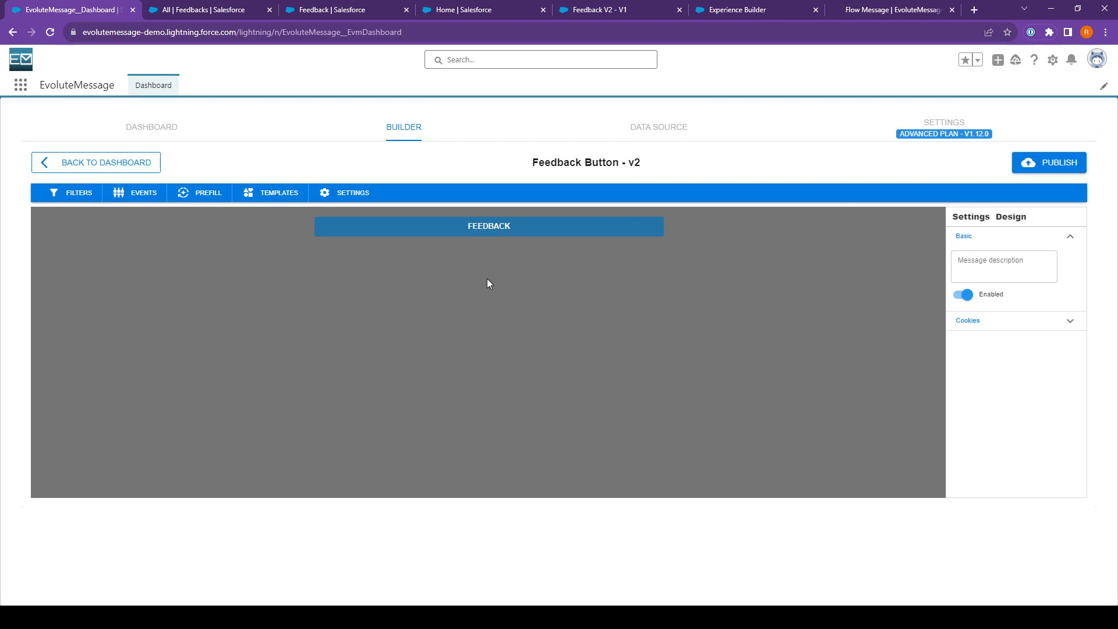
left_click(1056, 166)
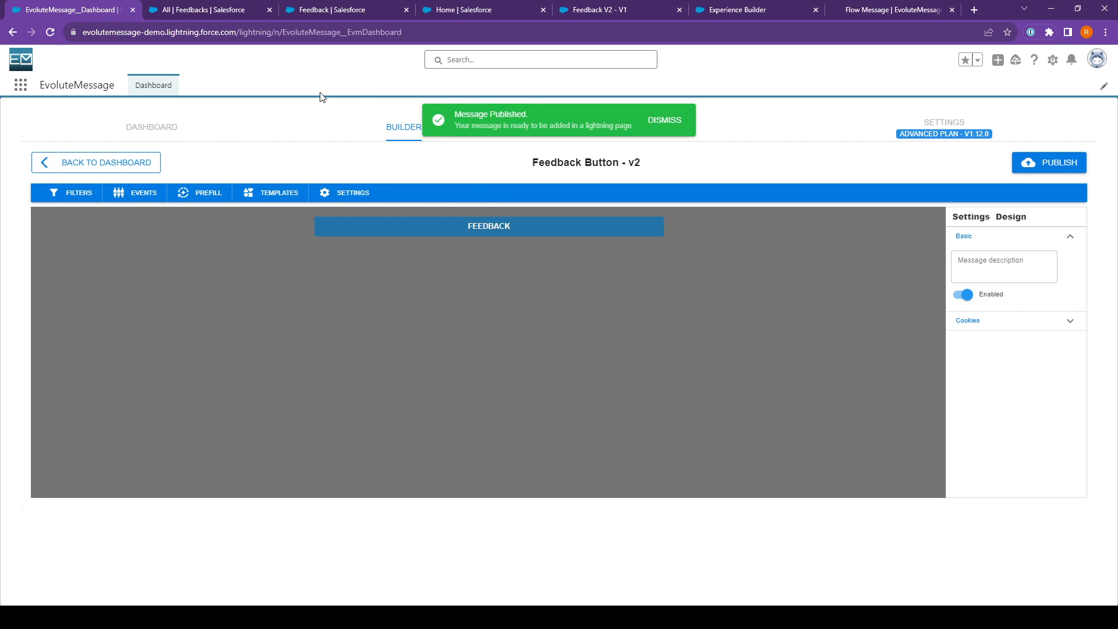
Step: In Experience Builder, add an Evm Advanced Message component above the Feedback button and assign Flow Message - V2 to it
left_click(463, 10)
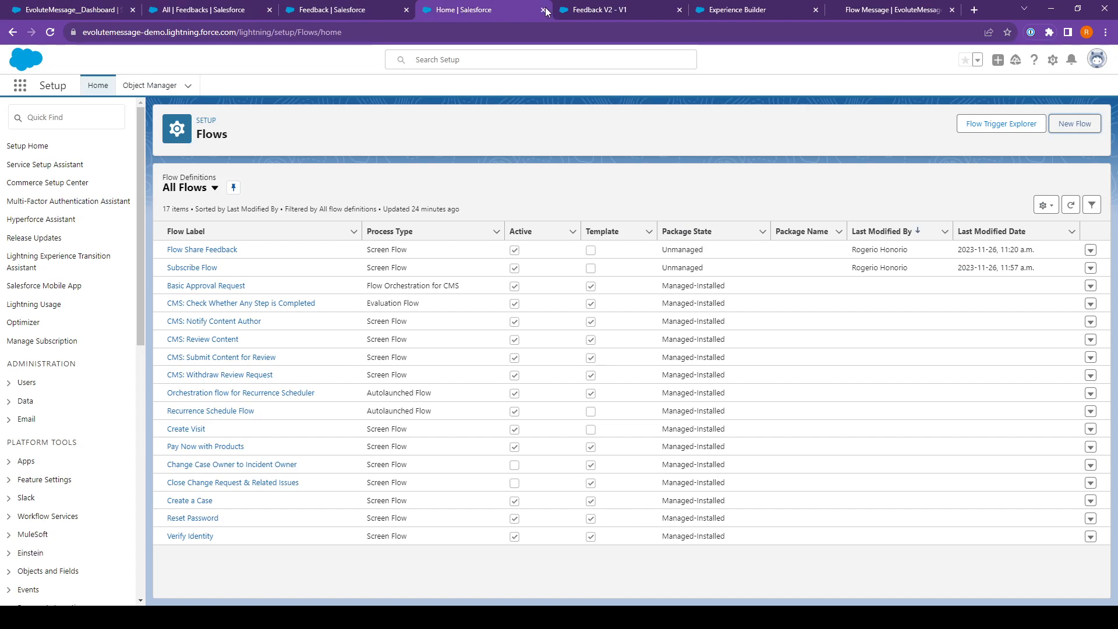
left_click(581, 10)
left_click(733, 10)
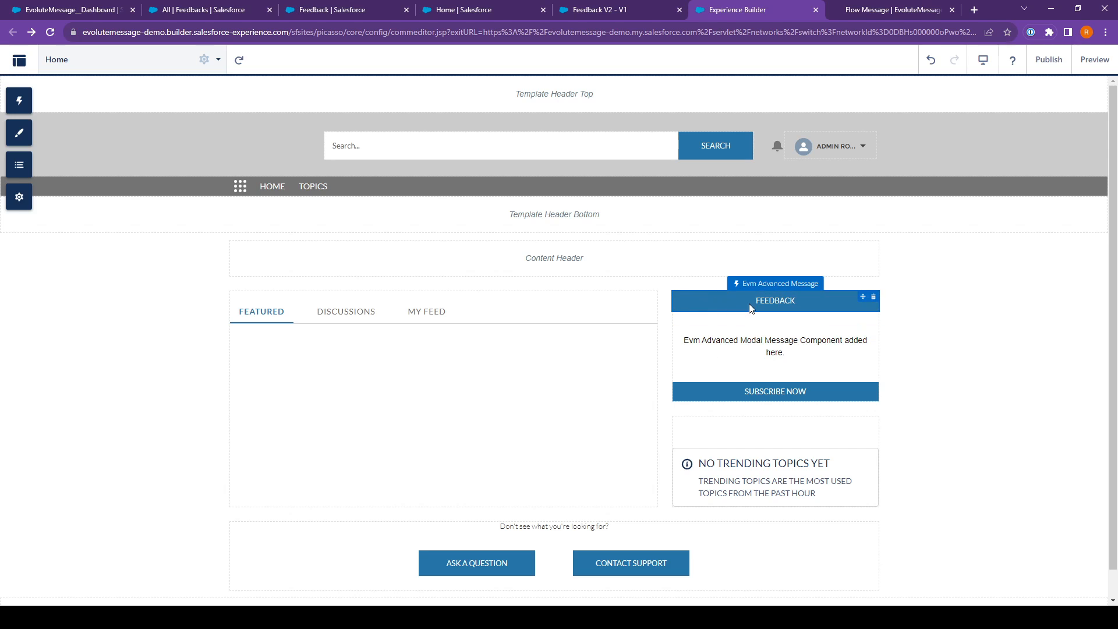
left_click(19, 100)
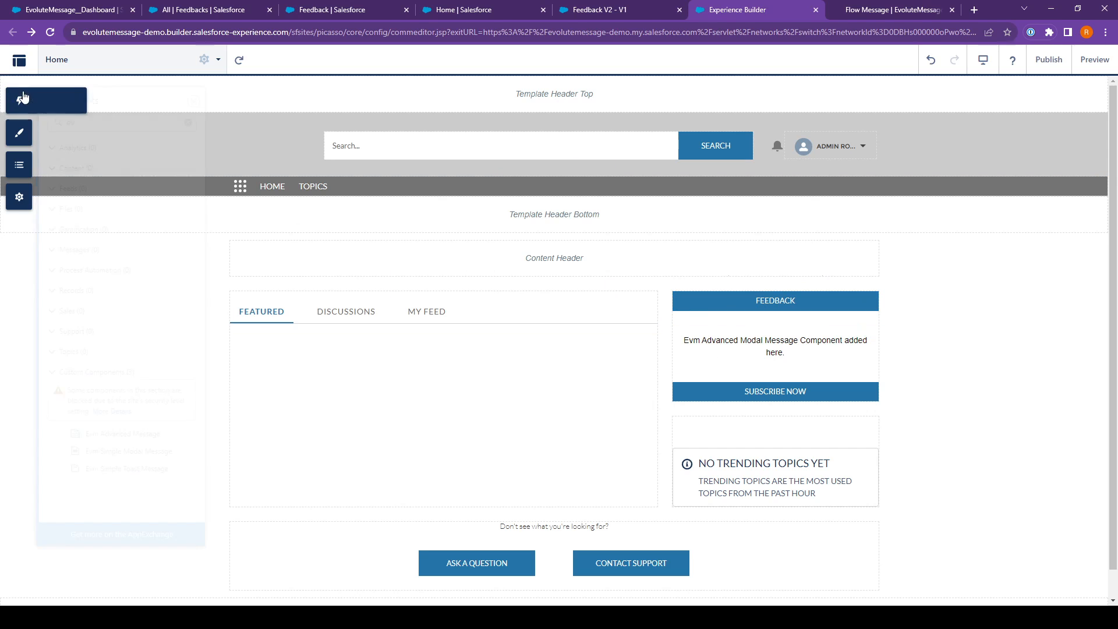
mouse_move(110, 429)
left_mouse_down()
mouse_move(711, 304)
mouse_move(786, 319)
left_mouse_up()
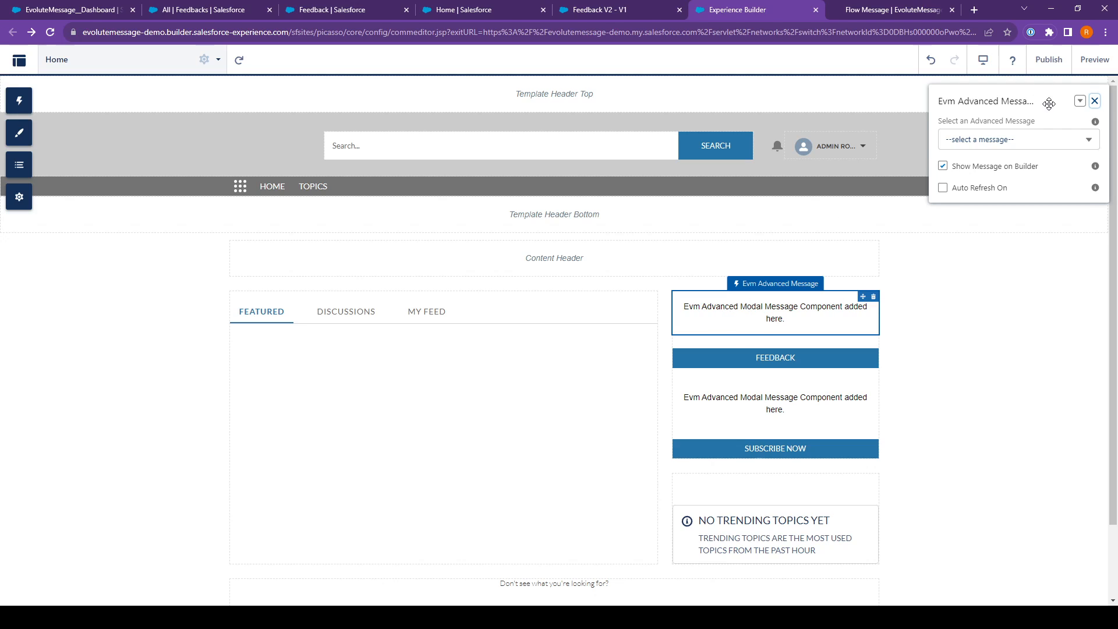
left_click(984, 143)
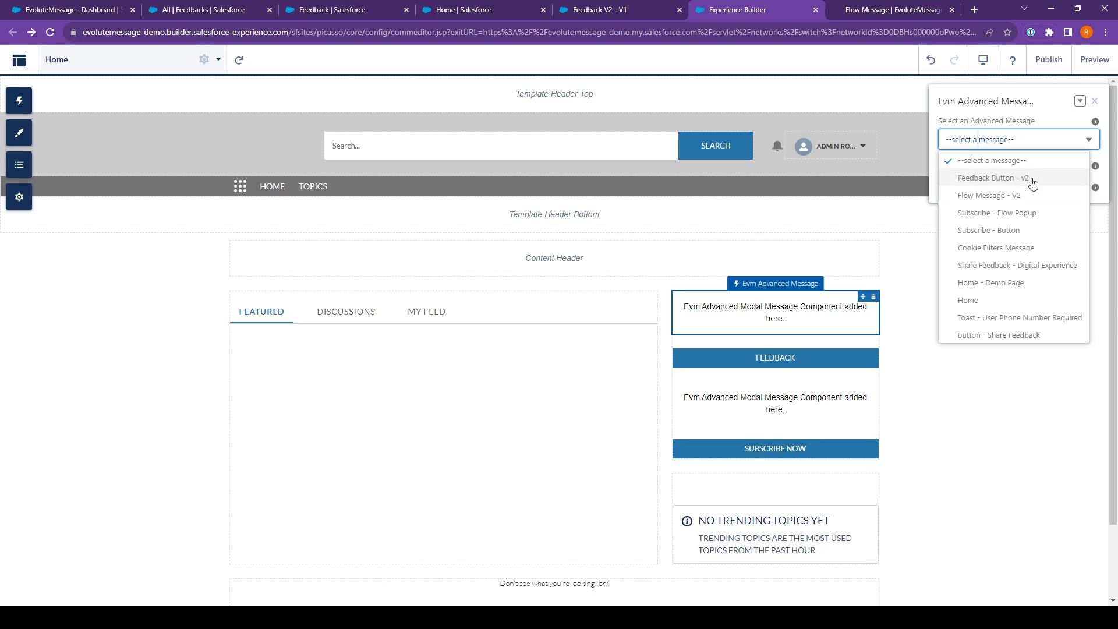
left_click(999, 195)
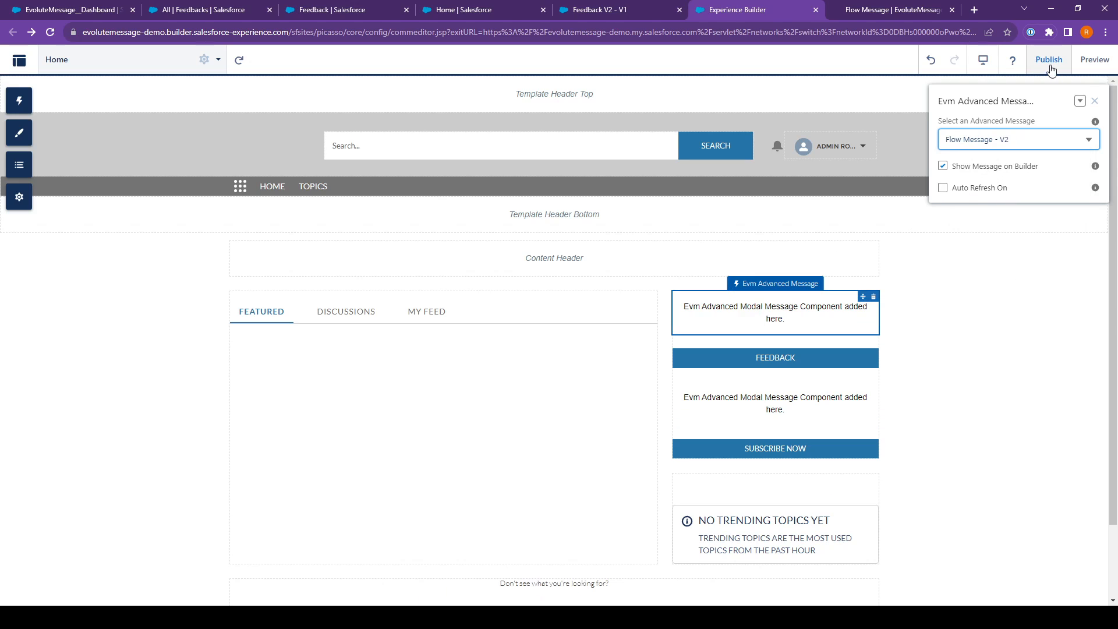
left_click(1094, 101)
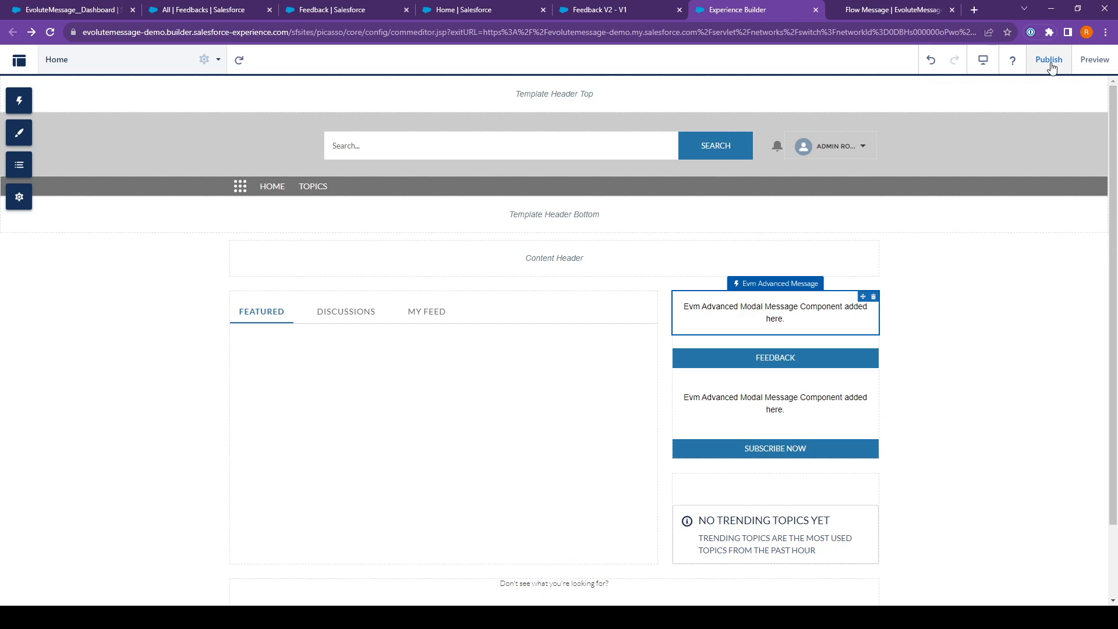
Step: Publish the site's changes and dismiss the publishing dialog
left_click(1048, 60)
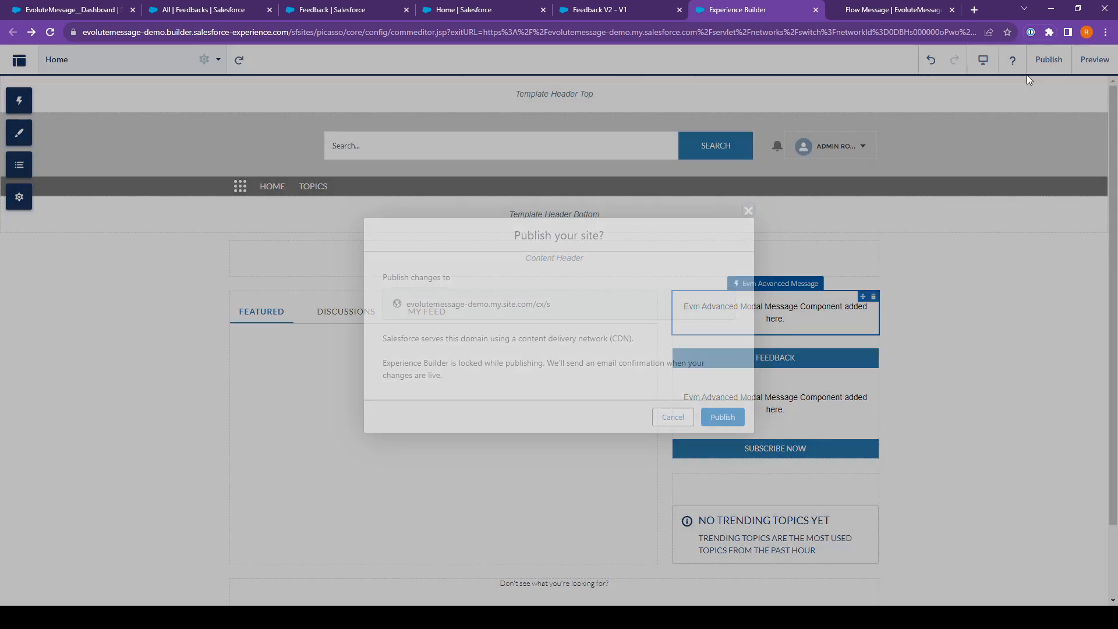
left_click(722, 417)
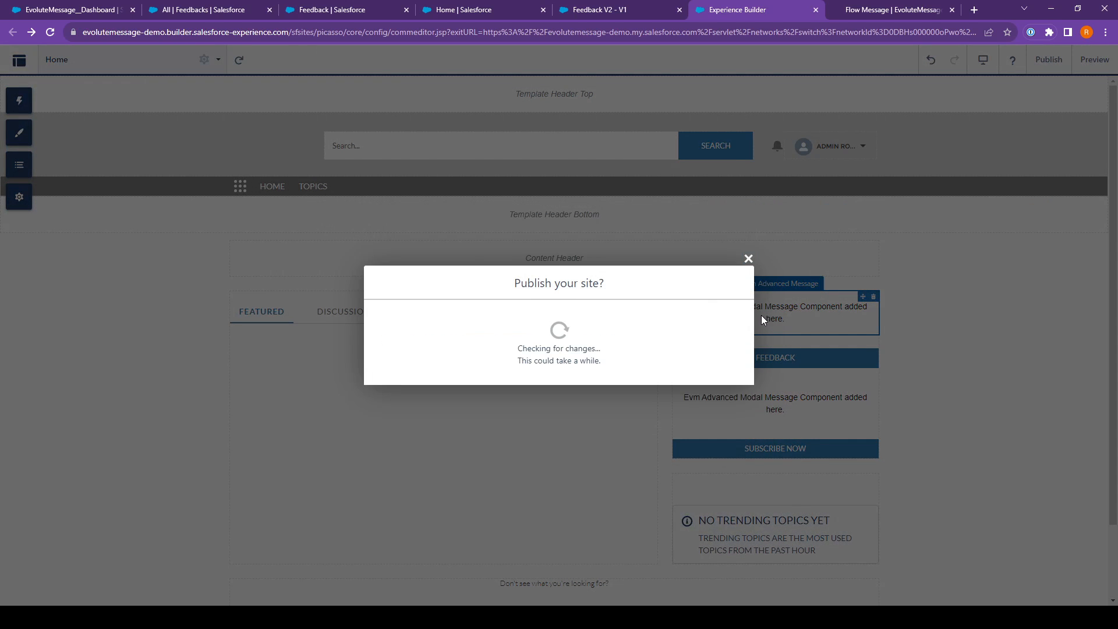
left_click(731, 376)
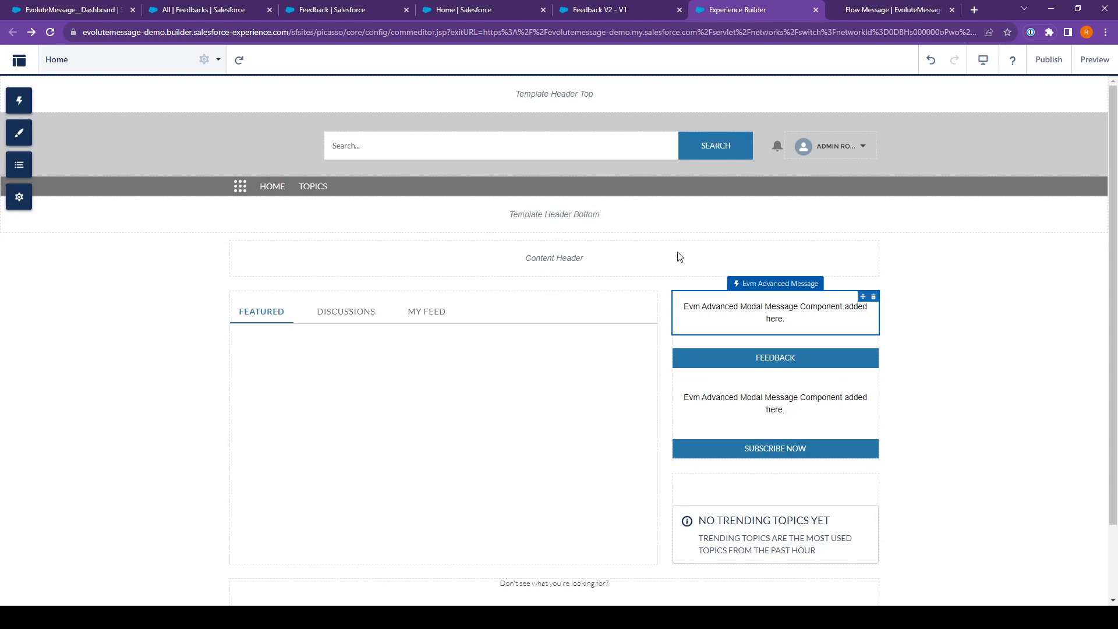
Step: Preview the site's Home page as an authenticated user in a new browser tab
left_click(1092, 60)
left_click(999, 61)
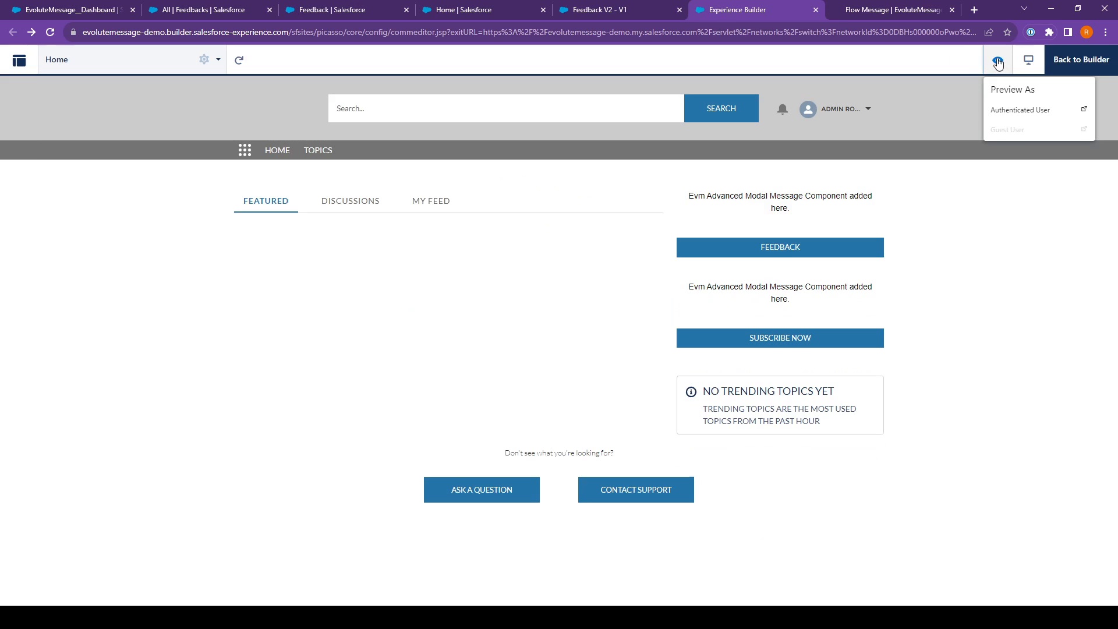
left_click(1021, 112)
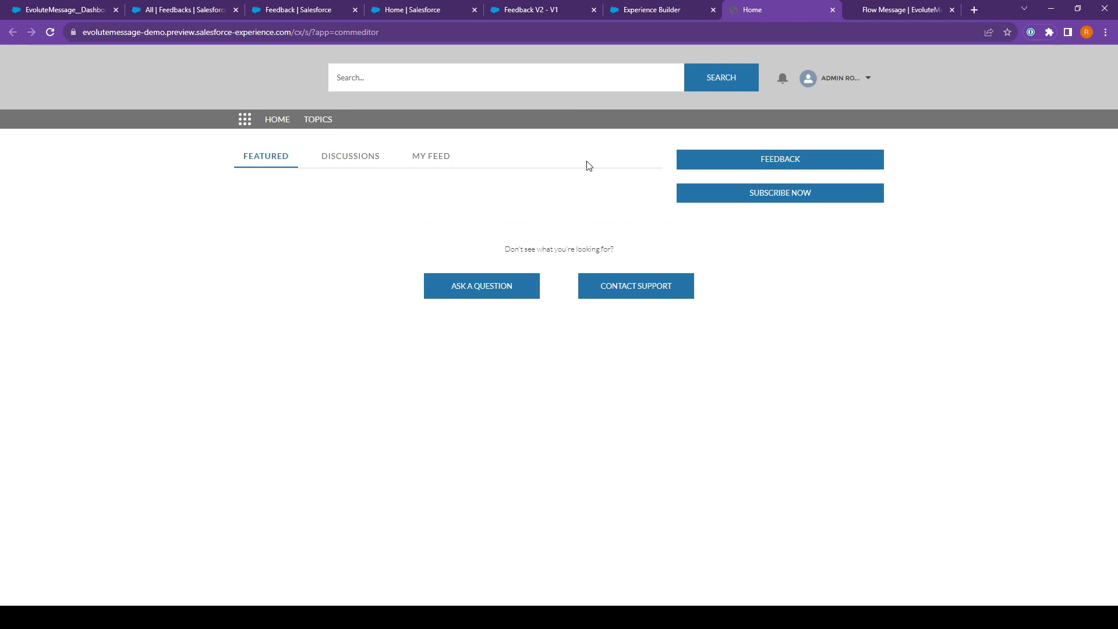
Step: Open the feedback popup from the Feedback button, submit the feedback text "Test" and close the thank-you screen
left_click(771, 165)
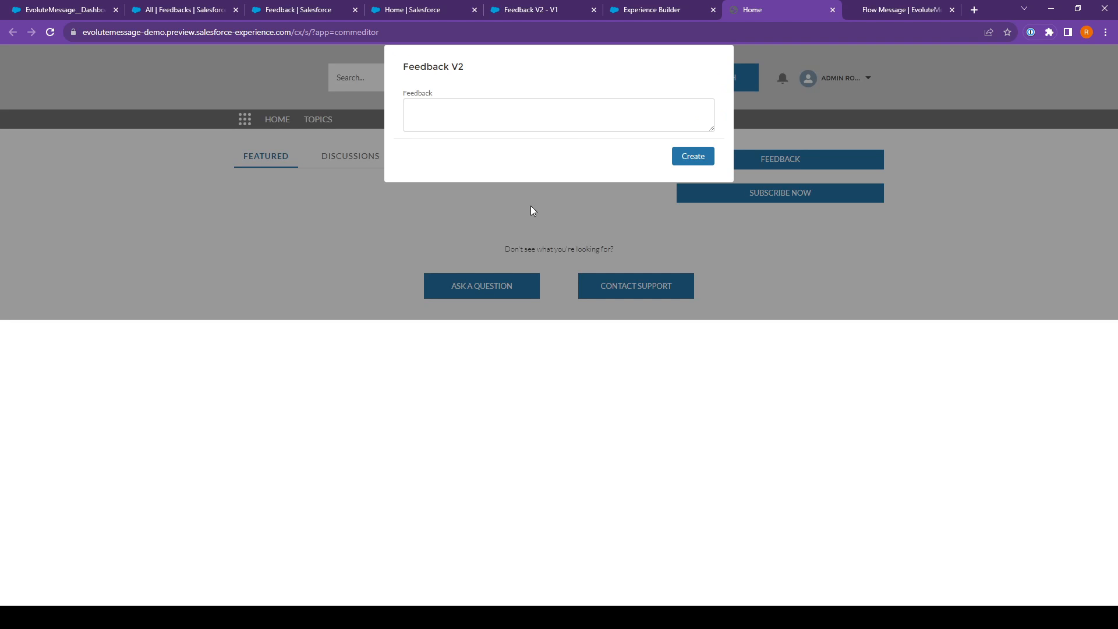
left_click(449, 121)
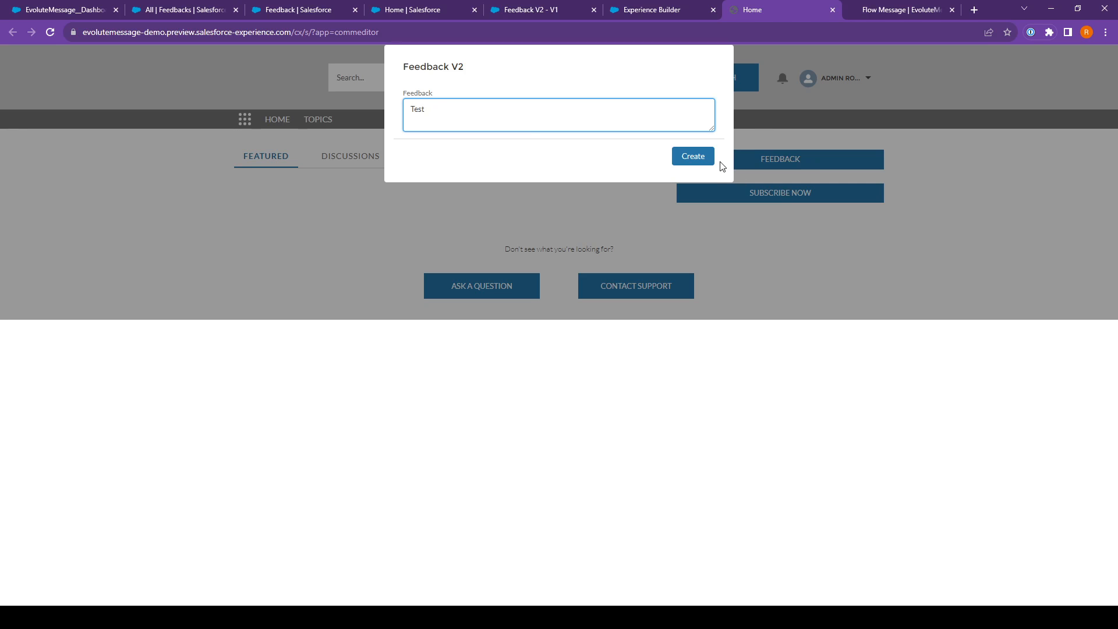
left_click(699, 158)
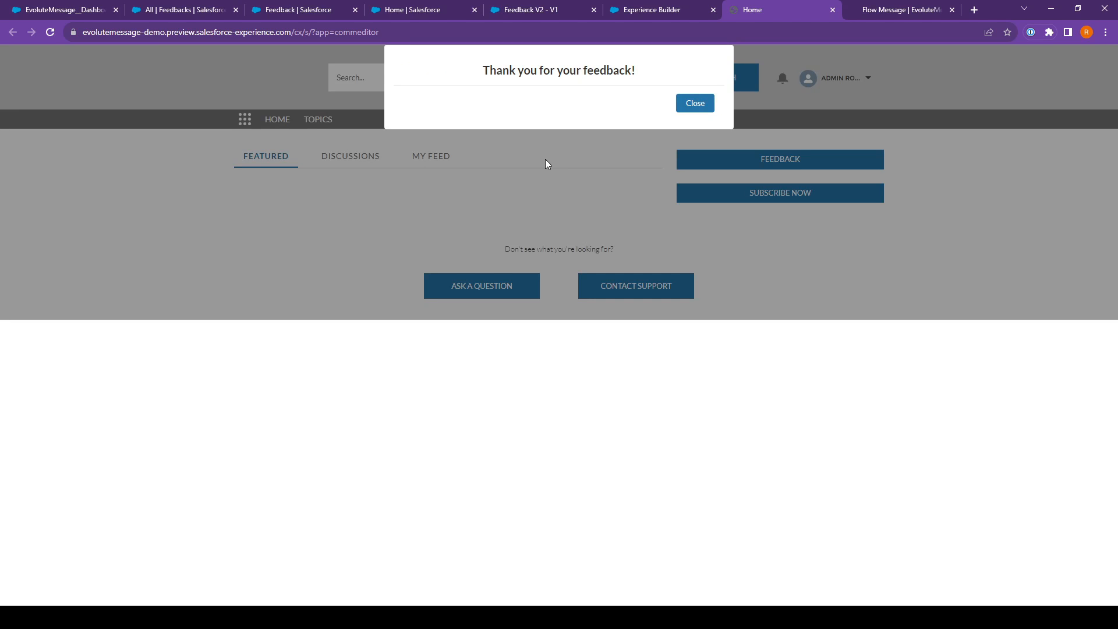
left_click(694, 104)
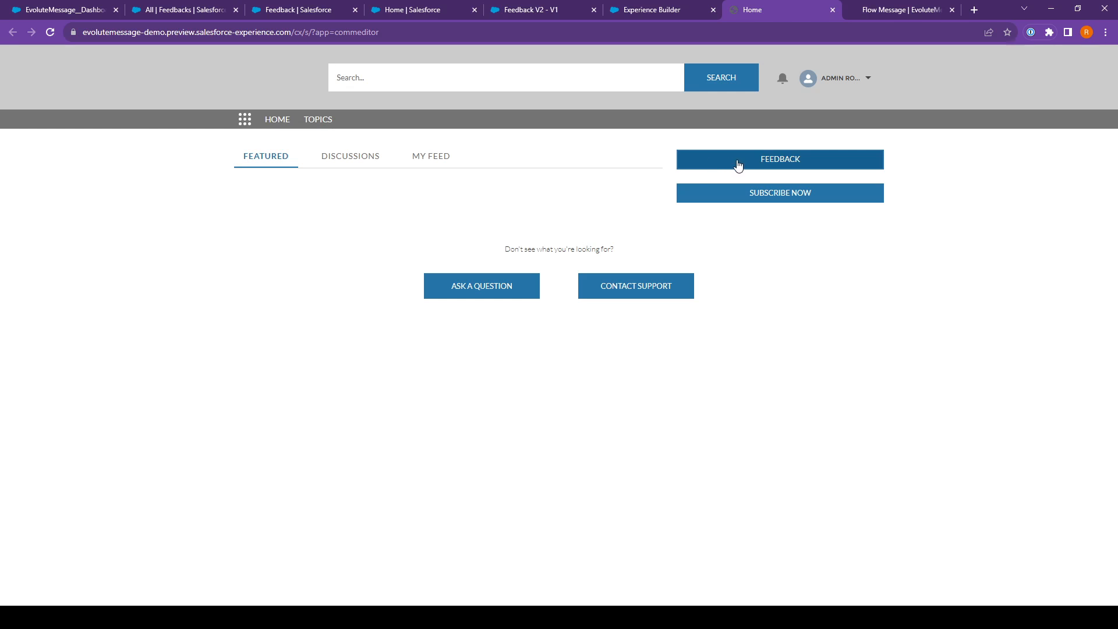
Step: Reopen the feedback popup on the previewed Home page and submit it with the feedback text left blank
left_click(708, 166)
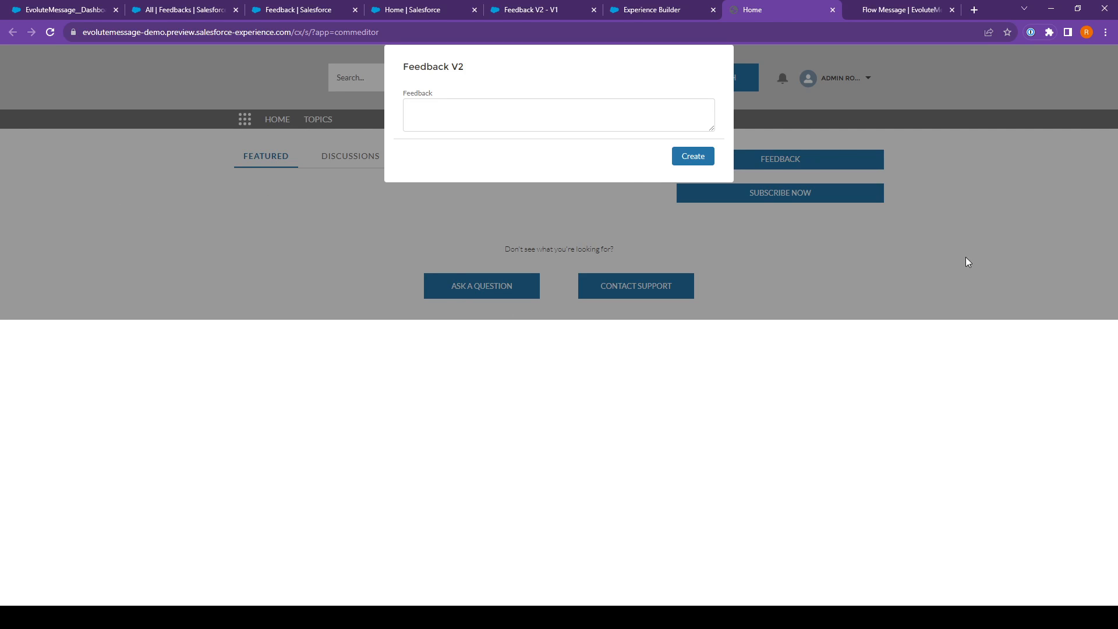
left_click(693, 157)
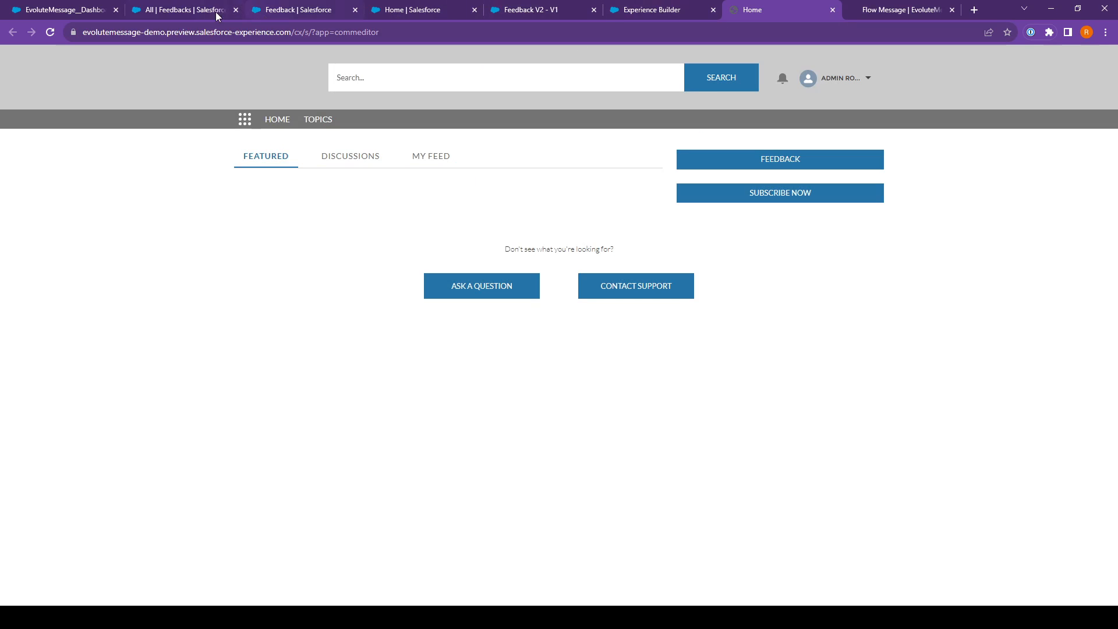
Step: Open Flow Message - V2 in the EvoluteMessage builder and bring up its Advanced Style CSS
left_click(172, 10)
left_click(61, 10)
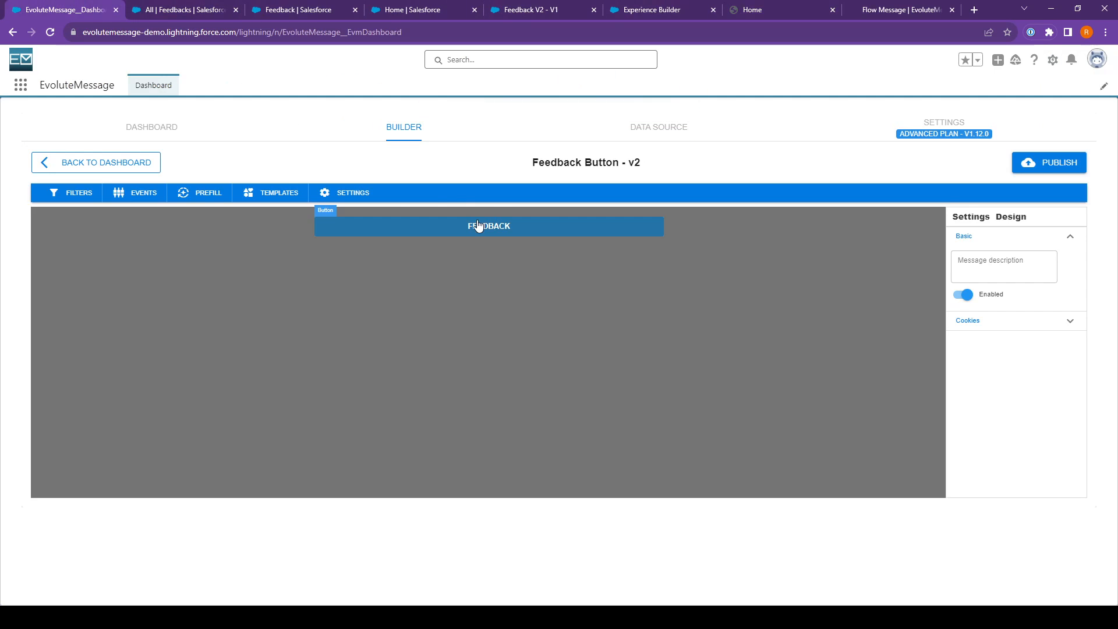
left_click(115, 162)
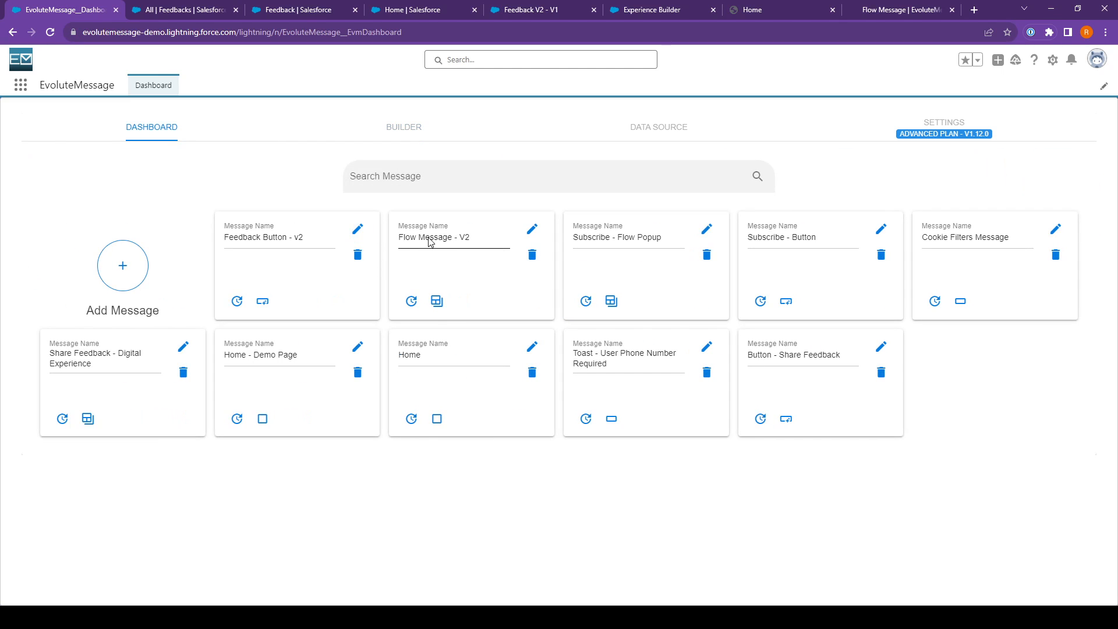
left_click(533, 229)
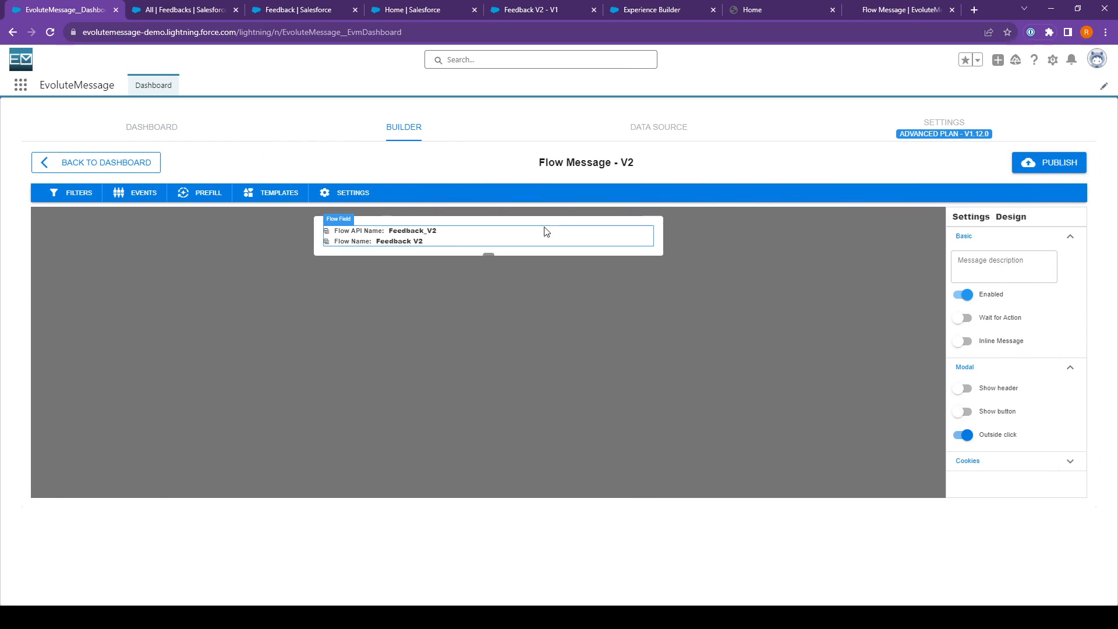
left_click(1011, 217)
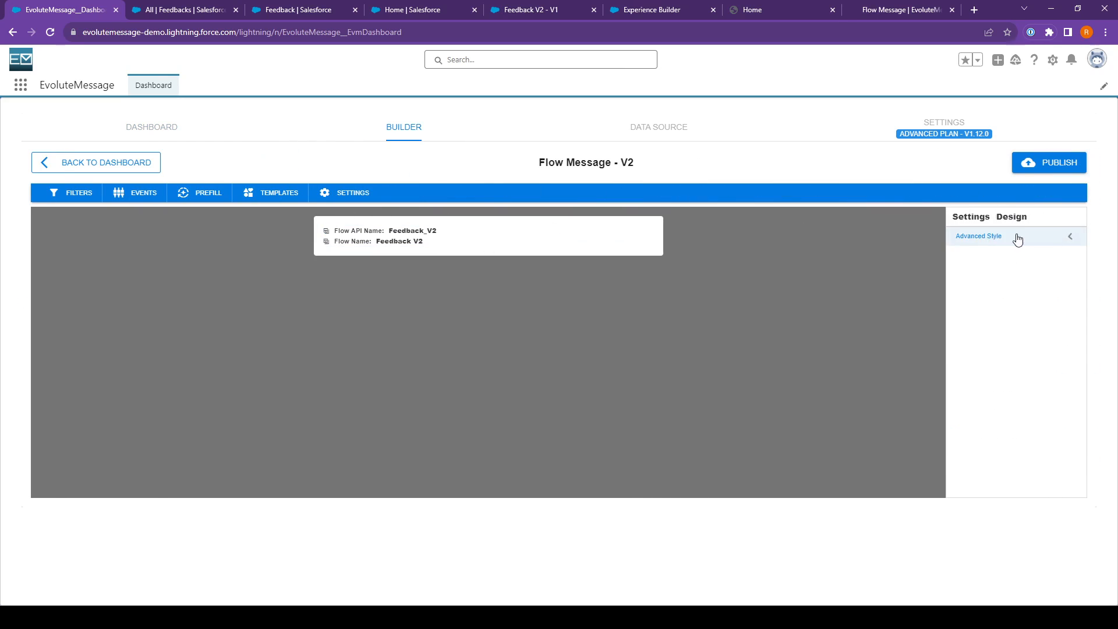
left_click(1016, 237)
left_click(1002, 260)
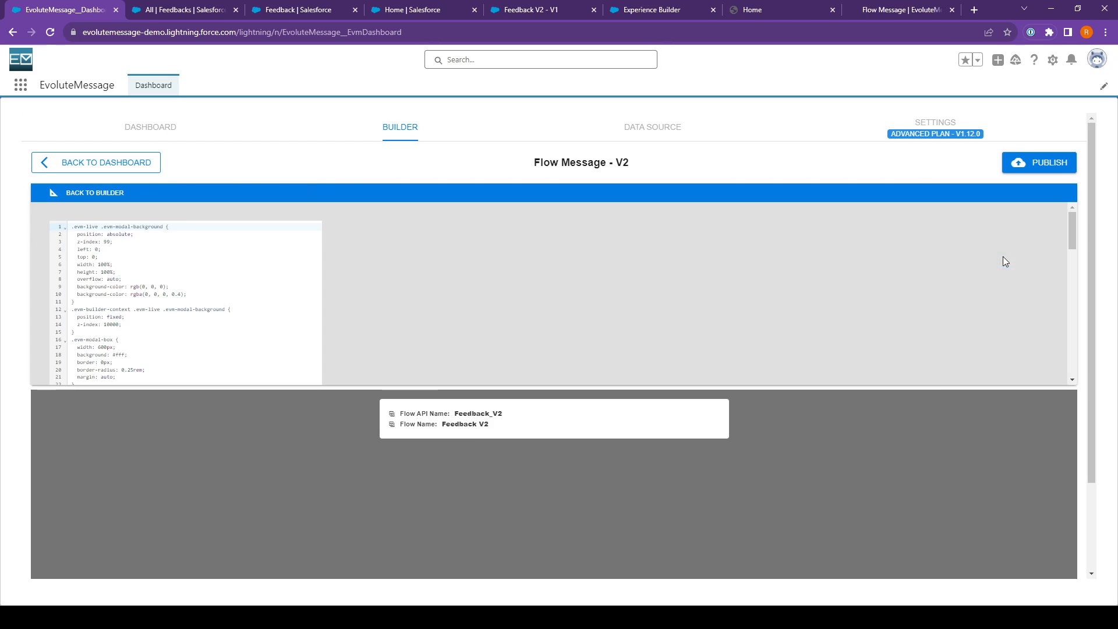
Step: Set the position of the .evm-live .evm-modal-background rule to fixed and publish the message
left_click(115, 235)
type("fixed")
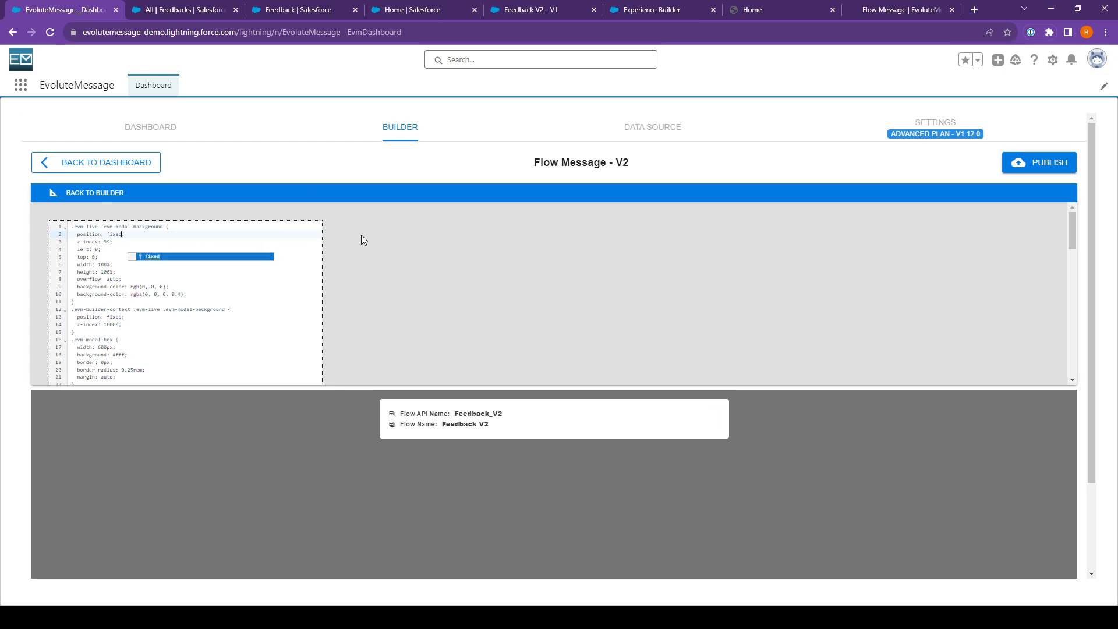
left_click(268, 234)
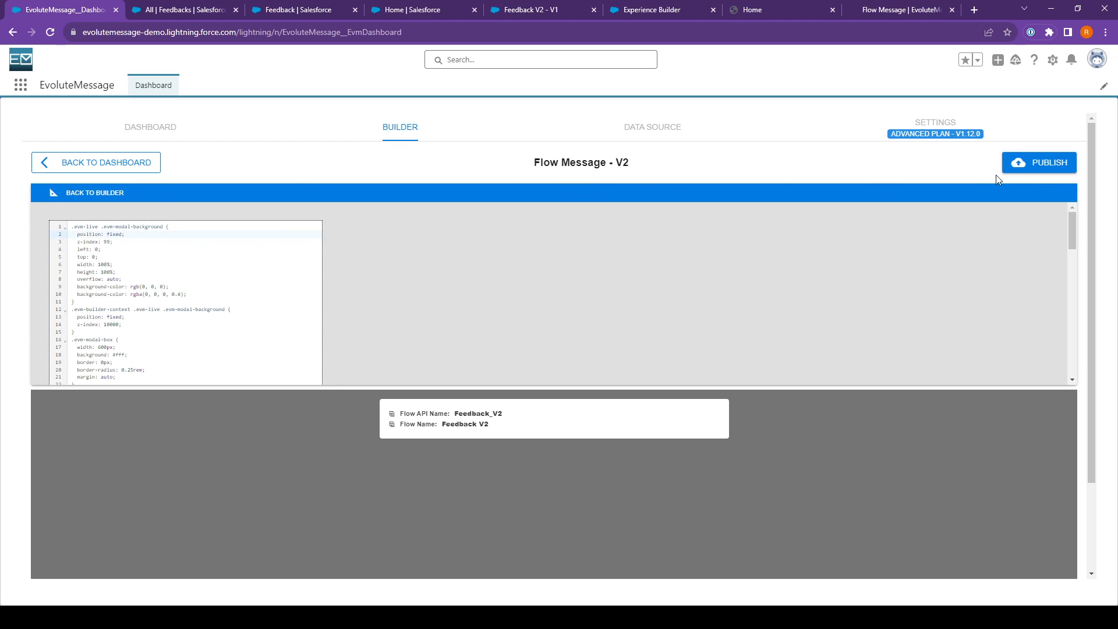
left_click(1016, 164)
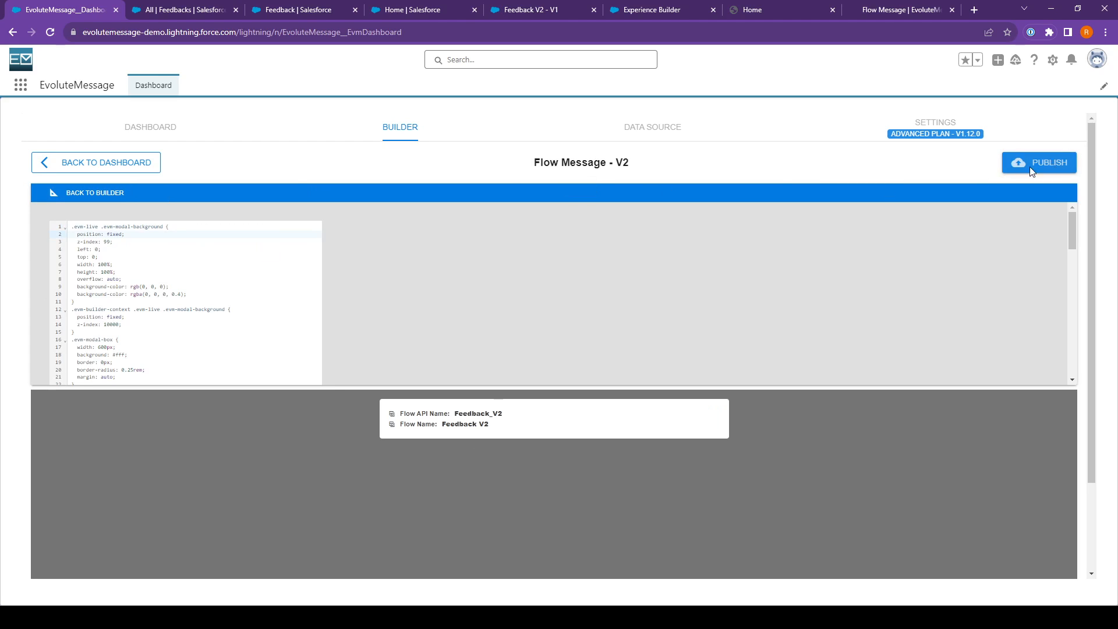
Step: Reload the site preview, submit the feedback text "Test1224" through the Feedback button's popup and close the thank-you screen
left_click(651, 10)
left_click(744, 11)
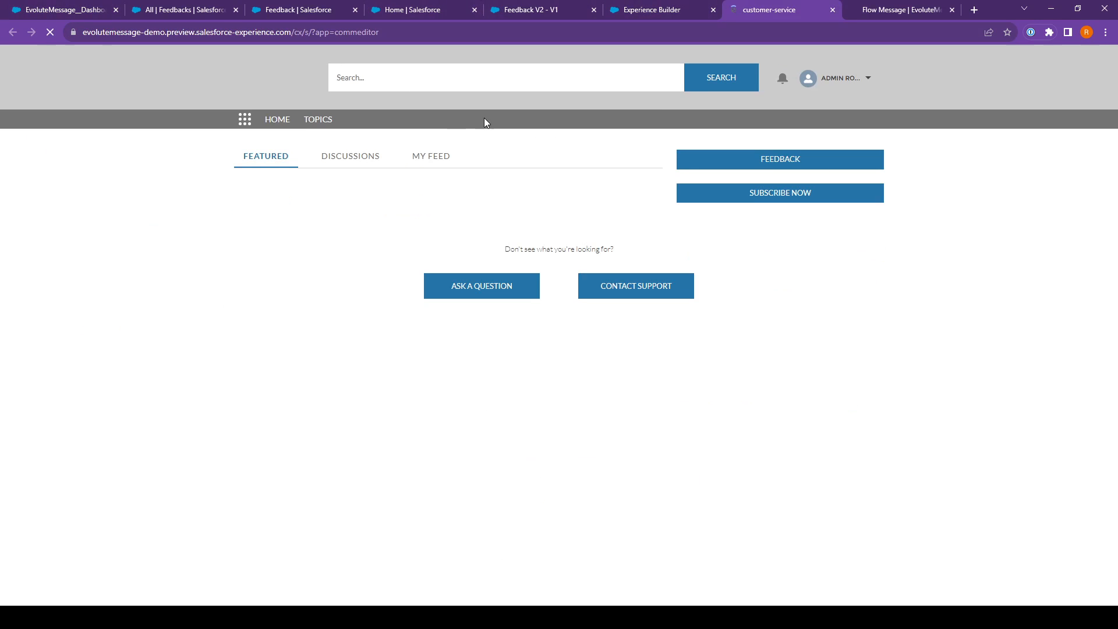
left_click(740, 163)
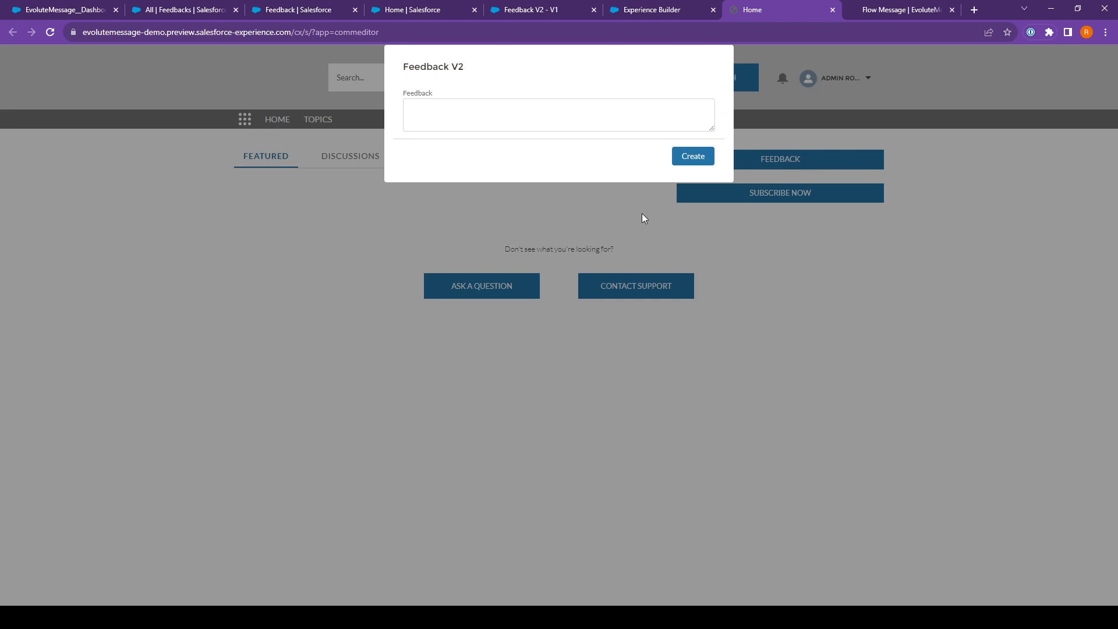
left_click(462, 120)
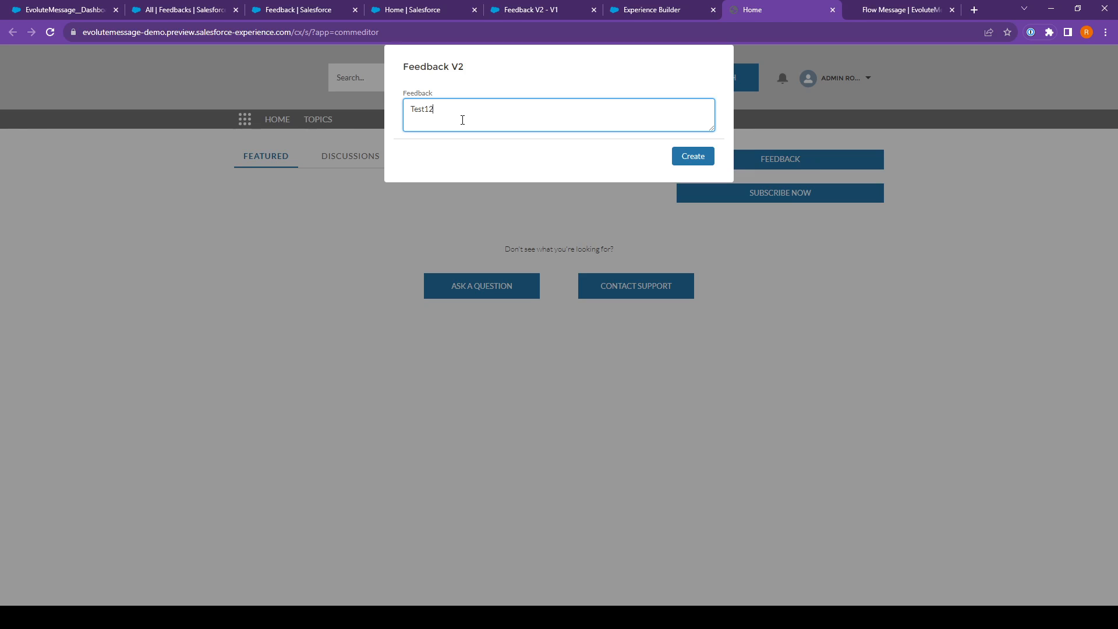
left_click(694, 155)
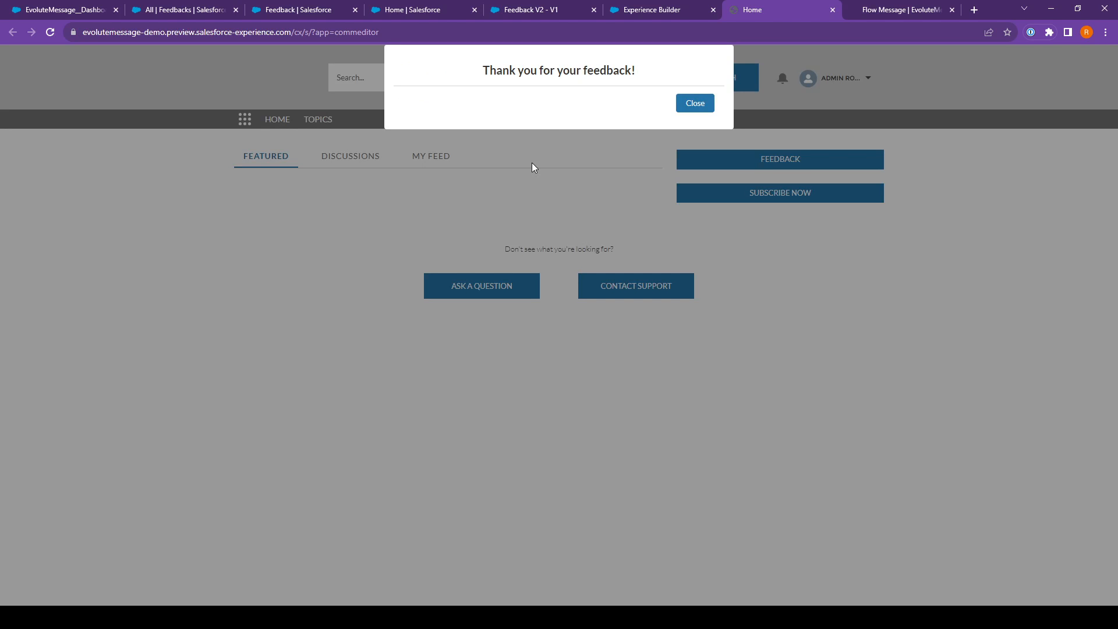
left_click(694, 104)
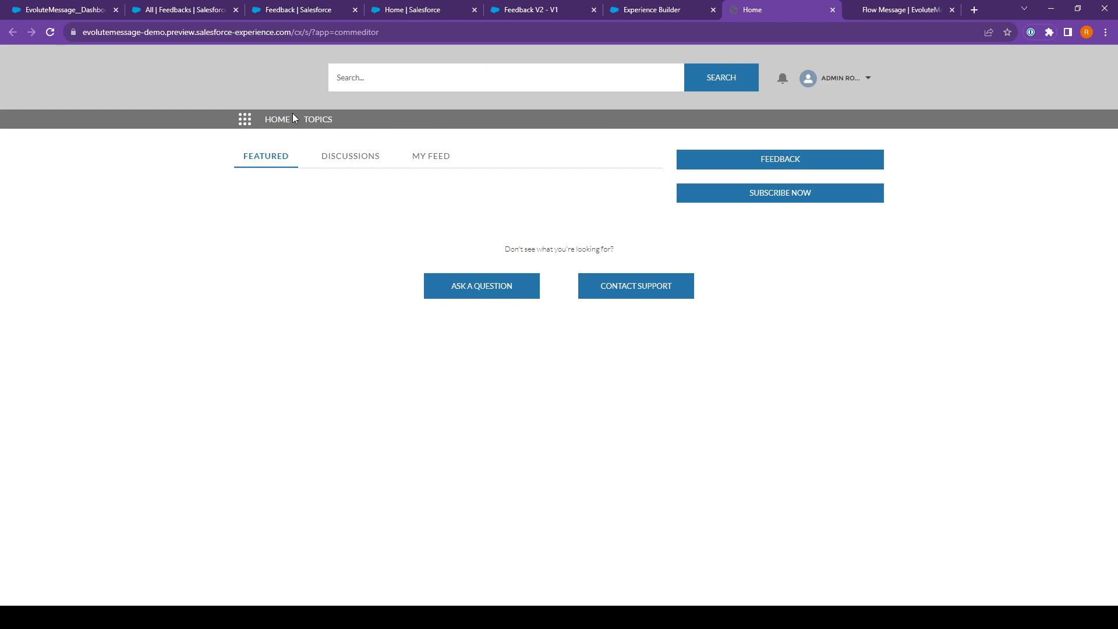
Step: Refresh the All list of Feedbacks and check the feedback text of the newest record
left_click(158, 10)
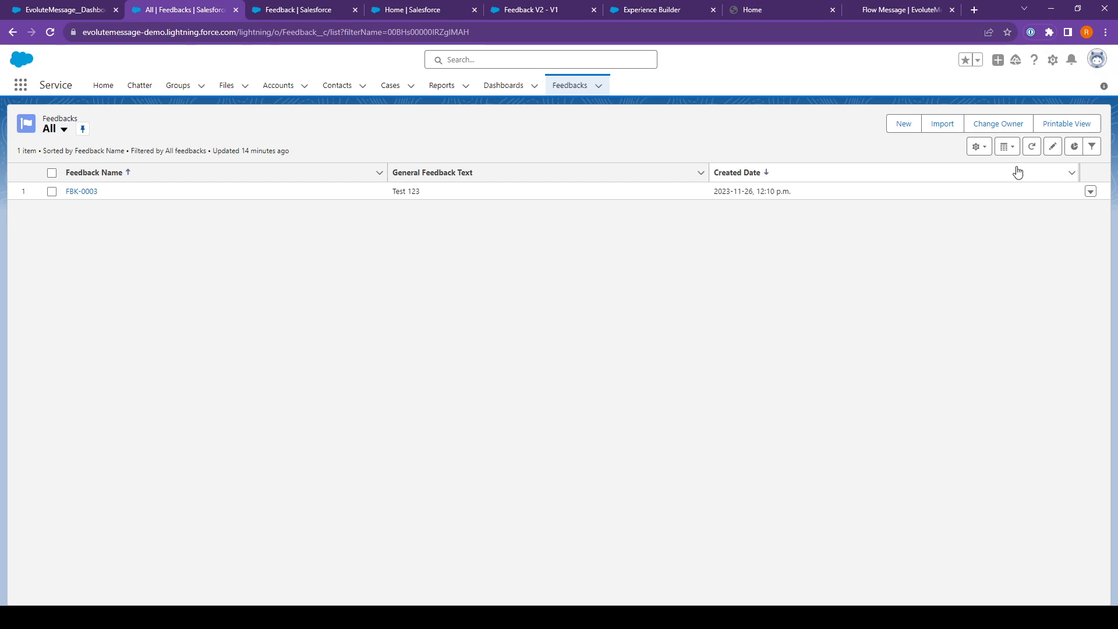
left_click(1031, 149)
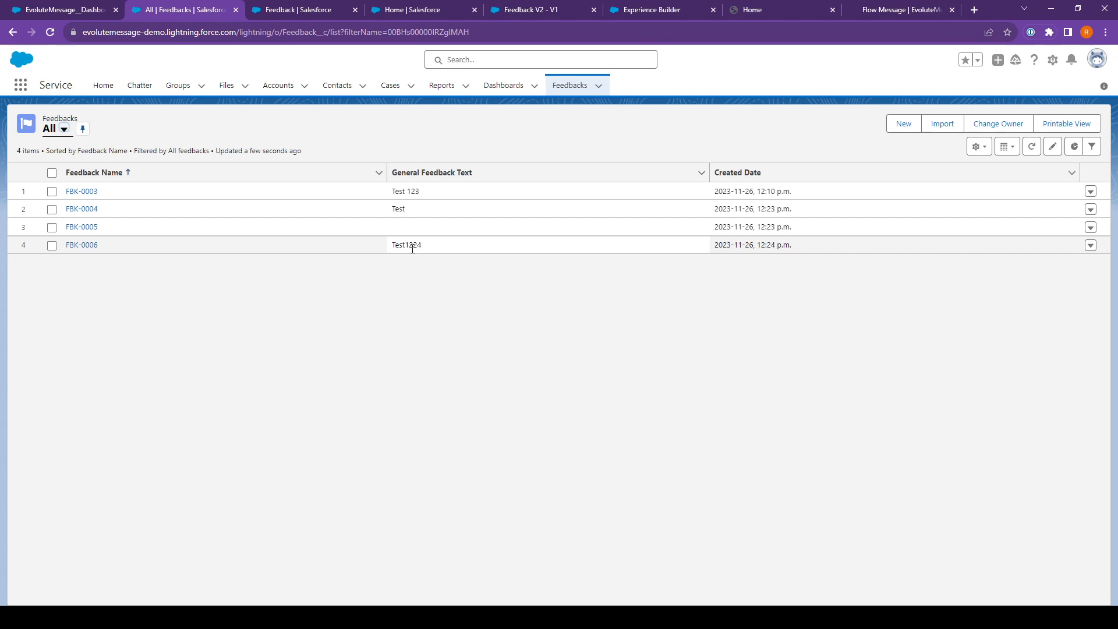
double_click(394, 245)
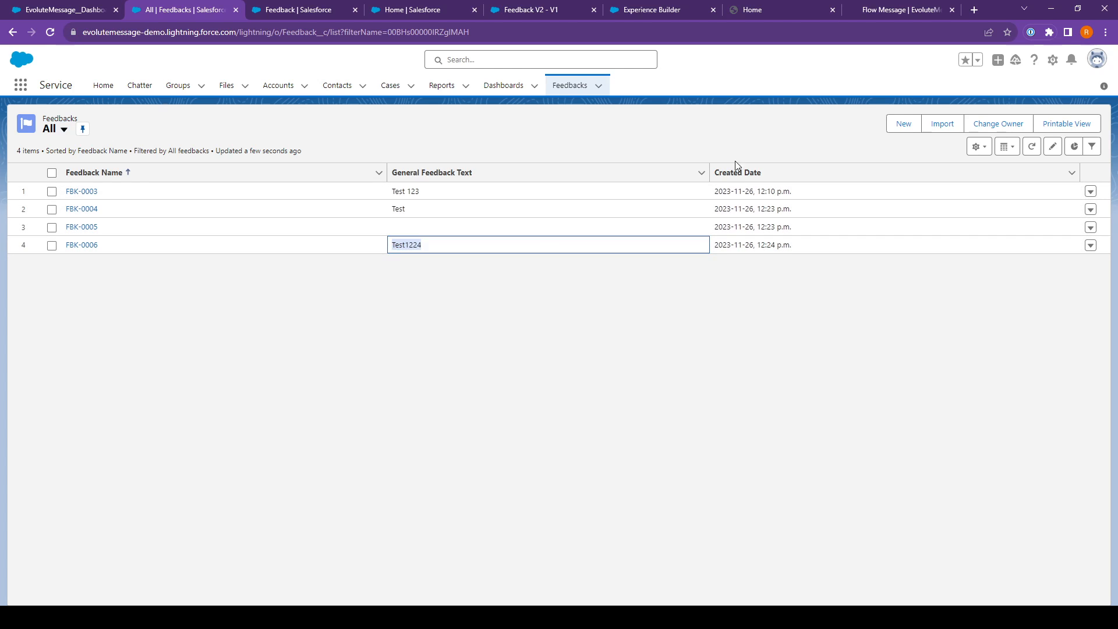
left_click(819, 132)
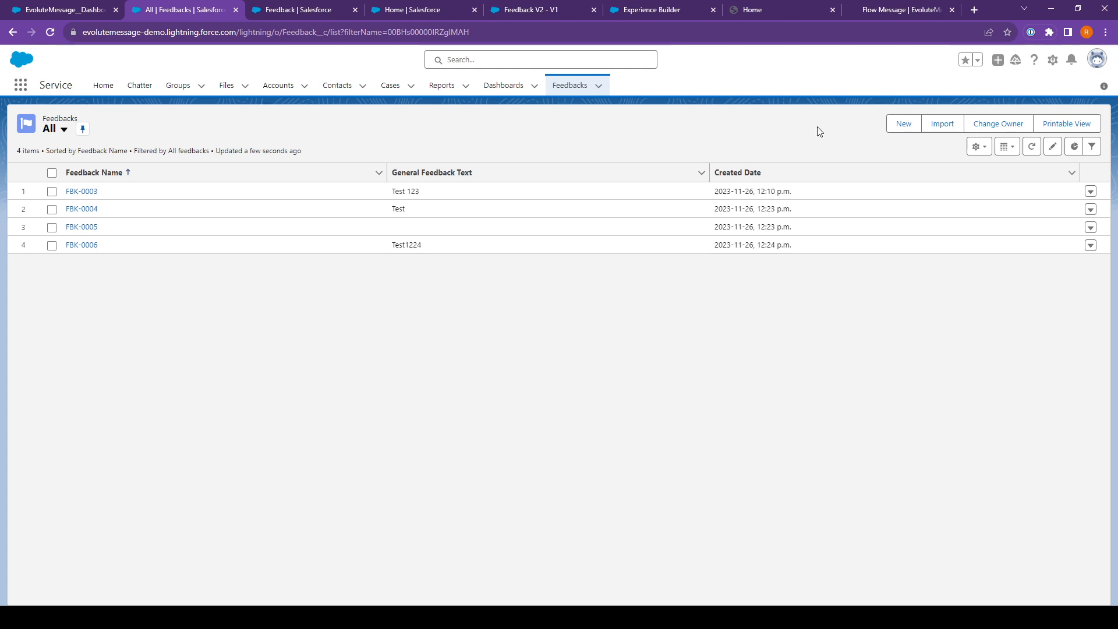
Step: Add the User field to the visible columns of the All Feedbacks list and save the selection
left_click(979, 147)
left_click(938, 291)
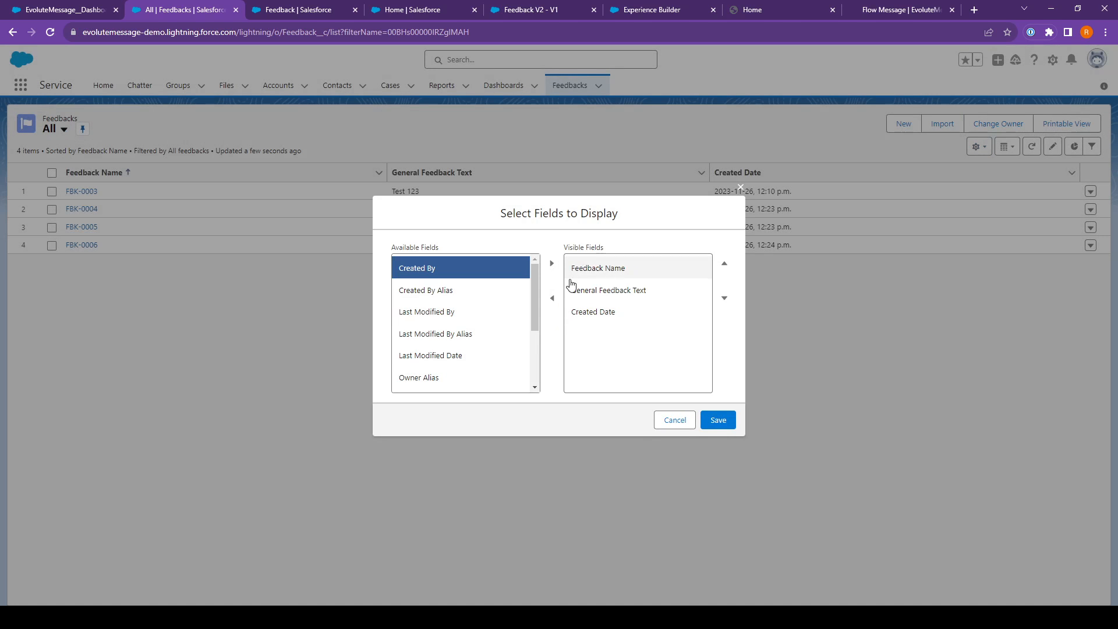
scroll(470, 349, "down", 3)
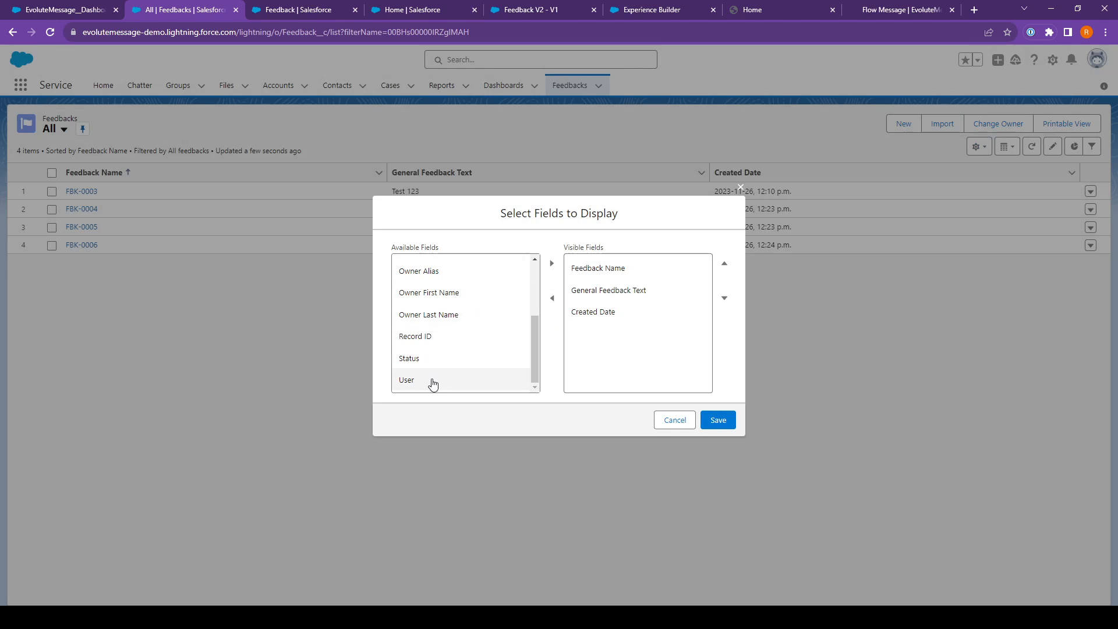
left_click(431, 380)
left_click(551, 263)
left_click(718, 419)
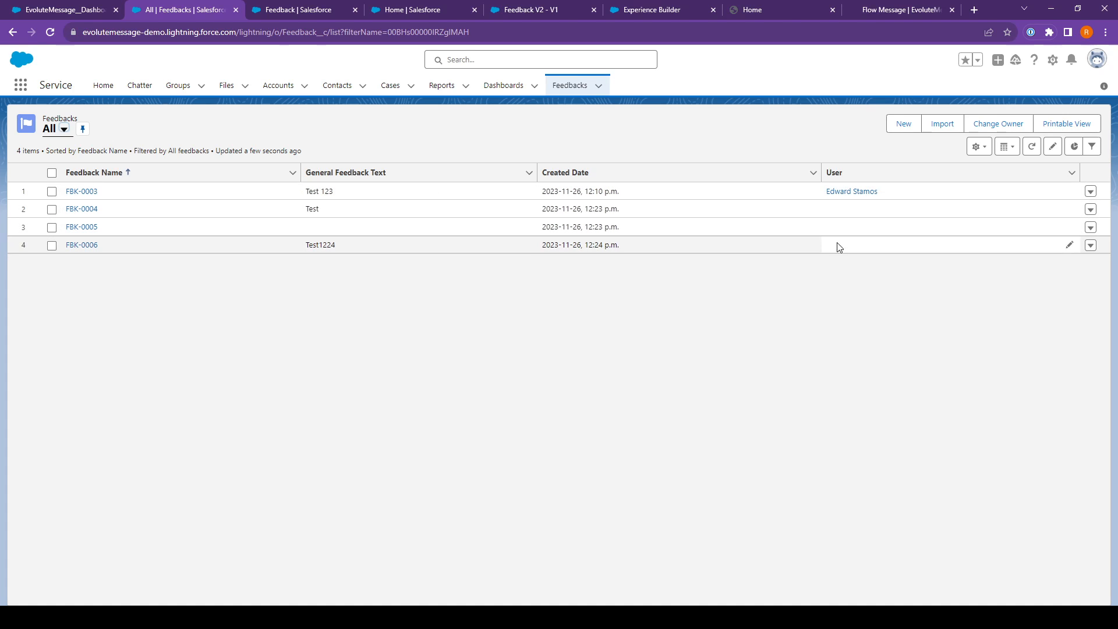
left_click(651, 10)
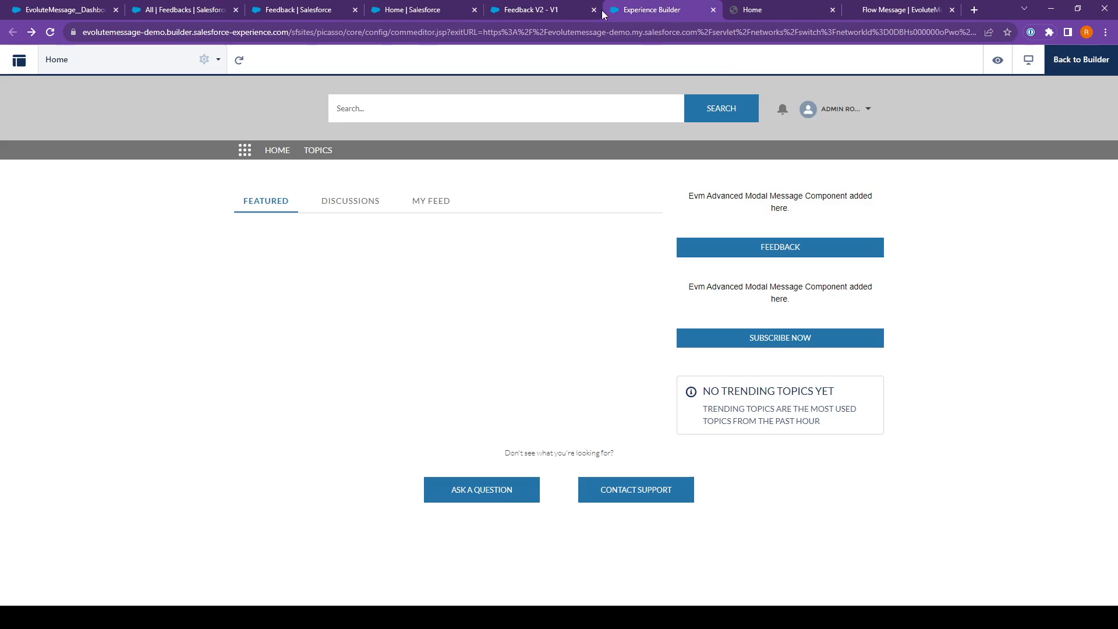
left_click(542, 10)
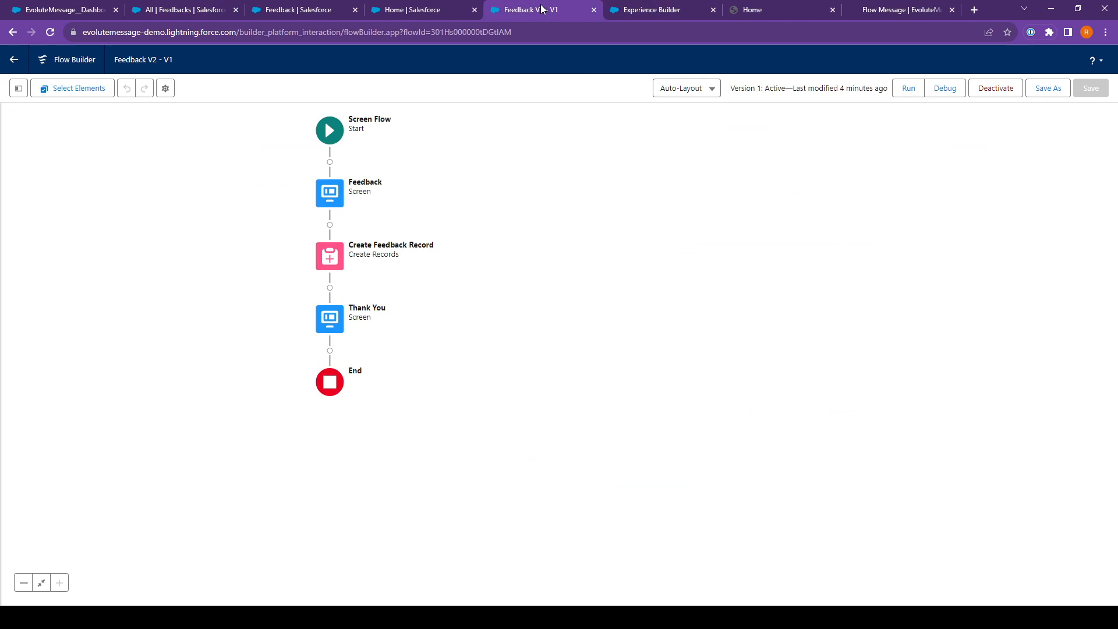
left_click(647, 9)
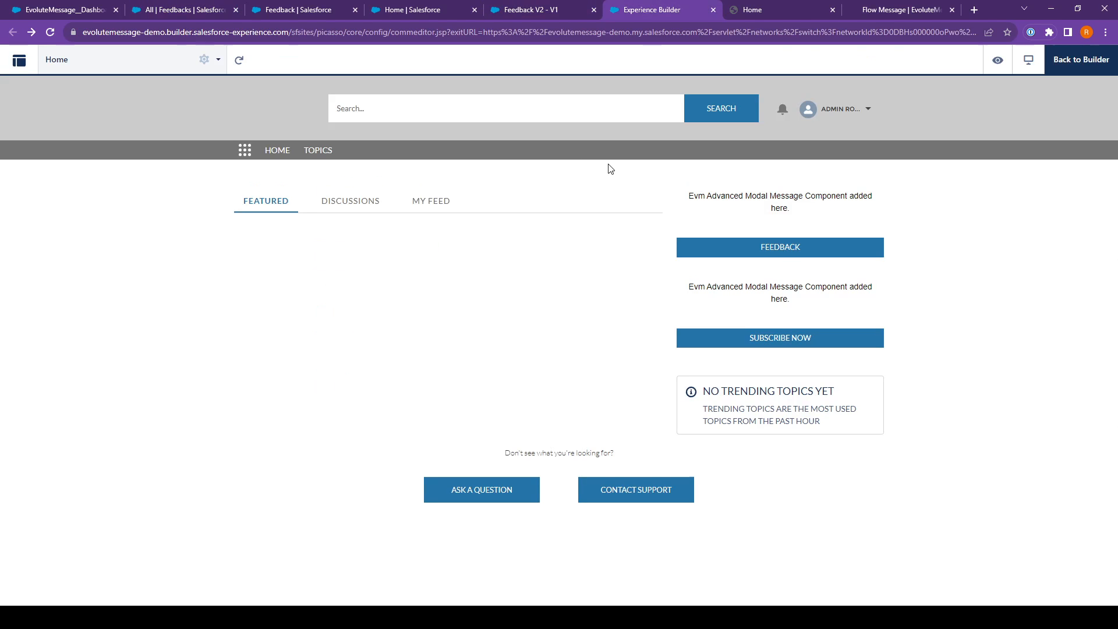
left_click(546, 16)
left_click(382, 10)
left_click(693, 10)
left_click(796, 11)
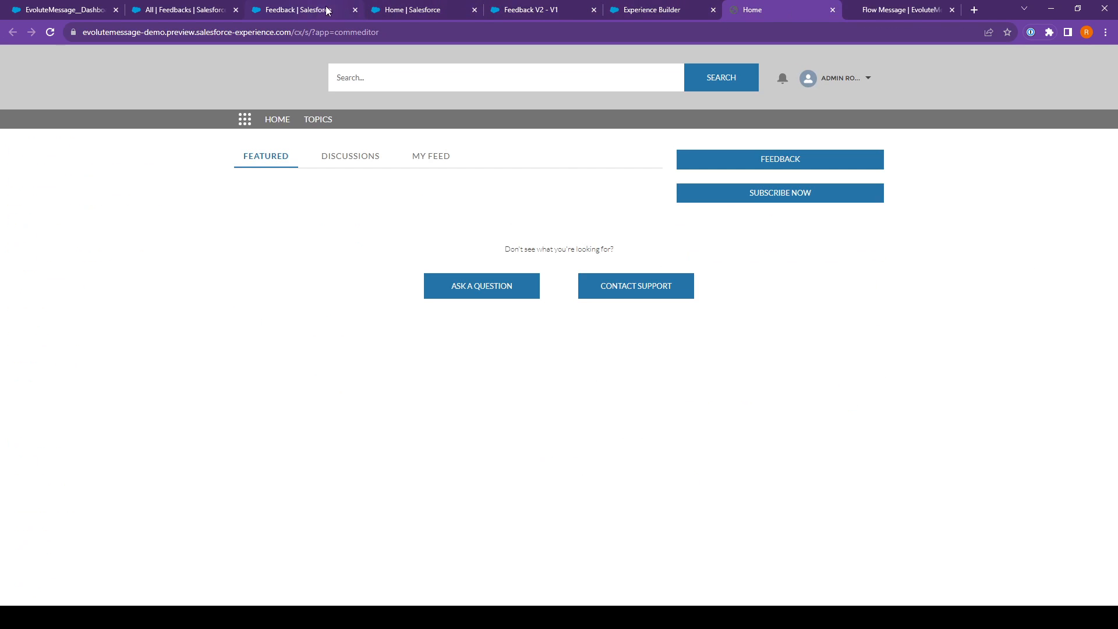
left_click(535, 11)
left_click(441, 10)
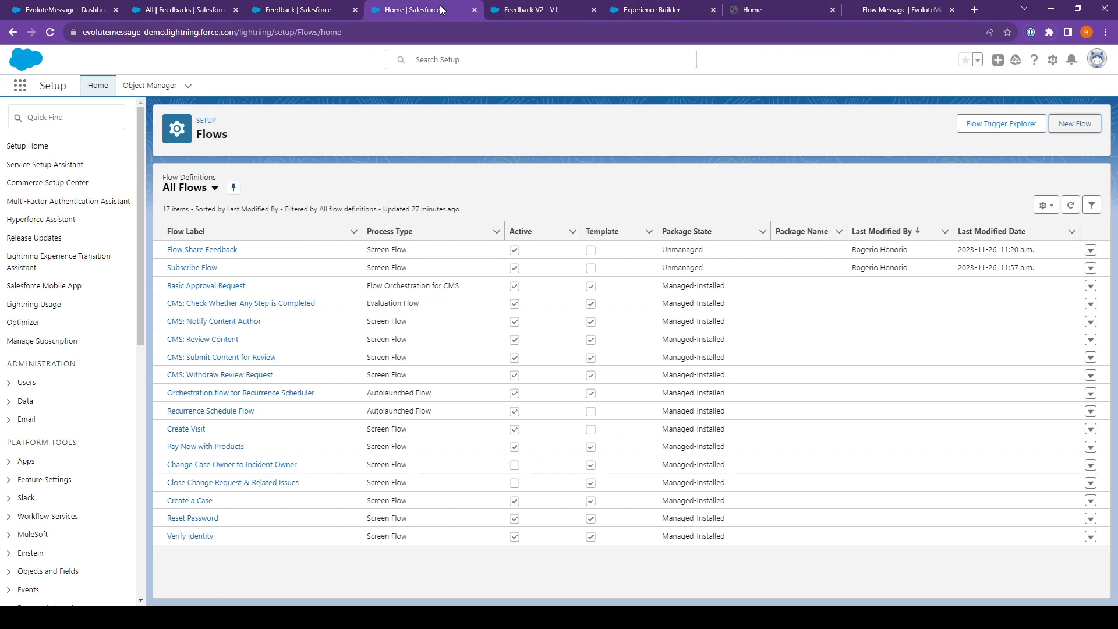
left_click(311, 10)
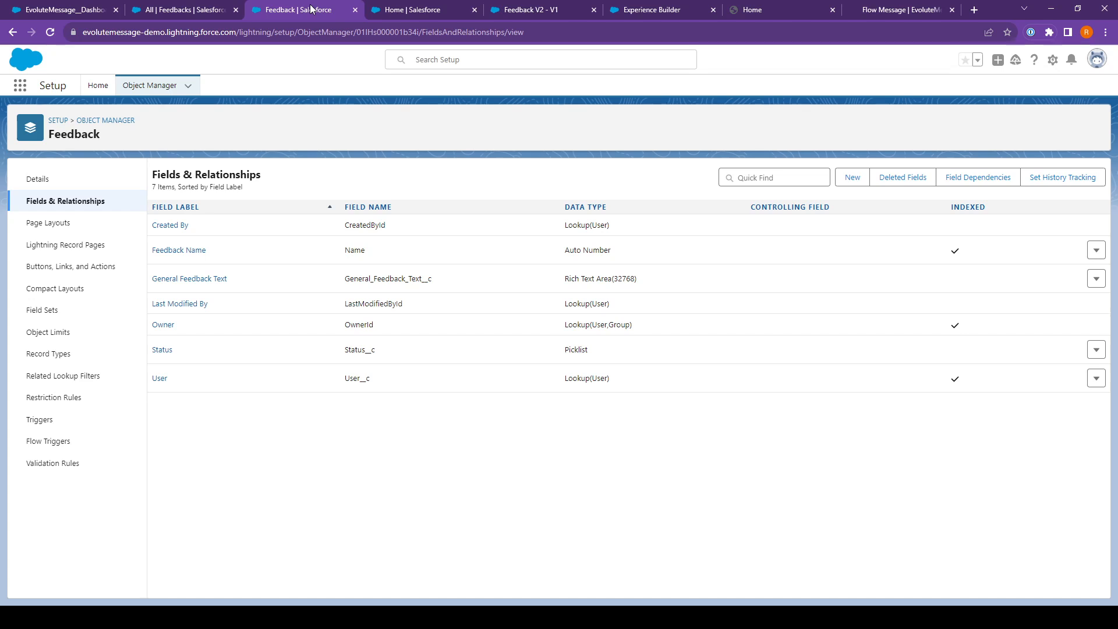
left_click(678, 10)
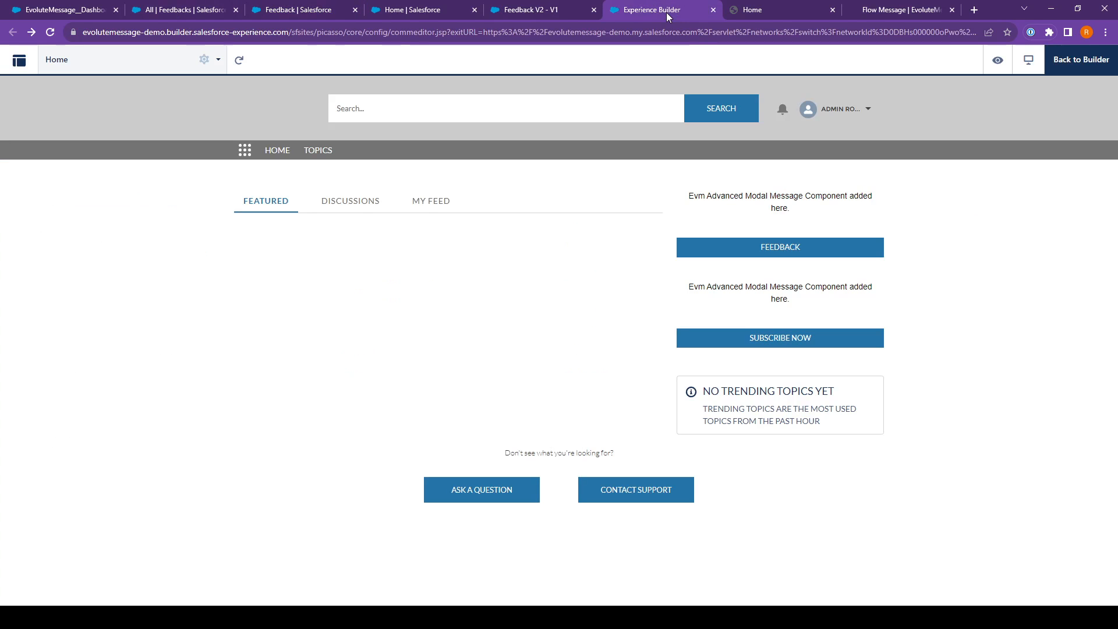
left_click(738, 11)
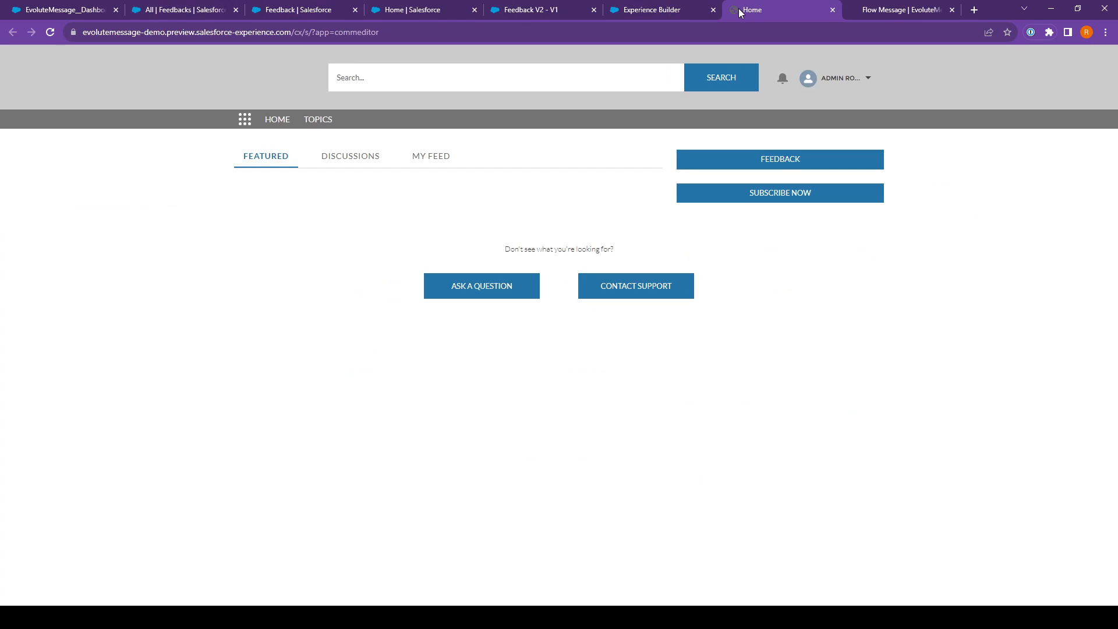
left_click(899, 10)
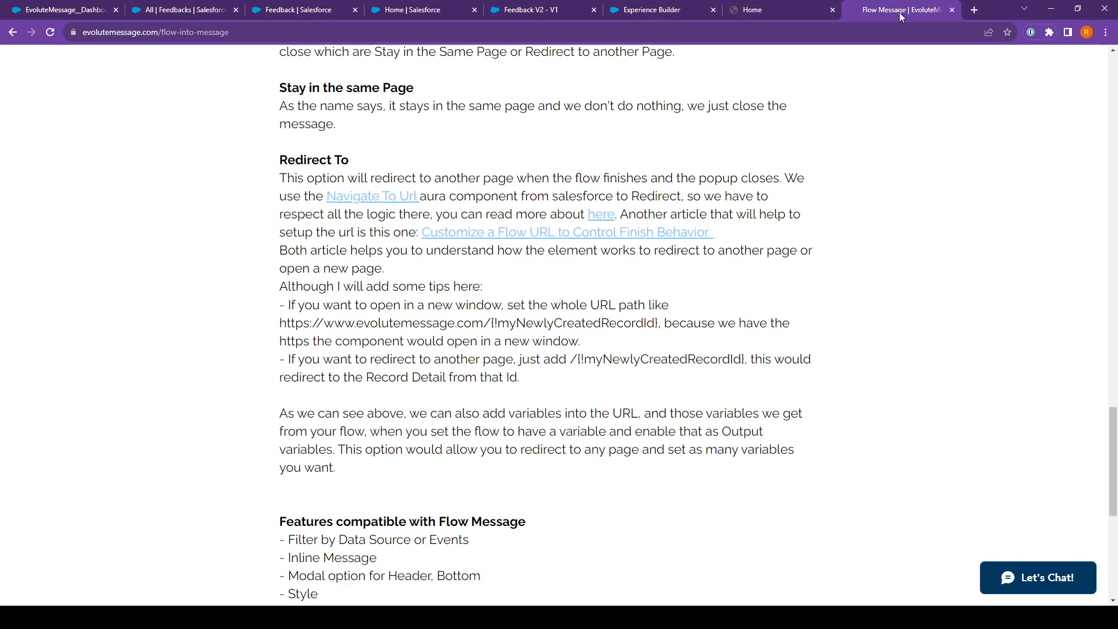
left_click(780, 8)
left_click(537, 13)
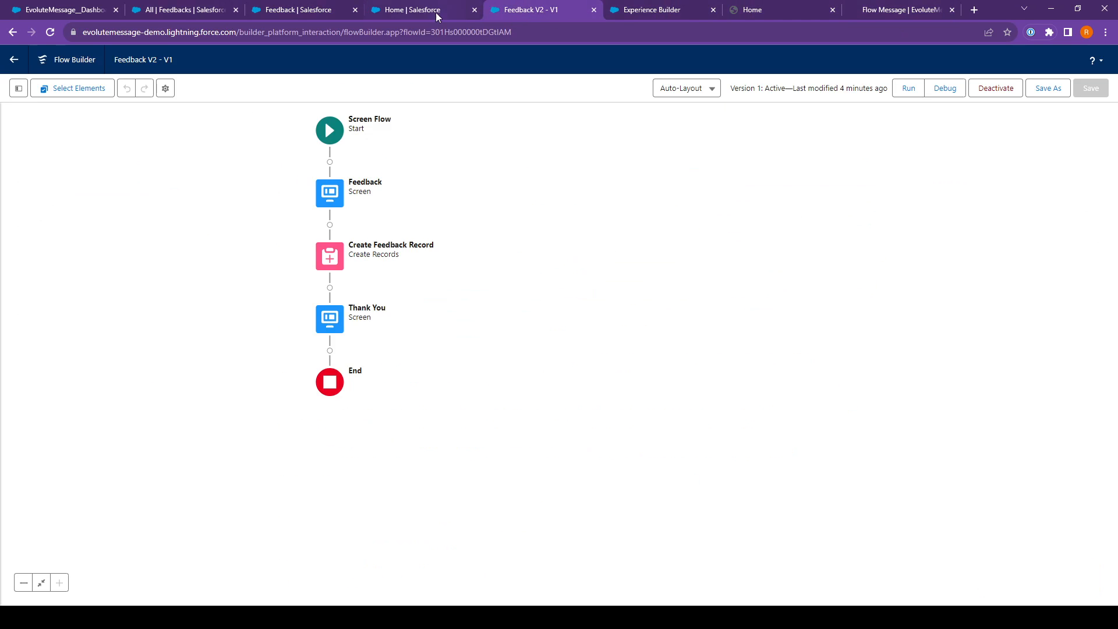
left_click(437, 12)
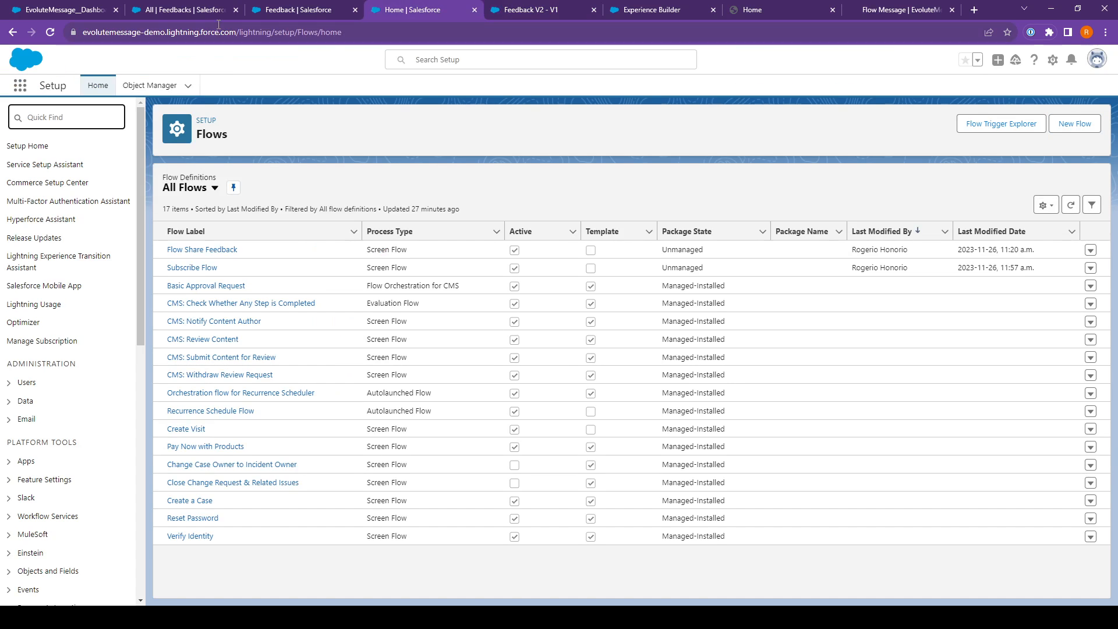
Step: Open the user linked to the "Test 123" feedback record and the contact record of the same person
left_click(181, 12)
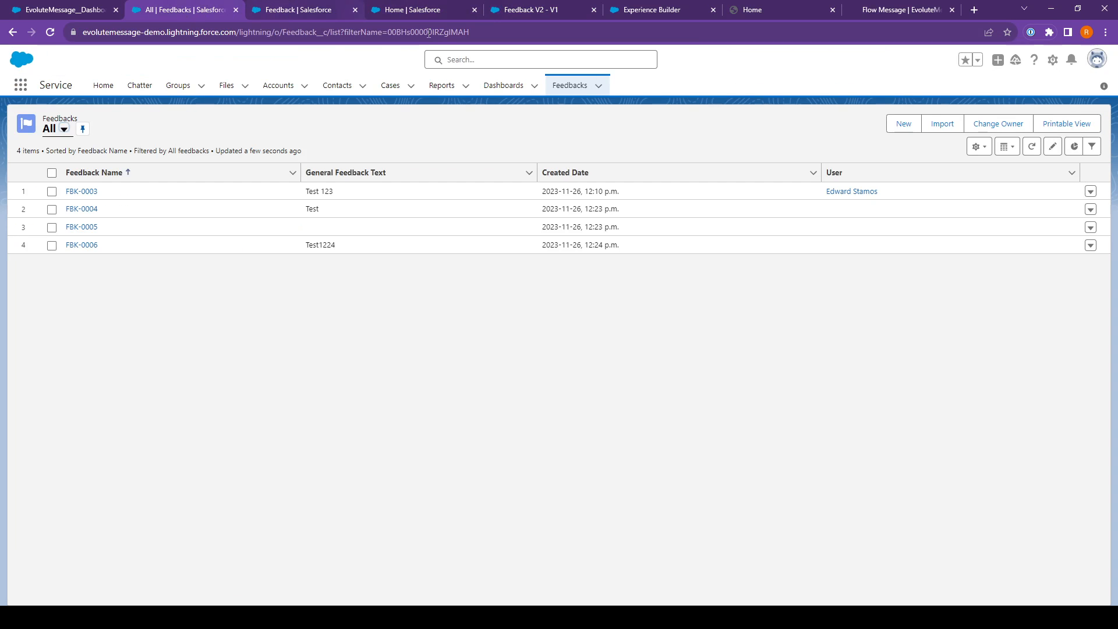
left_click(859, 193)
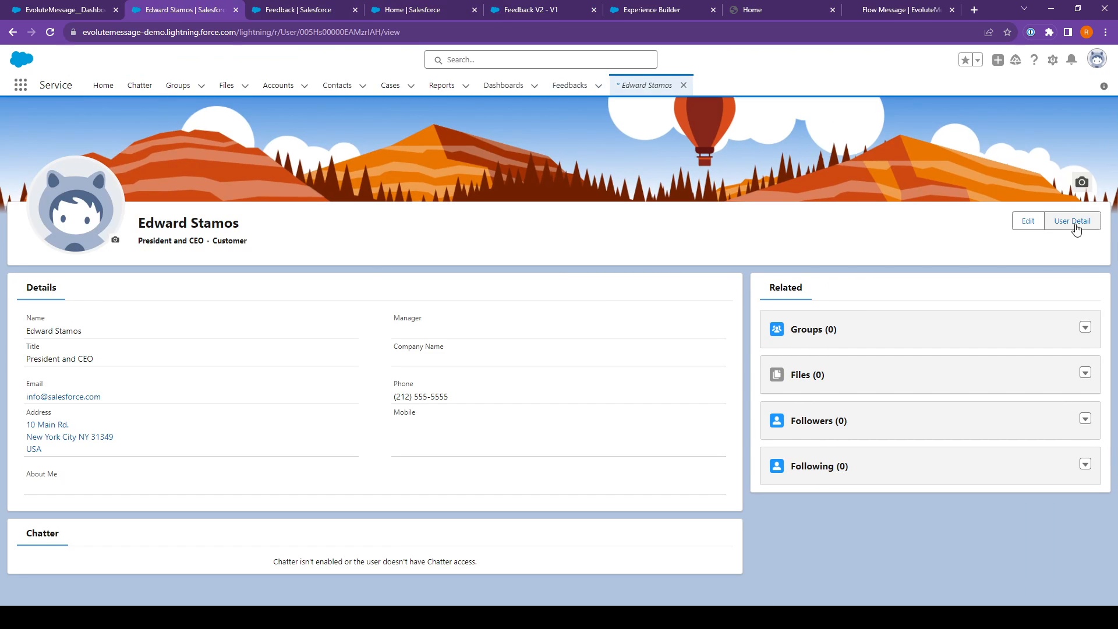
left_click(337, 86)
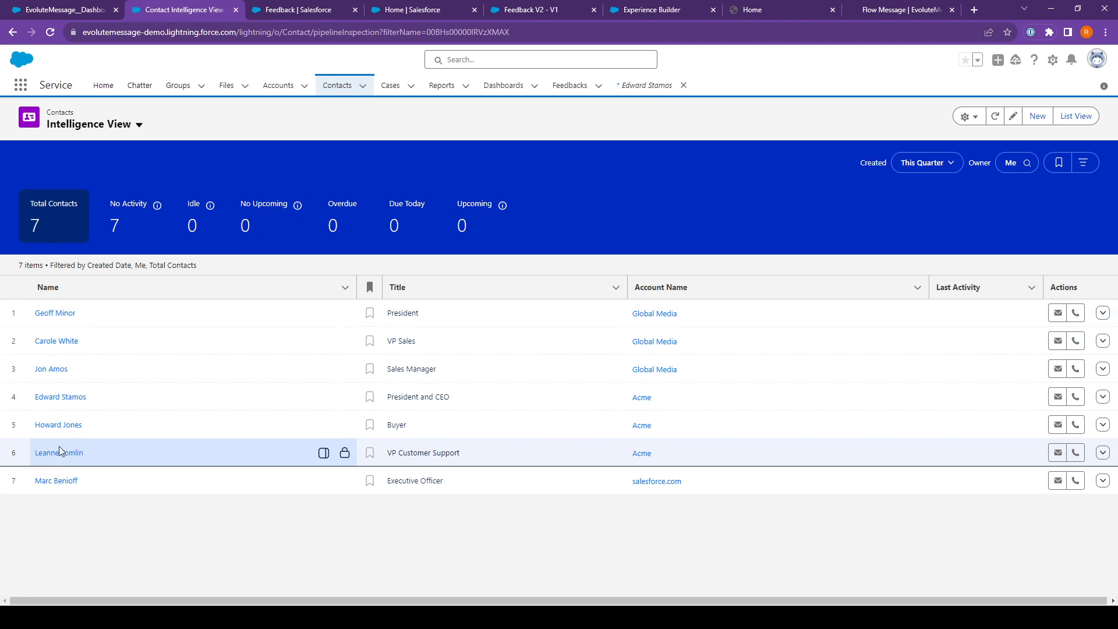
left_click(53, 402)
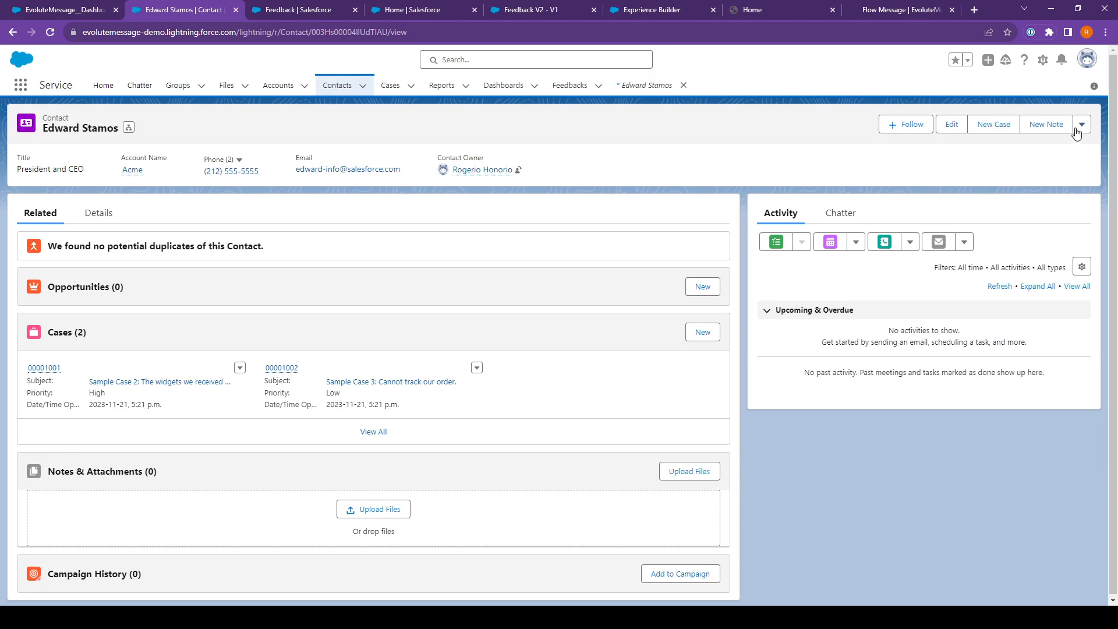
Step: View the contact's customer user record in Setup and review its permission set assignments
left_click(1081, 125)
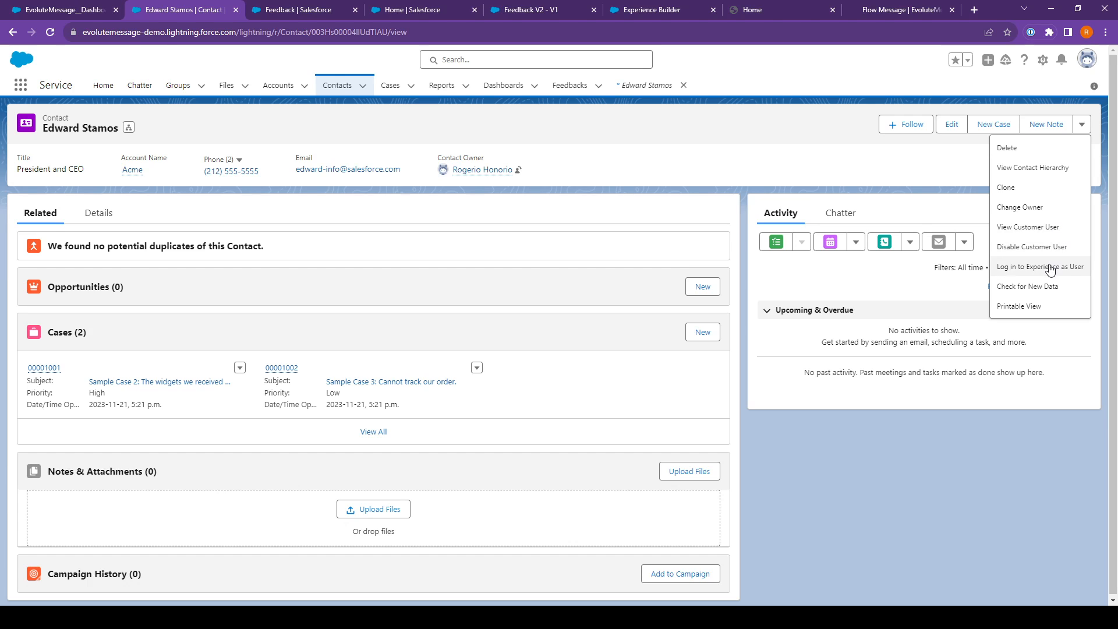
left_click(1034, 228)
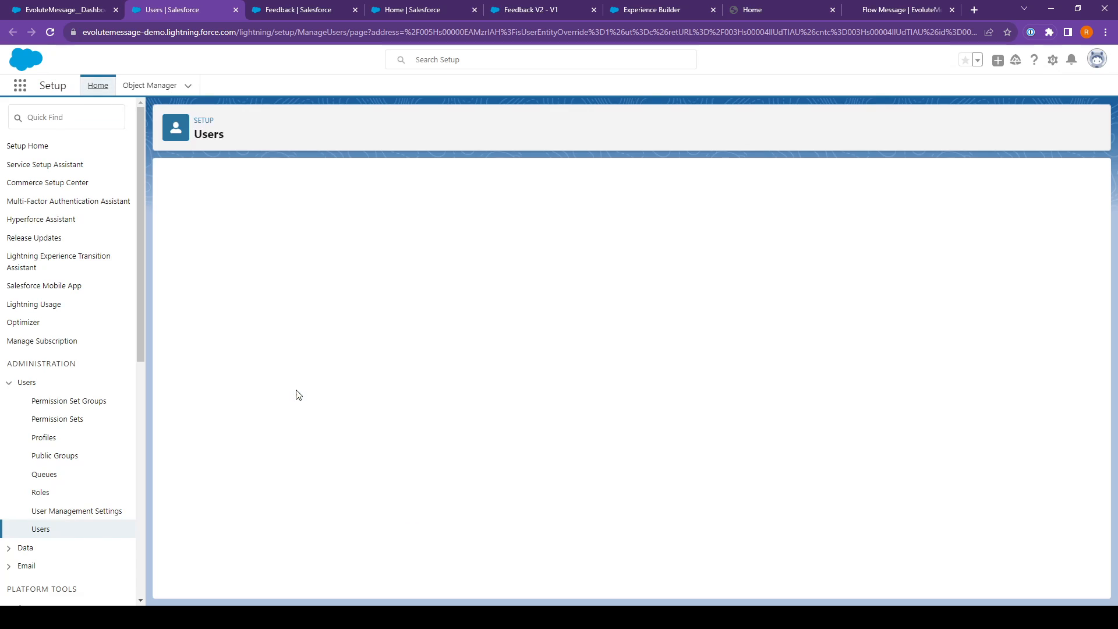
scroll(307, 425, "down", 10)
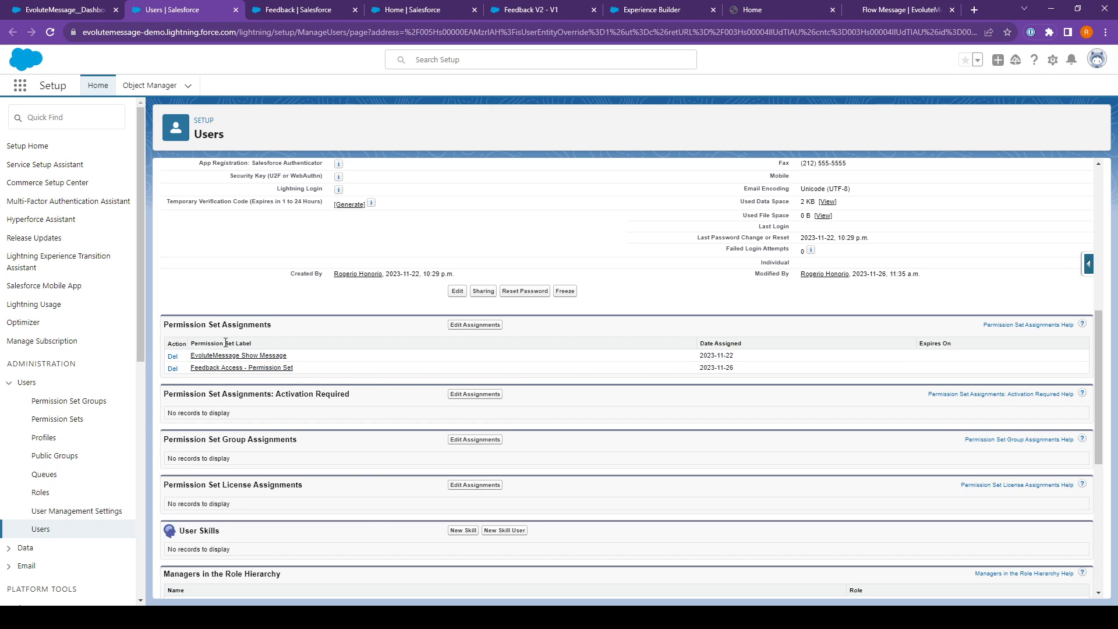
scroll(316, 327, "up", 1)
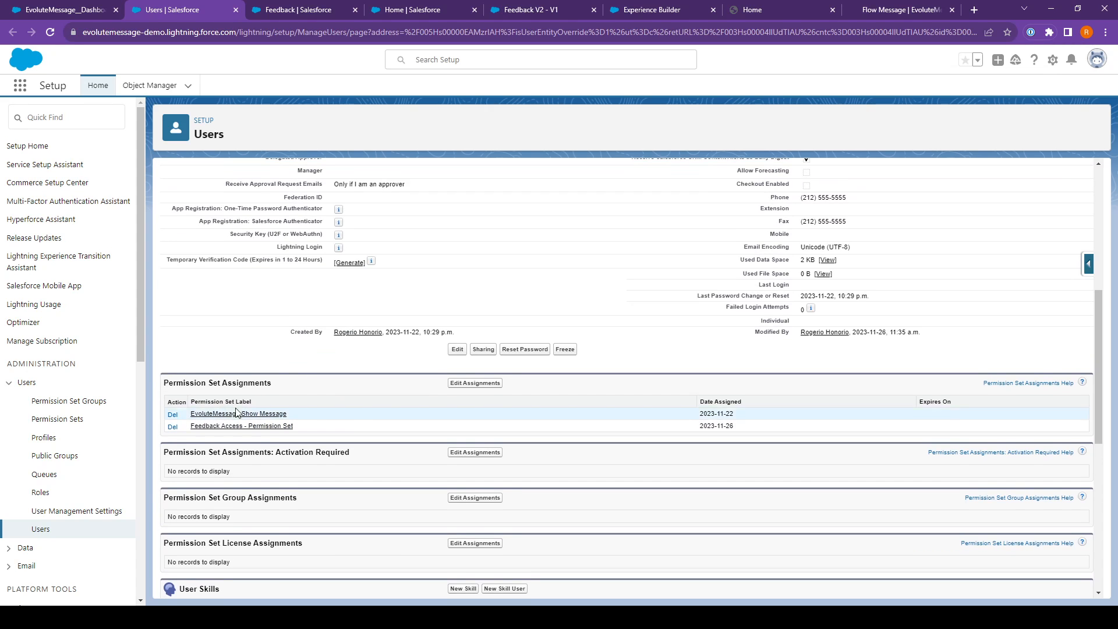
scroll(236, 412, "up", 6)
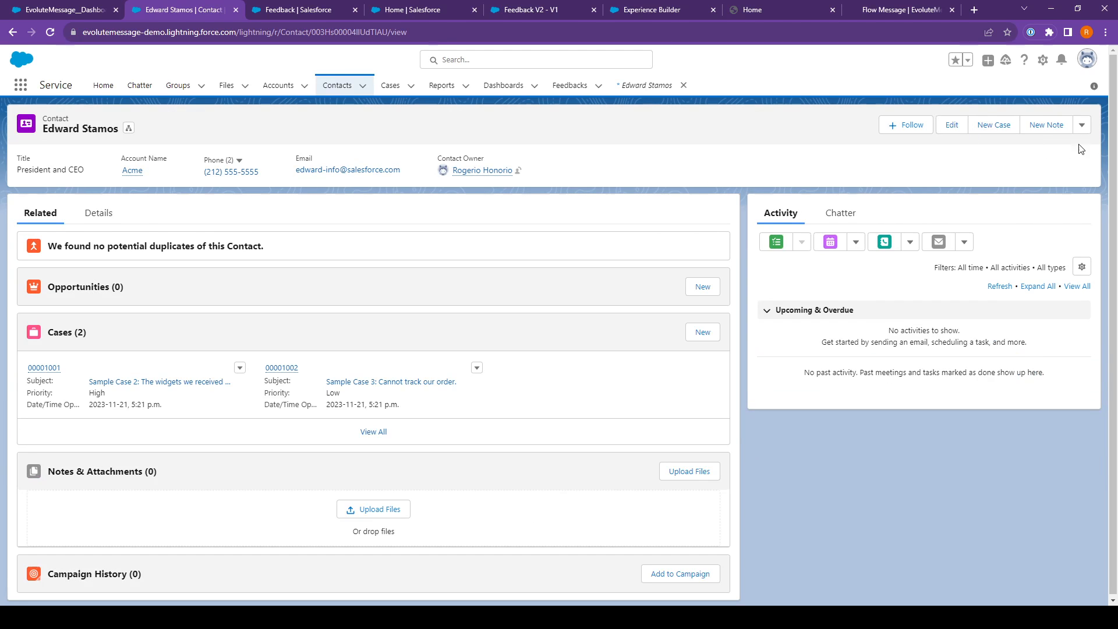
Step: Log in to the Experience site as the contact's user, submit the feedback text "Tets1226" and close the thank-you screen
left_click(1081, 124)
left_click(1061, 266)
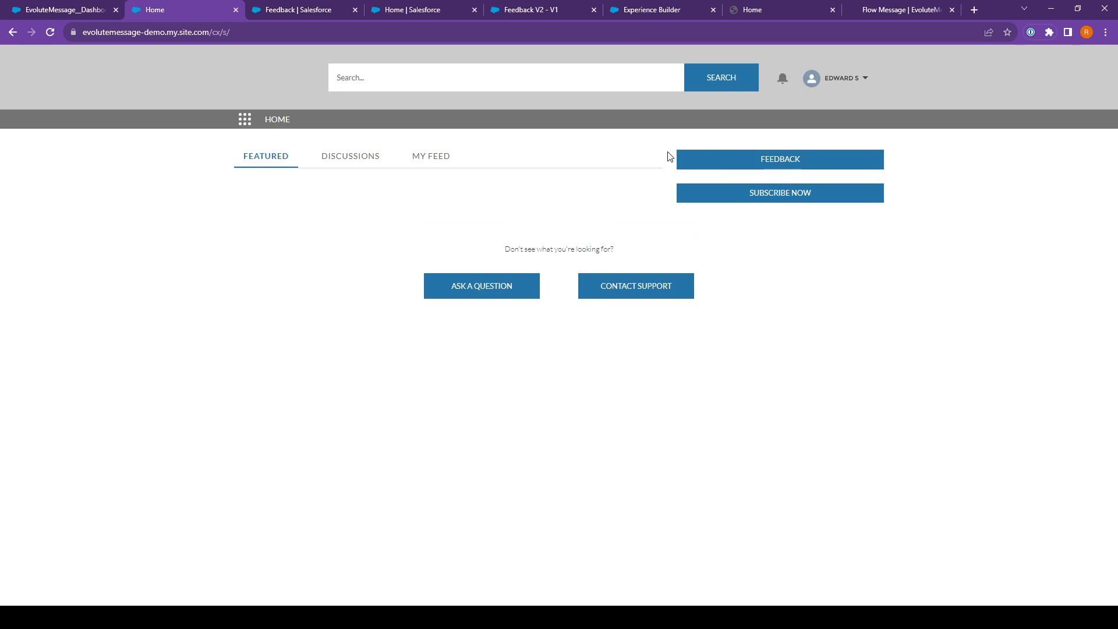
left_click(717, 163)
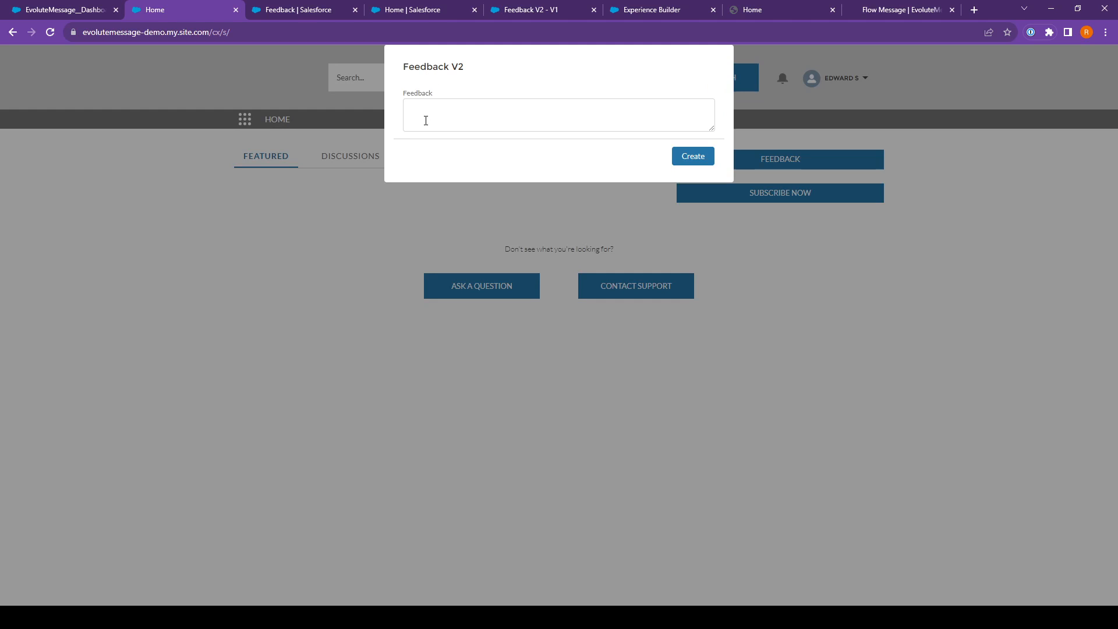
left_click(449, 110)
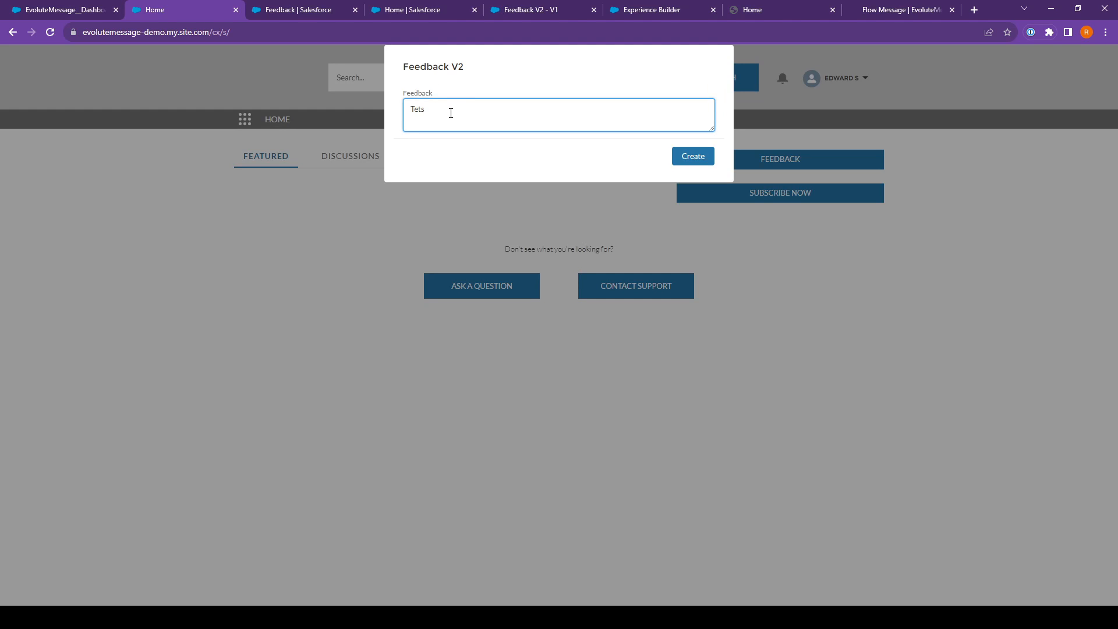
type("Tets1226")
left_click(691, 157)
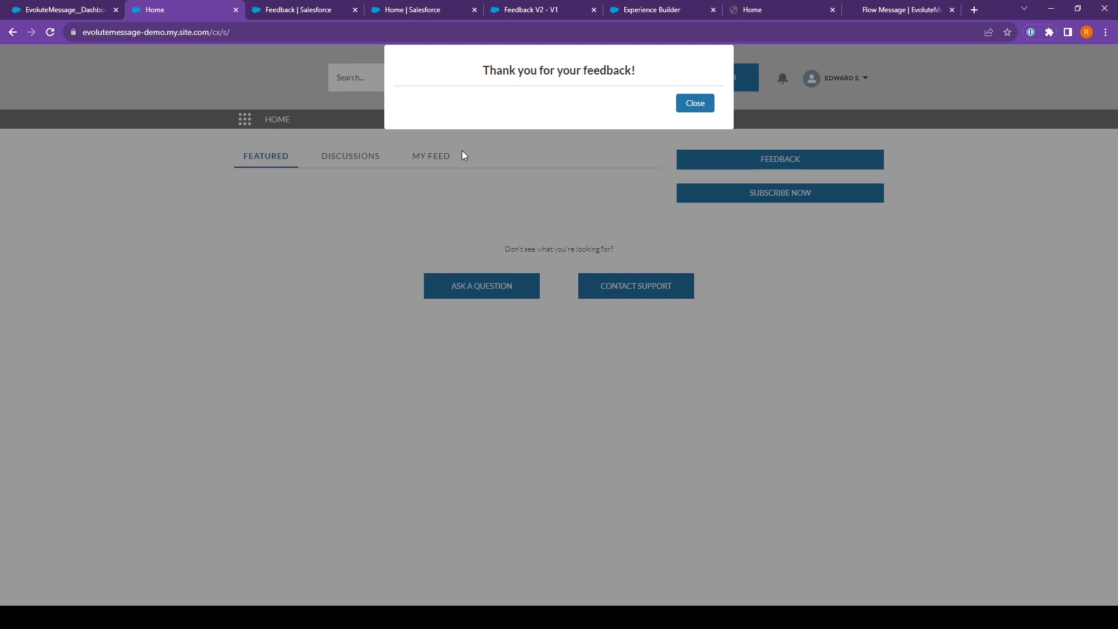
left_click(694, 104)
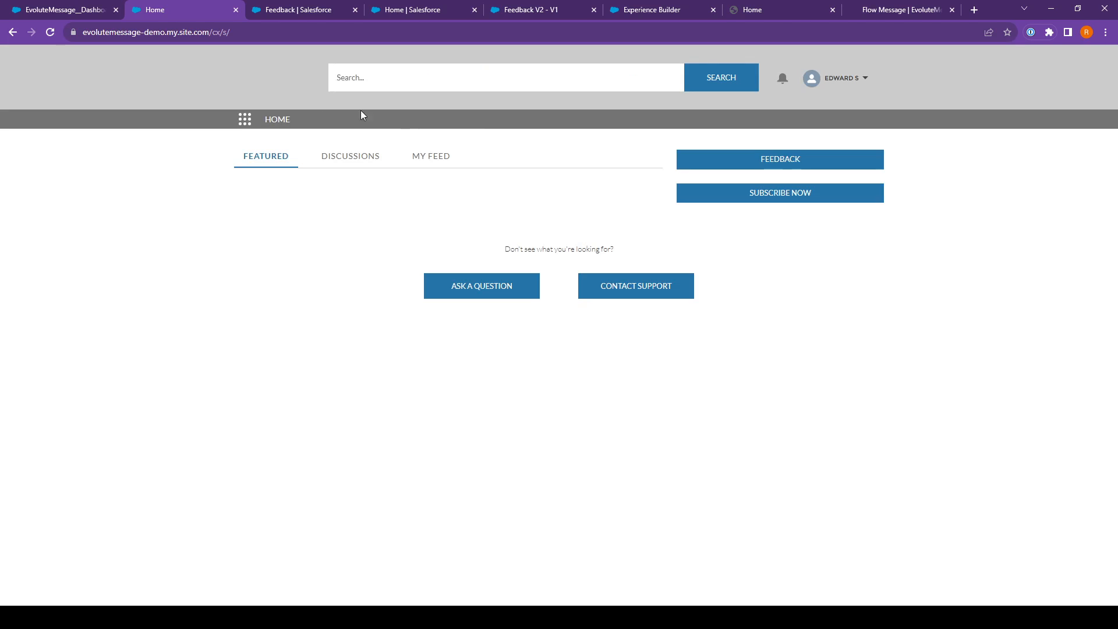
Step: Return to the All list of Feedbacks and check the feedback text and User of the newest record
left_click(12, 32)
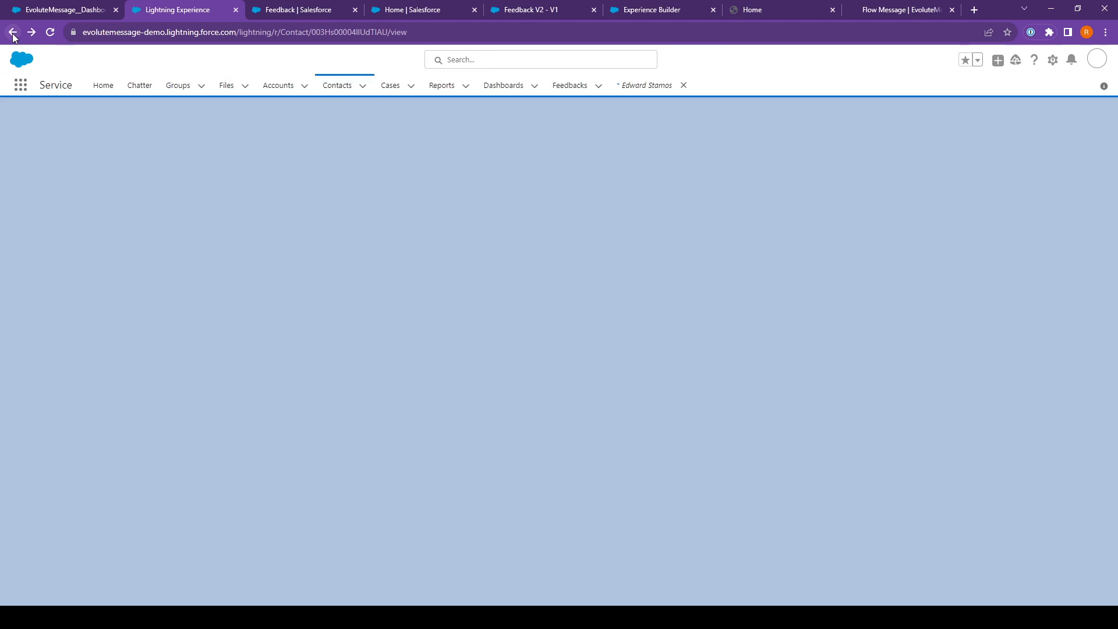
left_click(574, 86)
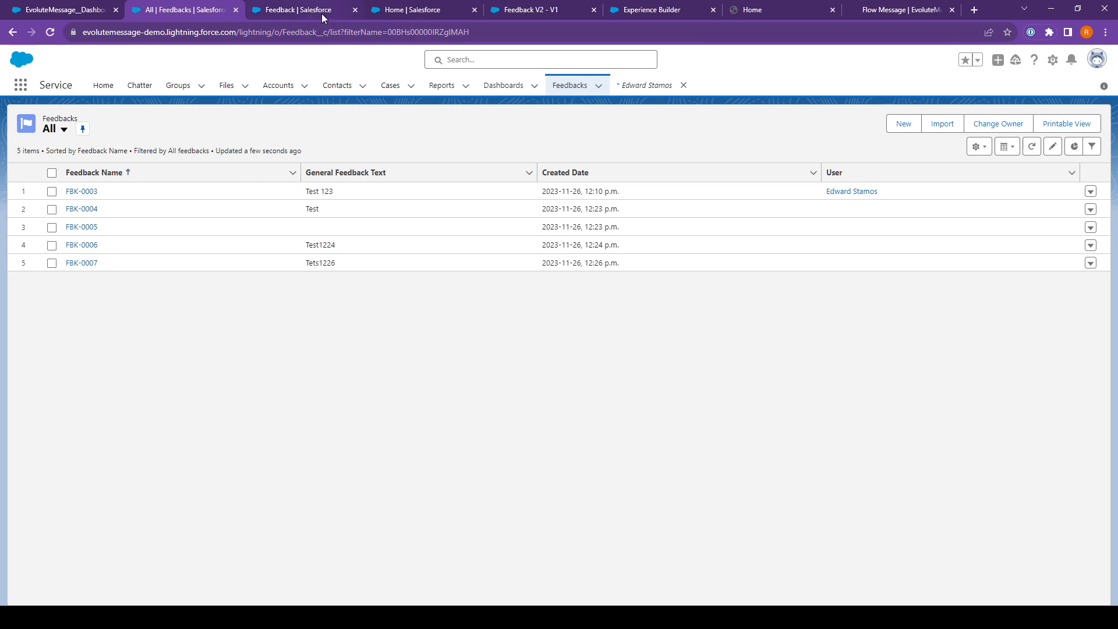
Step: Open the Subscribe Now popup on the site preview, look over its sign-up form and dismiss it without subscribing
left_click(292, 11)
left_click(404, 12)
left_click(522, 13)
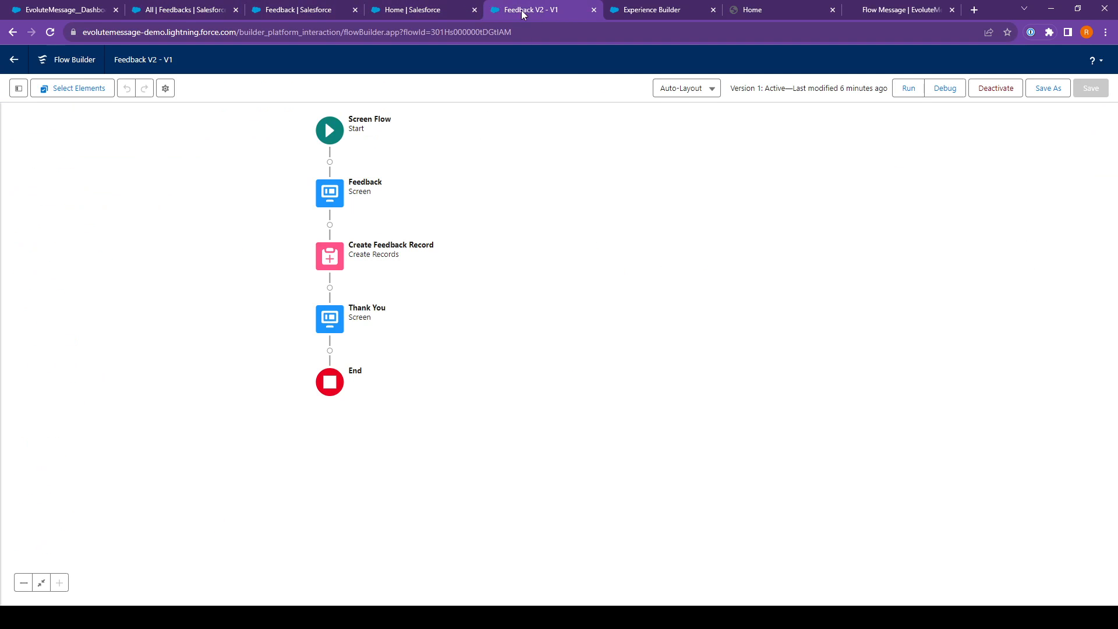
left_click(656, 11)
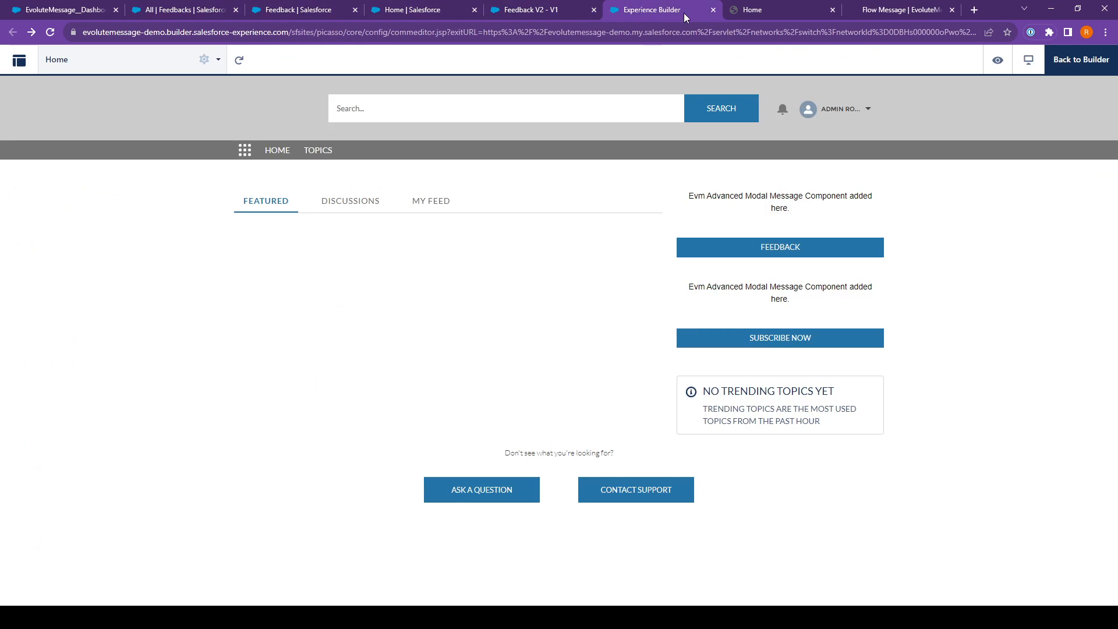
left_click(769, 11)
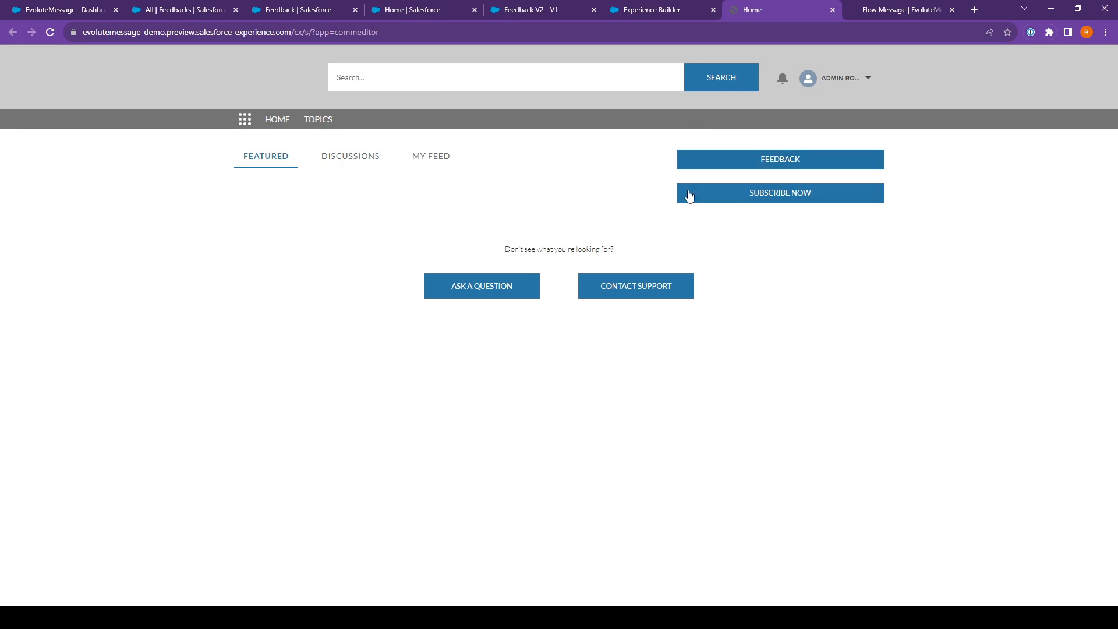
left_click(769, 201)
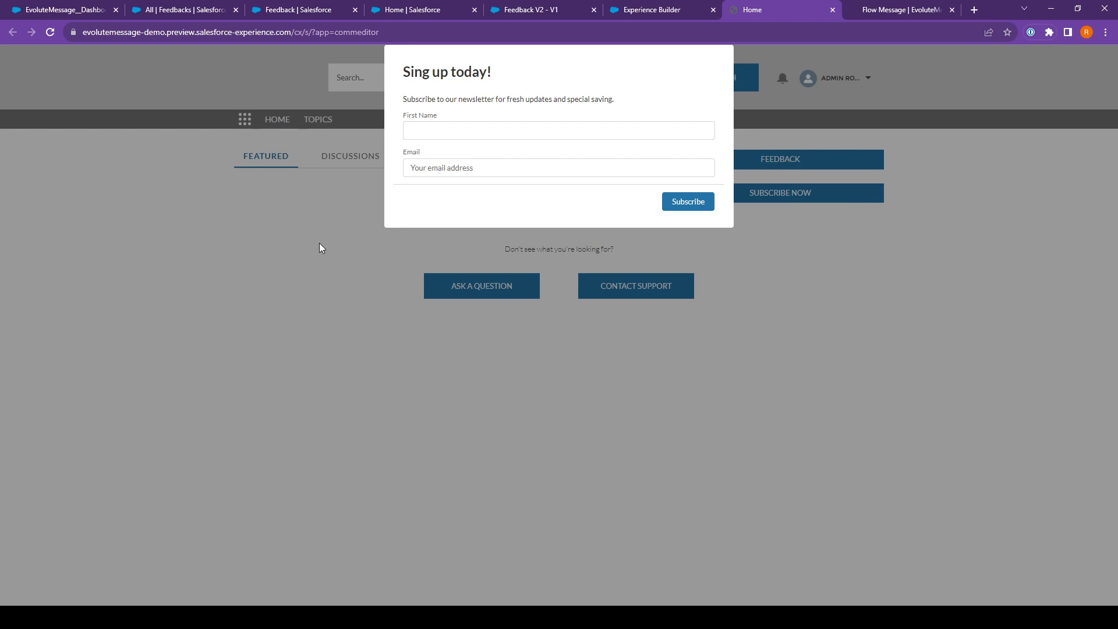
left_click(319, 241)
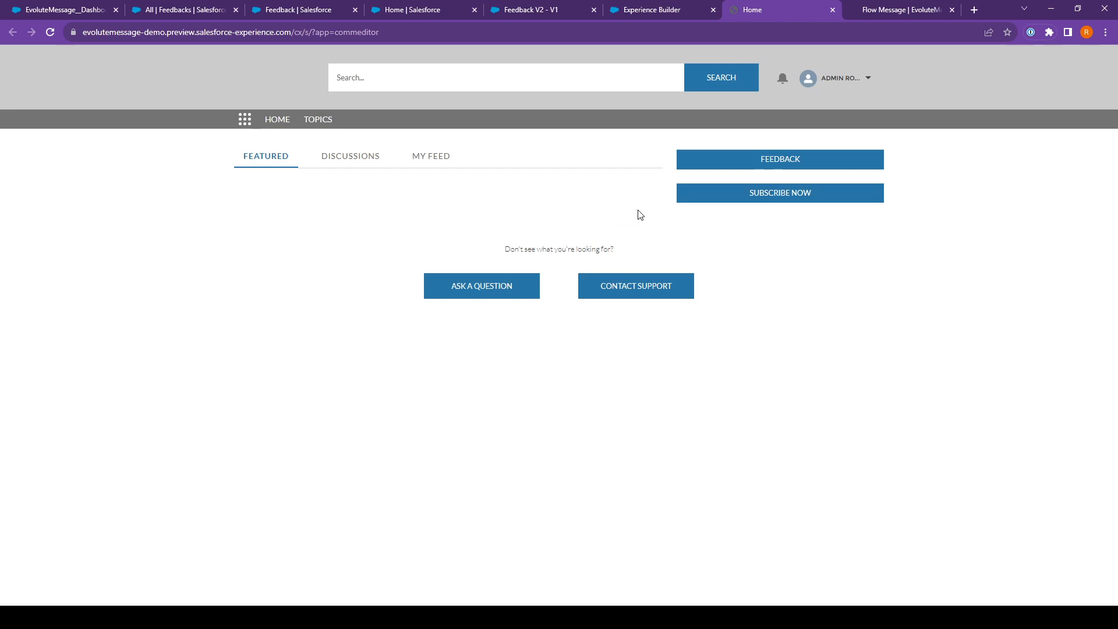
left_click(764, 202)
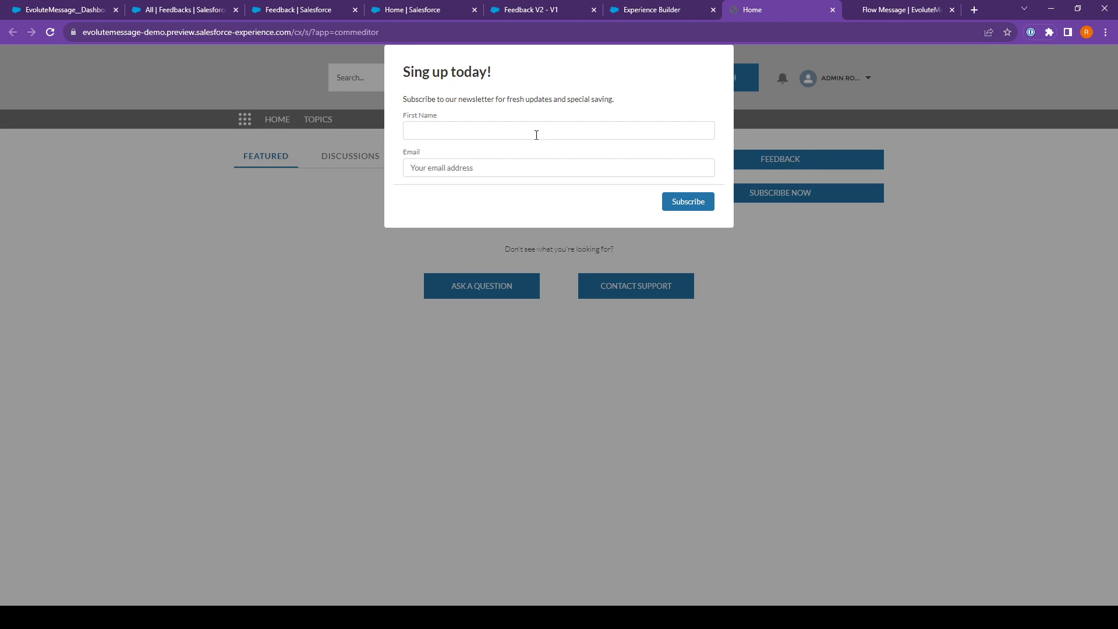
left_click(331, 198)
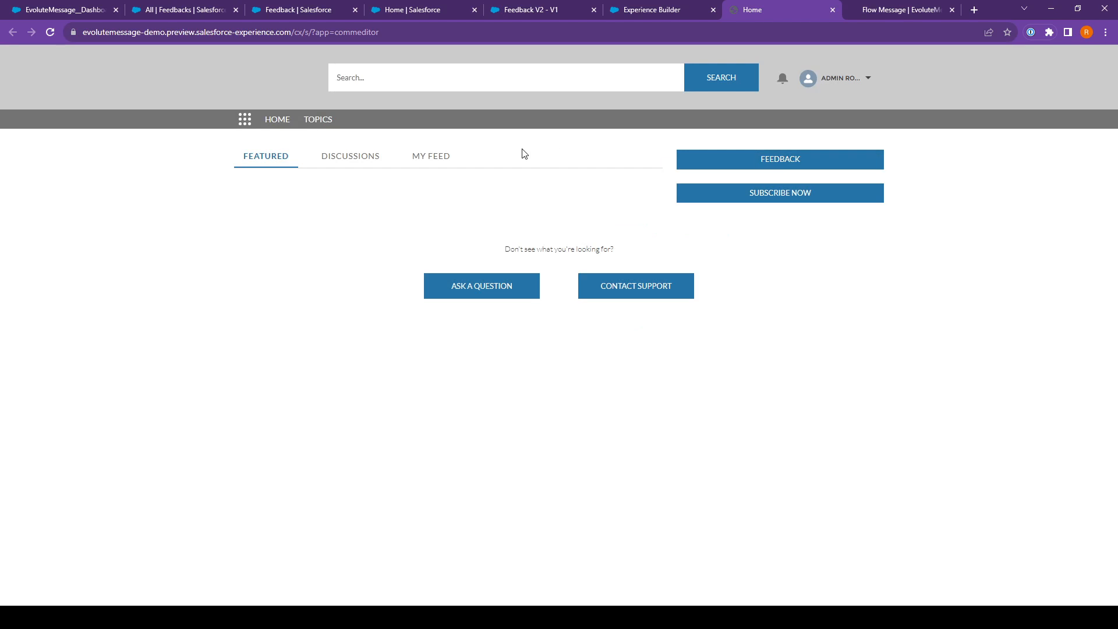
Step: Switch to the EvoluteMessage website's Flow Message documentation and review its introduction, including the version availability
left_click(152, 9)
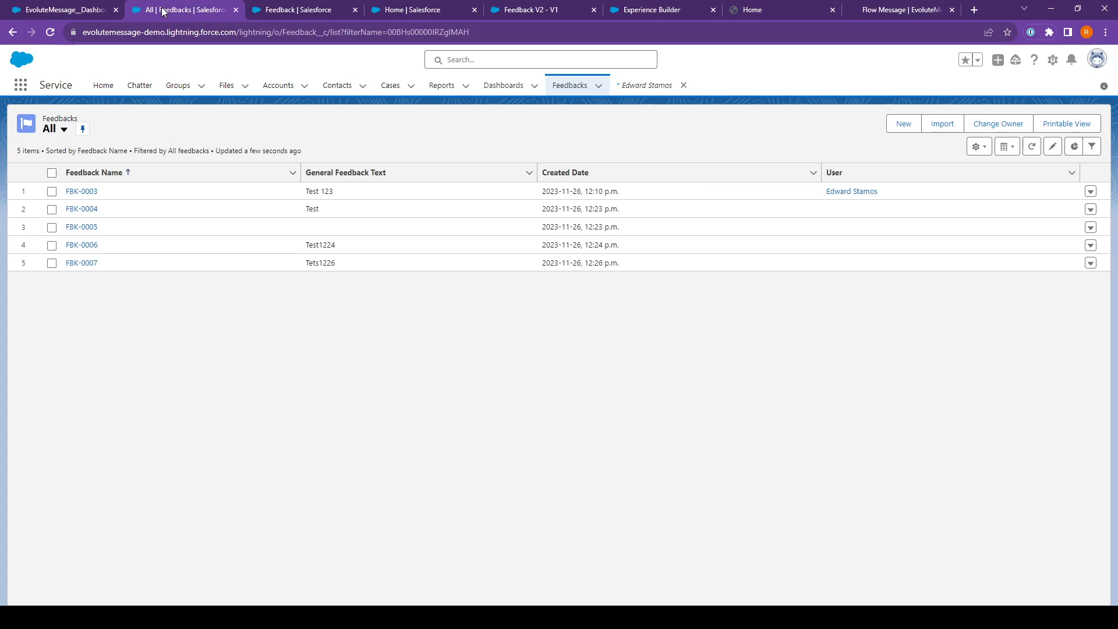
left_click(757, 9)
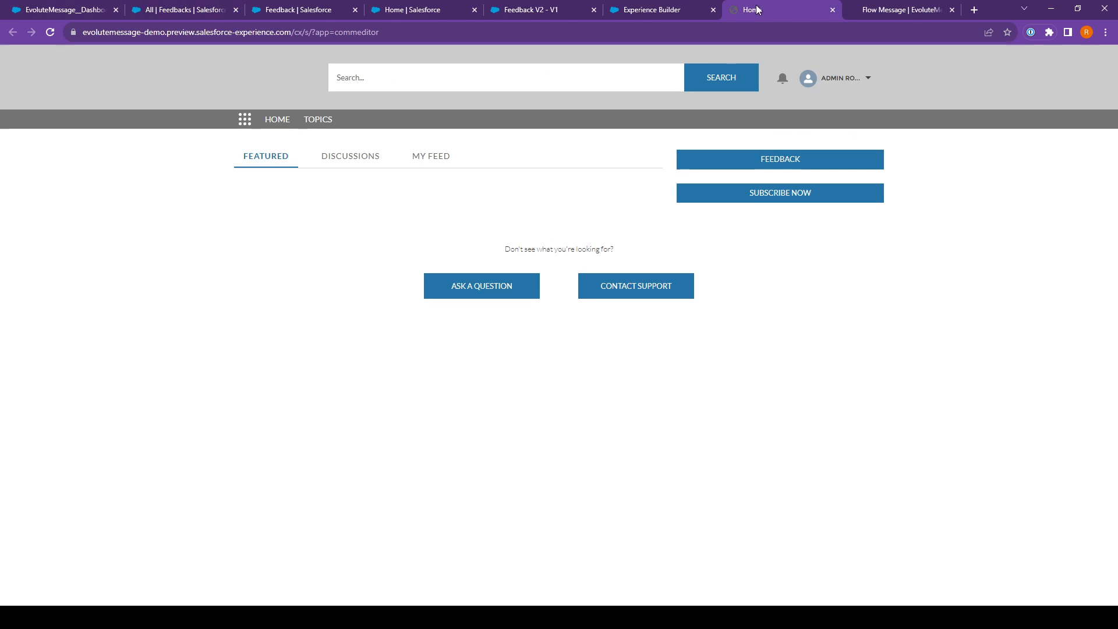
left_click(904, 10)
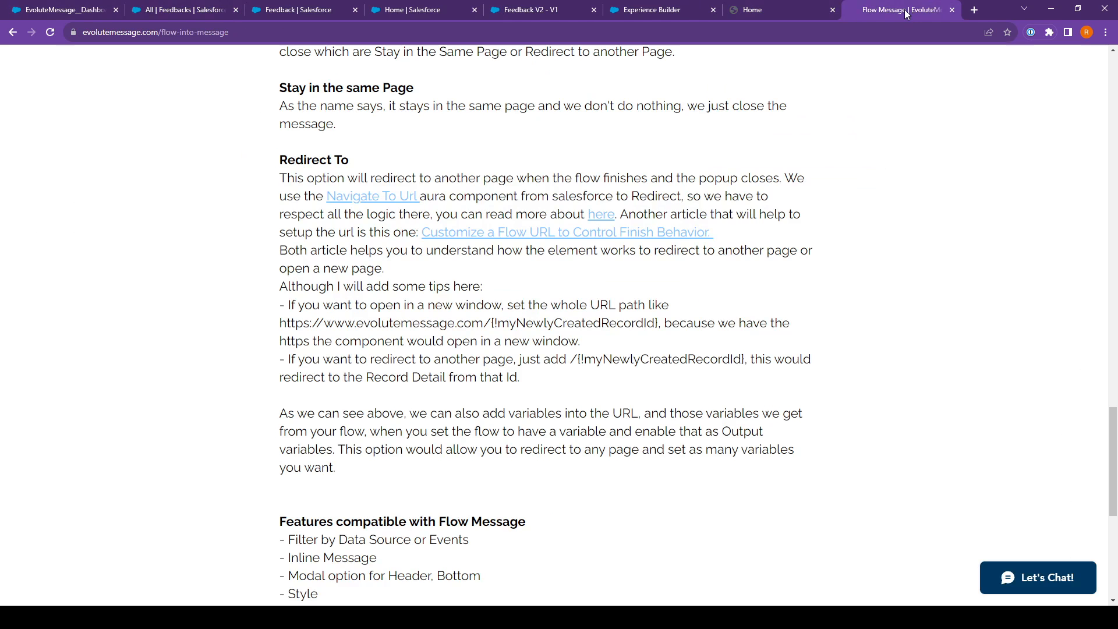
scroll(537, 170, "up", 7)
scroll(537, 170, "up", 20)
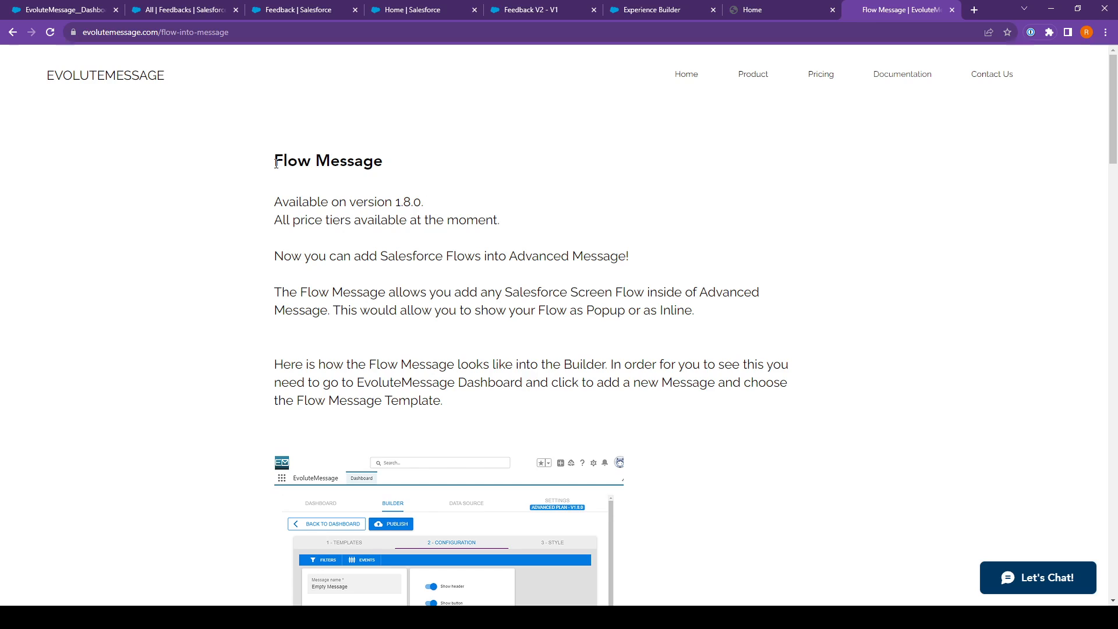
left_click_drag(428, 180, 469, 210)
left_click(469, 210)
Step: Open the Evm Advanced Message documentation and look through its setup steps, features, permissions and limits
mouse_move(886, 79)
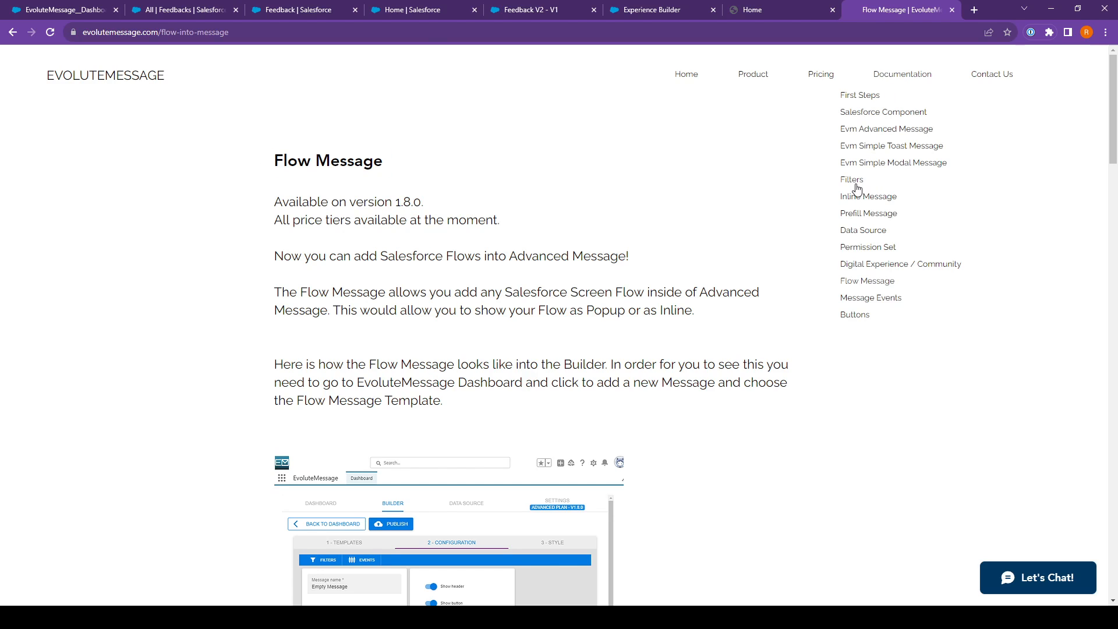
left_click(876, 128)
scroll(428, 243, "down", 7)
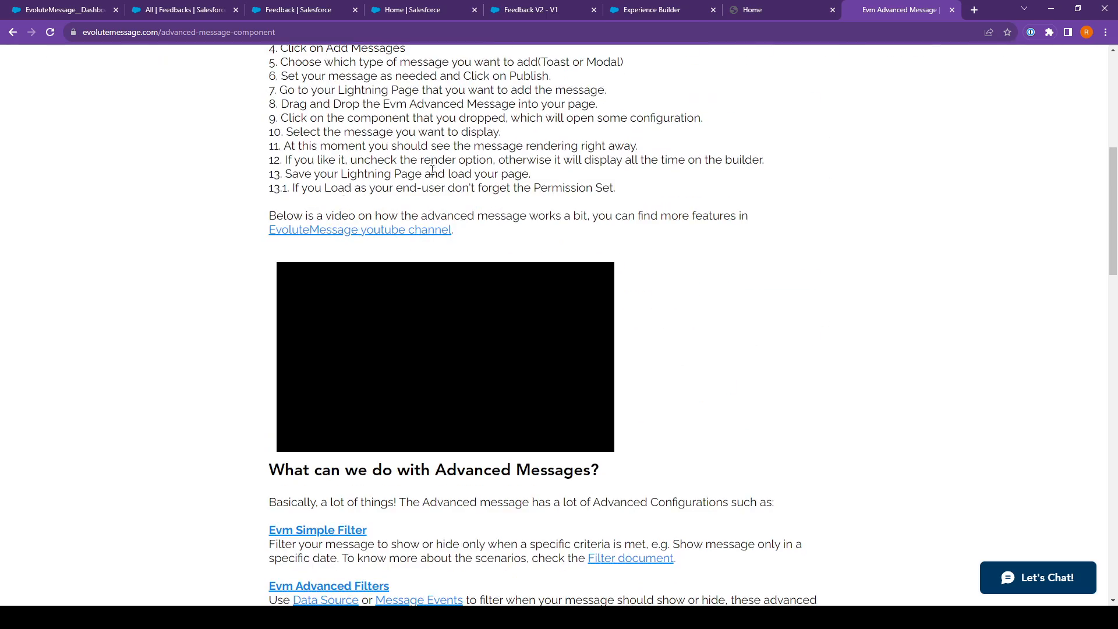
scroll(432, 169, "down", 13)
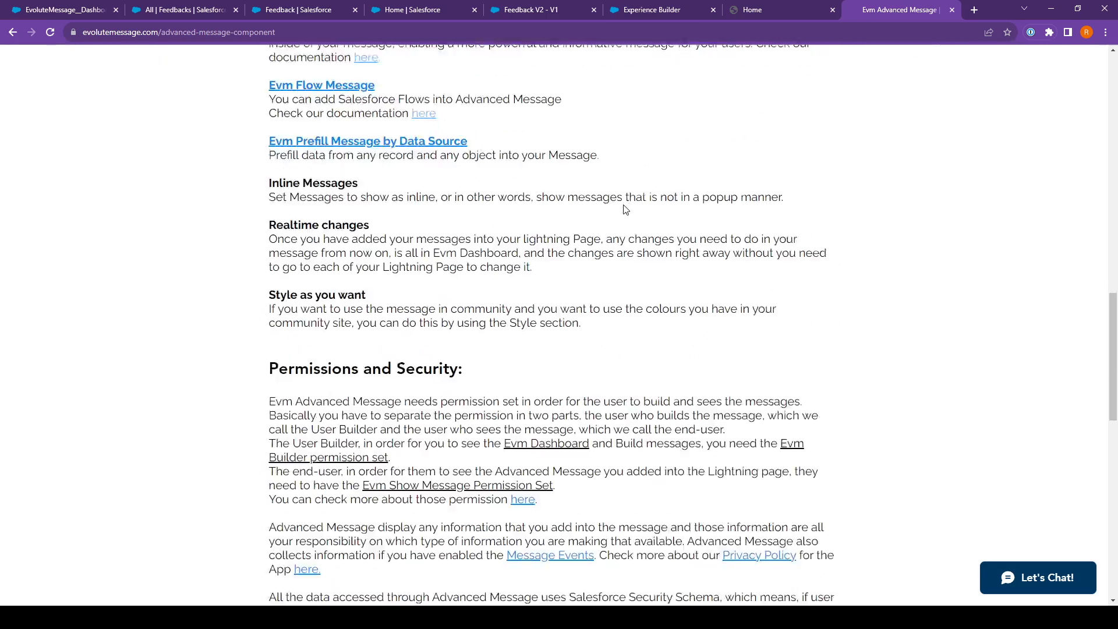
scroll(373, 221, "down", 9)
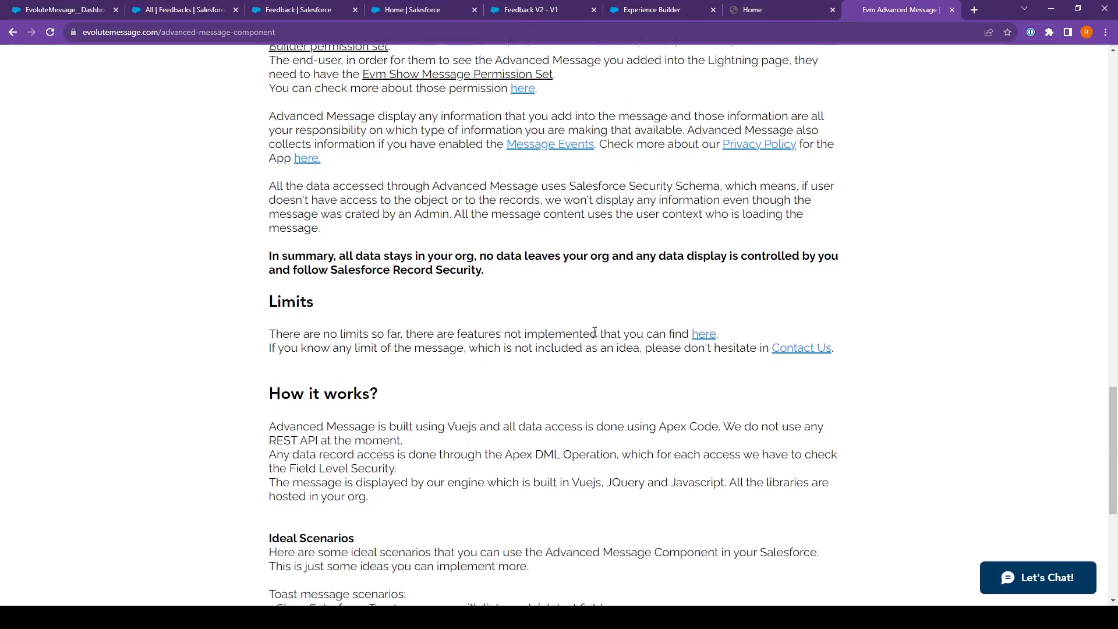
scroll(652, 247, "up", 20)
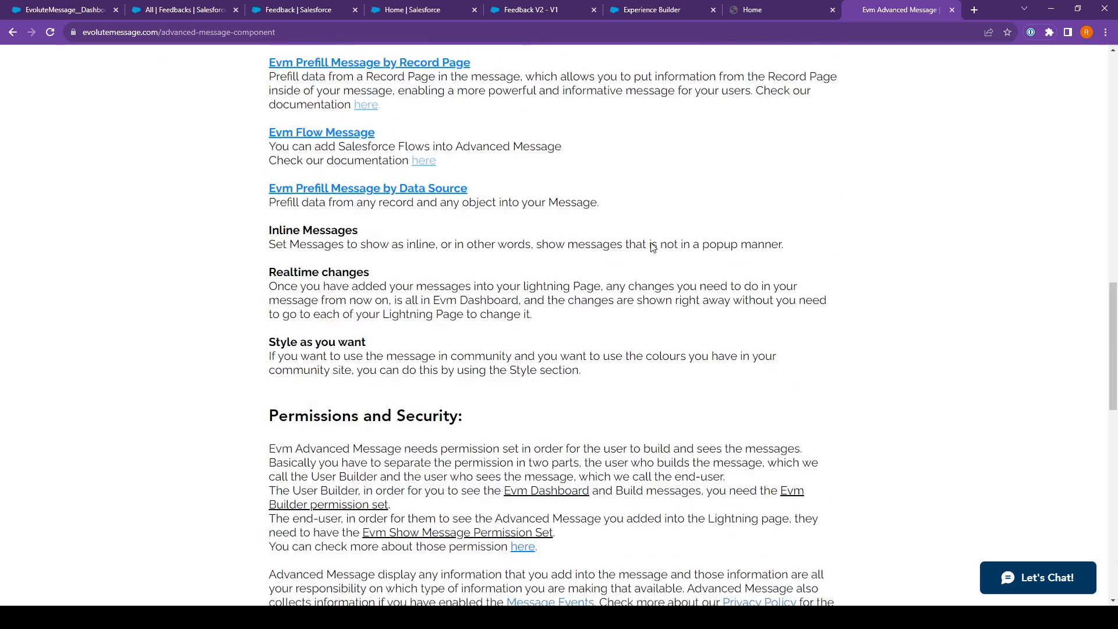
scroll(652, 247, "up", 3)
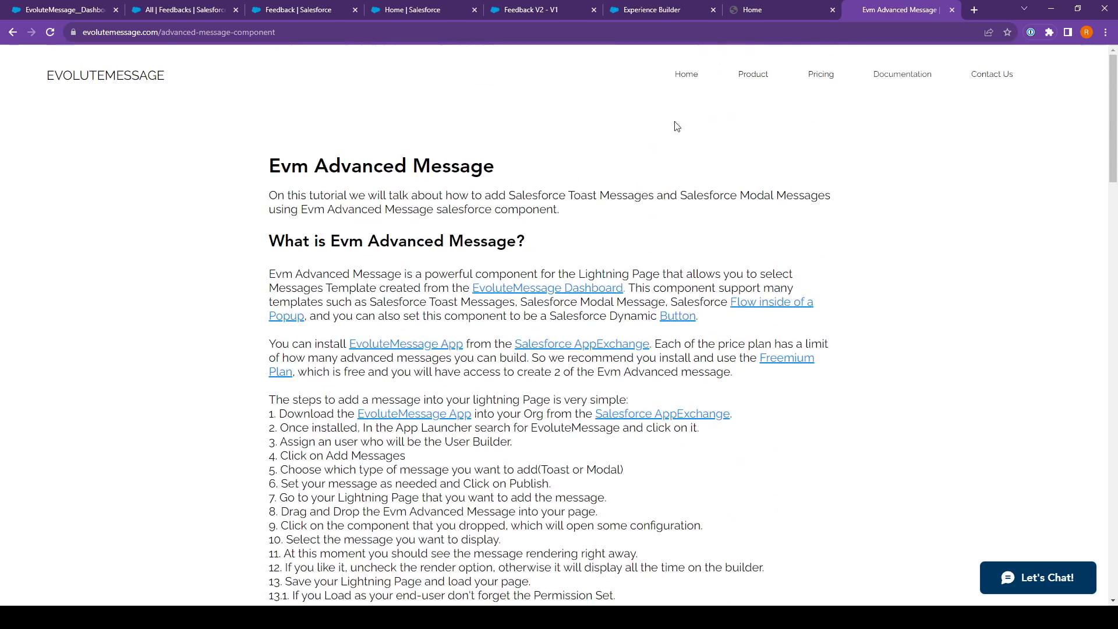